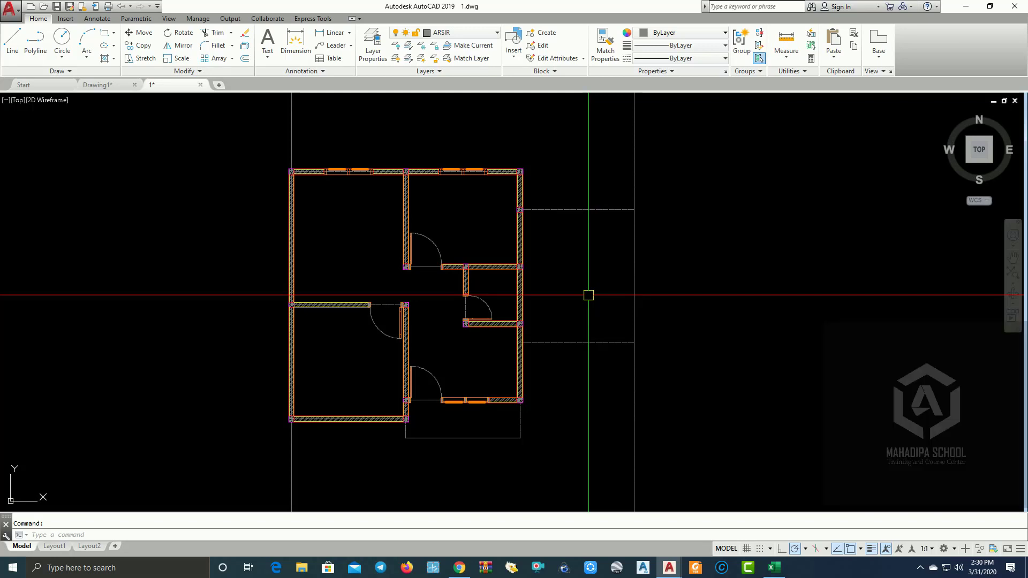
Zoom and pan to bring the floor plan's upper-left rooms into close view.
scroll(311, 229, "up", 2)
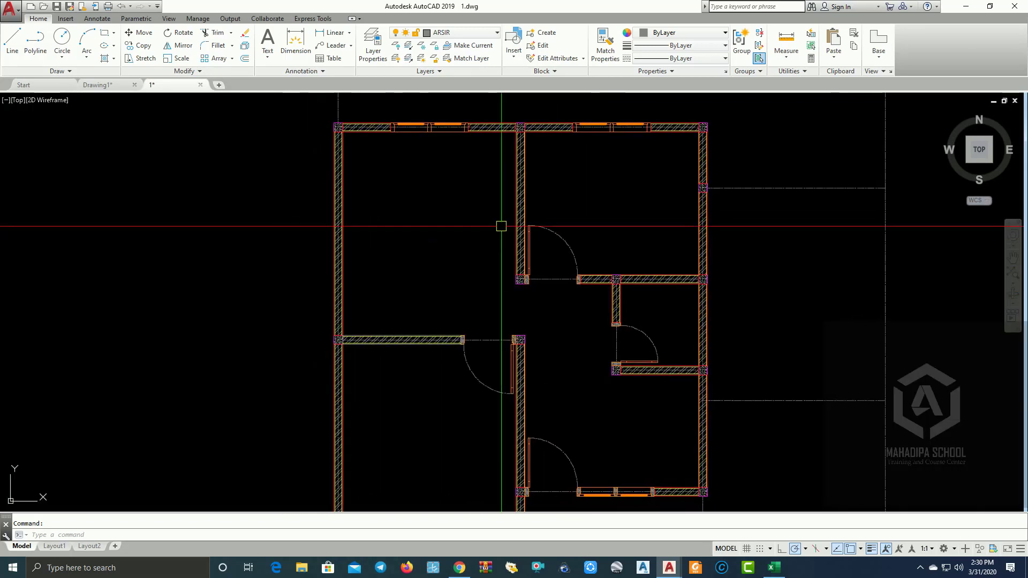
scroll(502, 226, "down", 2)
middle_click_drag(480, 232, 505, 221)
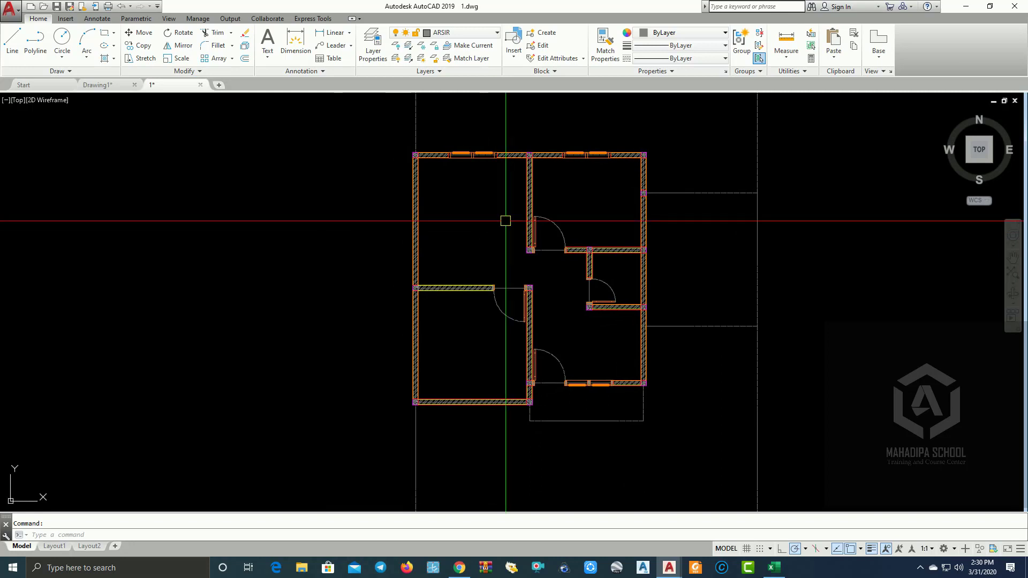
scroll(505, 221, "down", 2)
mouse_move(505, 221)
middle_mouse_down()
mouse_move(581, 229)
mouse_move(612, 264)
mouse_move(466, 264)
mouse_move(713, 268)
middle_mouse_up()
scroll(581, 228, "up", 2)
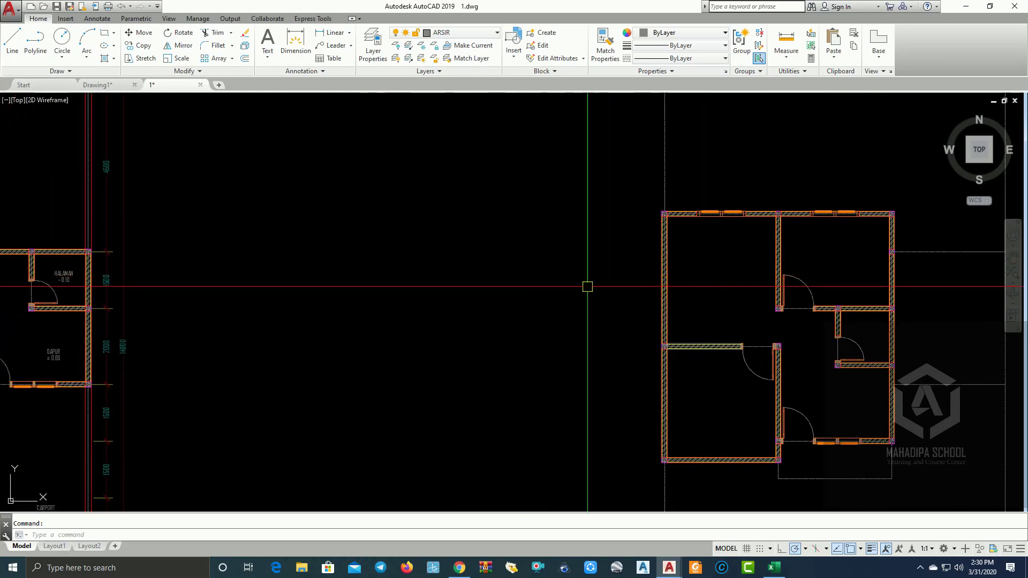
scroll(750, 257, "up", 2)
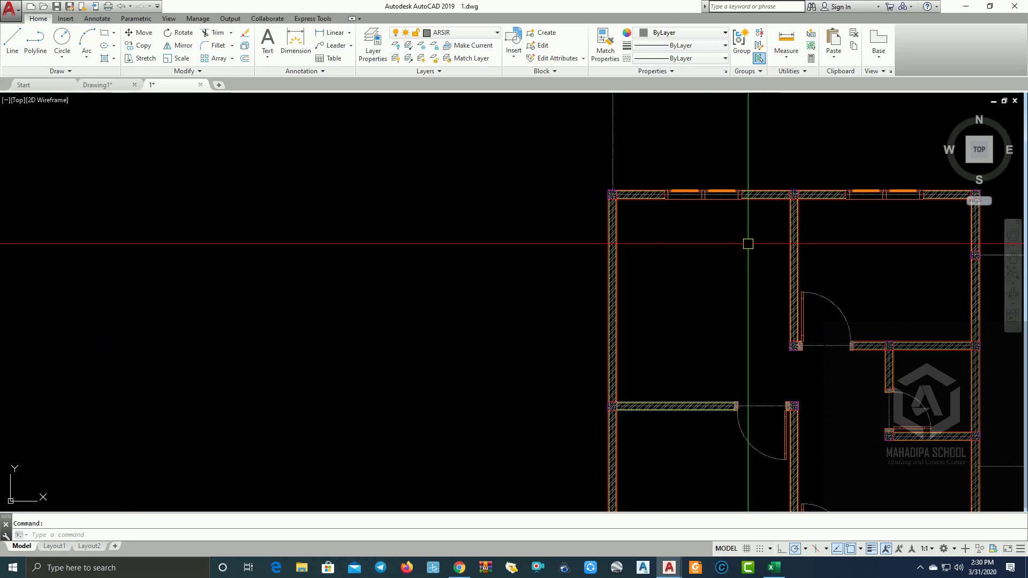
middle_click_drag(683, 226, 567, 247)
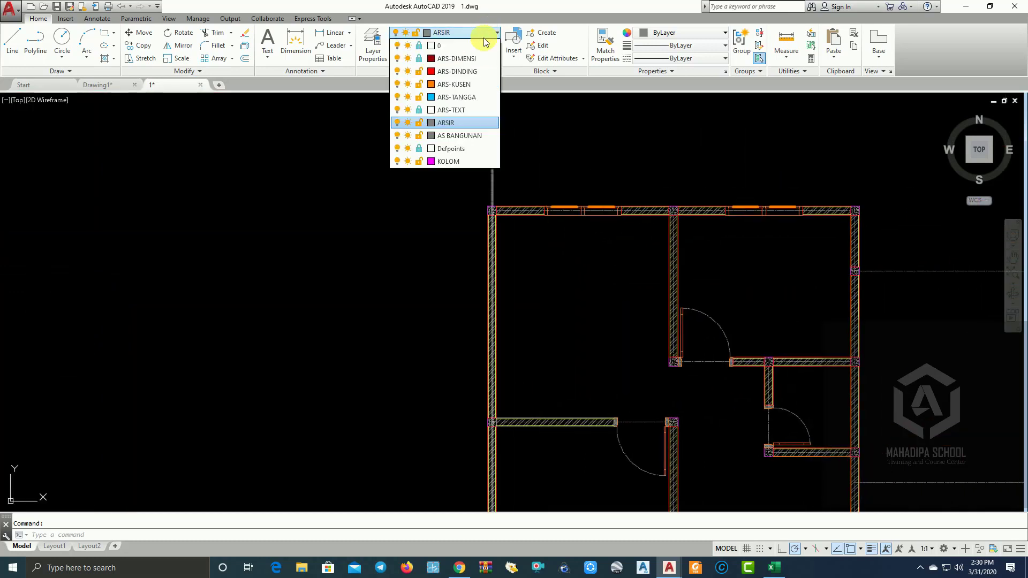
Make ARS-DINDING the current layer and confirm DIMENSI DENAH as the current dimension style.
left_click(464, 72)
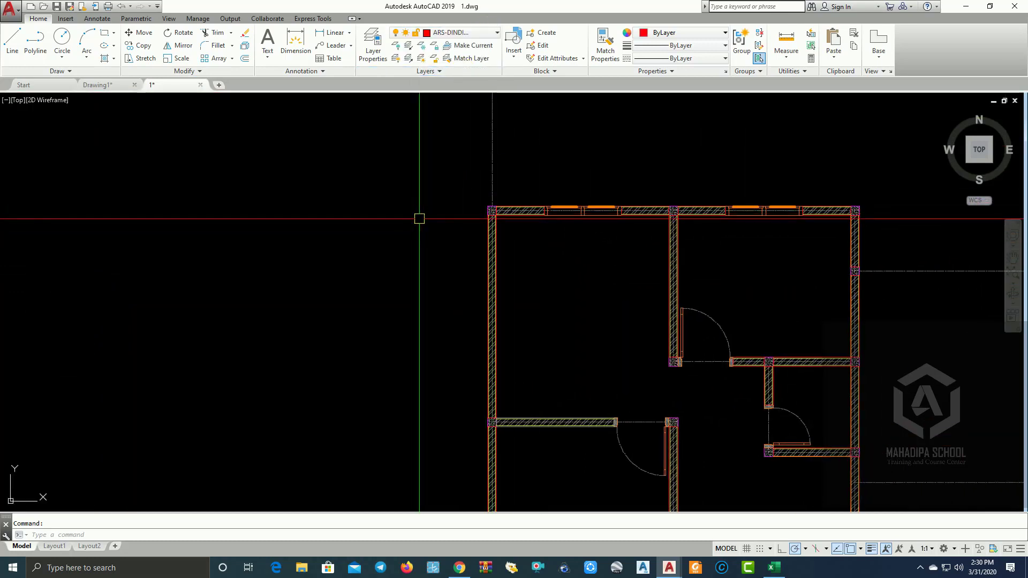
type("D")
key("Return")
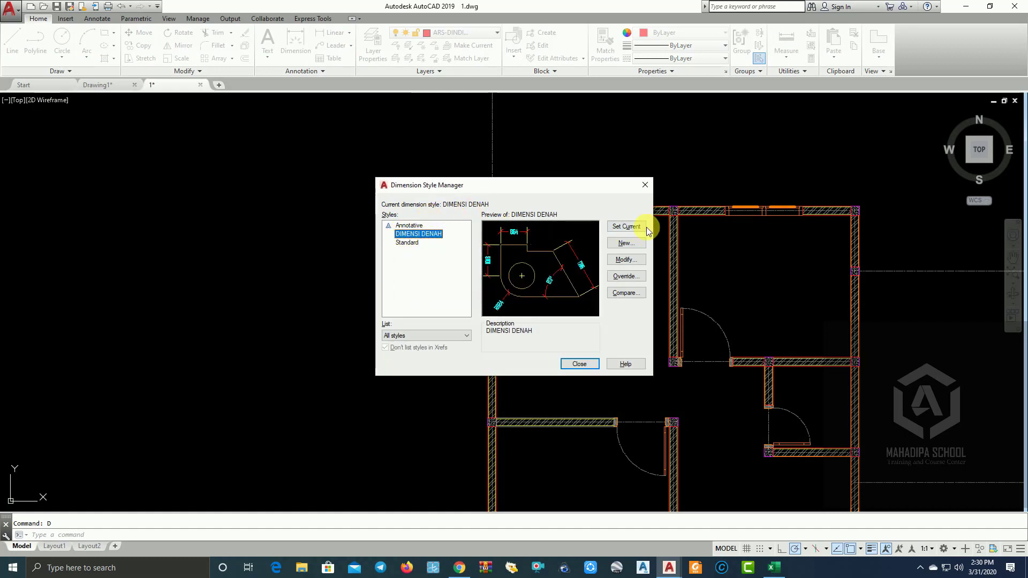
left_click(589, 368)
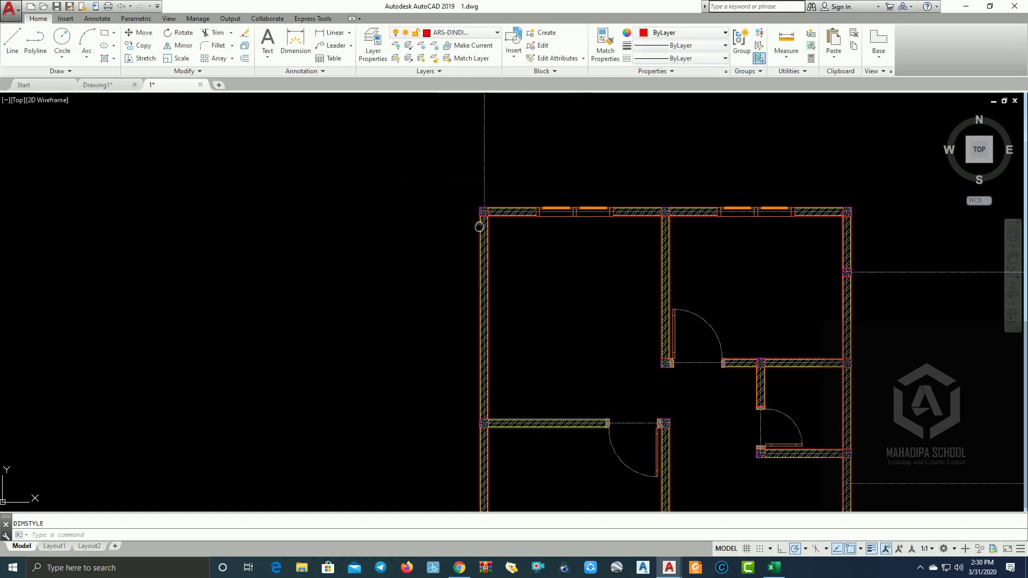
scroll(480, 219, "up", 2)
left_click(334, 35)
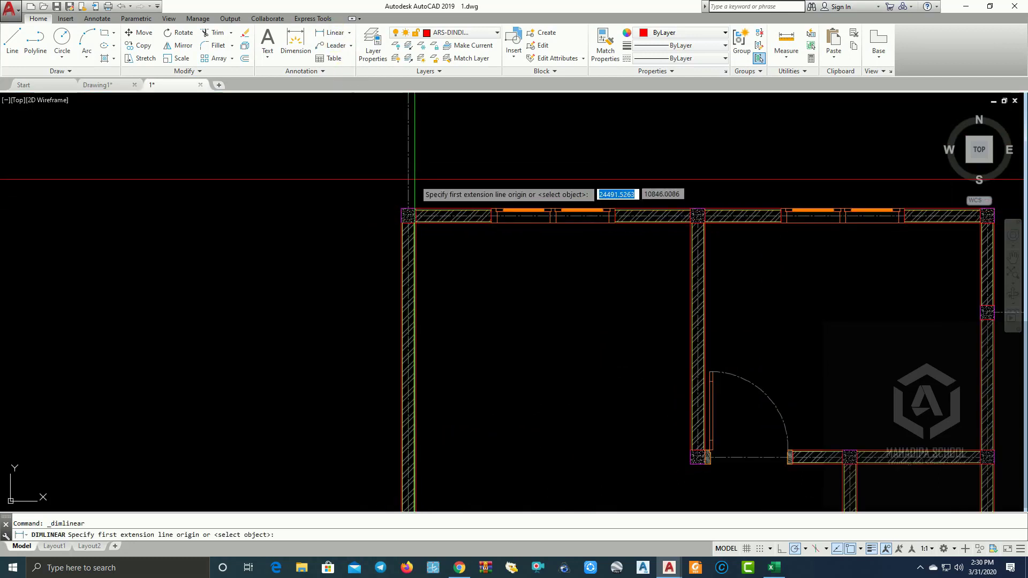
scroll(417, 182, "up", 2)
left_click(403, 236)
middle_click_drag(535, 237, 395, 273)
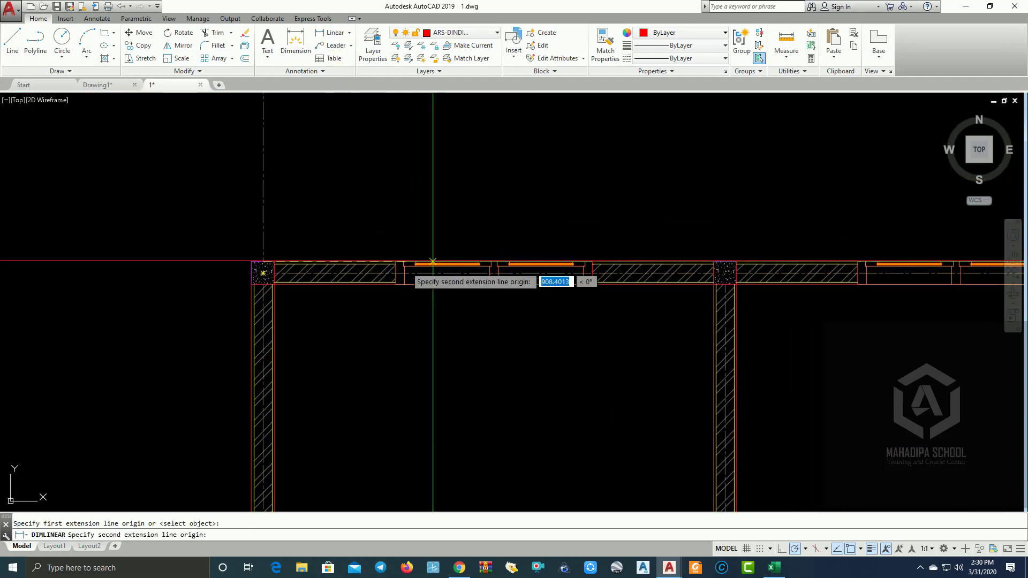
left_click(725, 273)
scroll(729, 234, "down", 5)
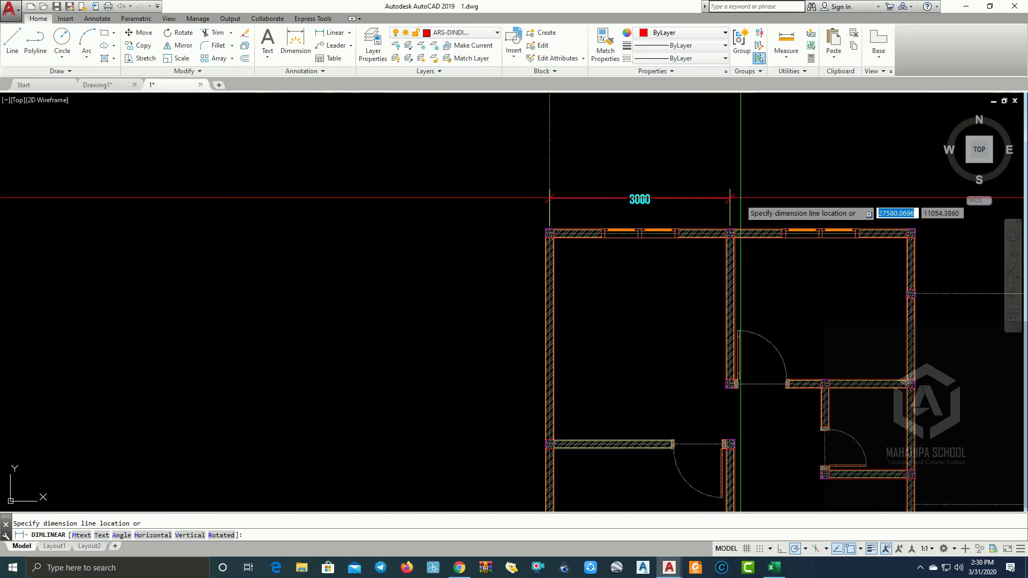
scroll(744, 202, "up", 1)
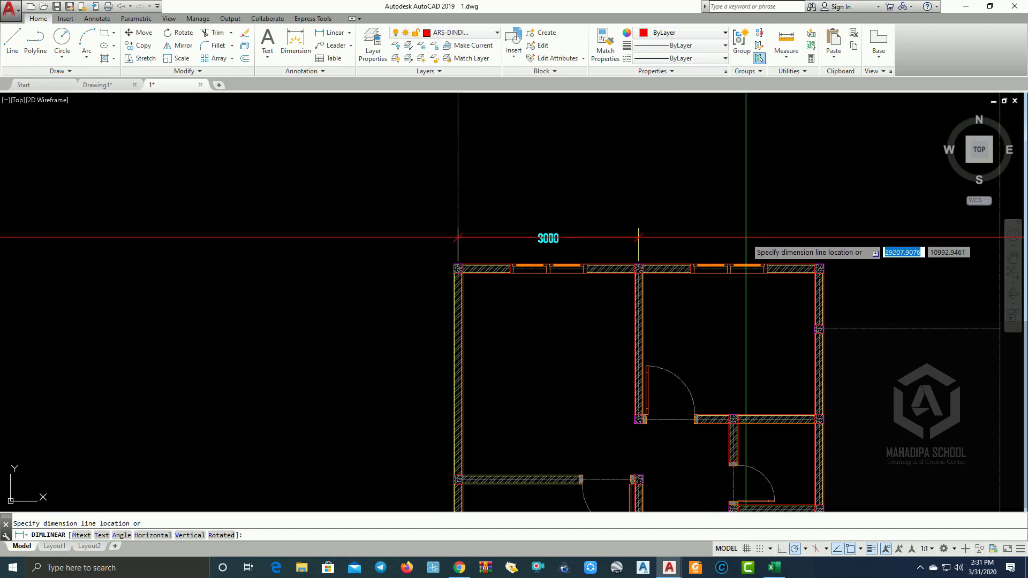
type("00")
key("Return")
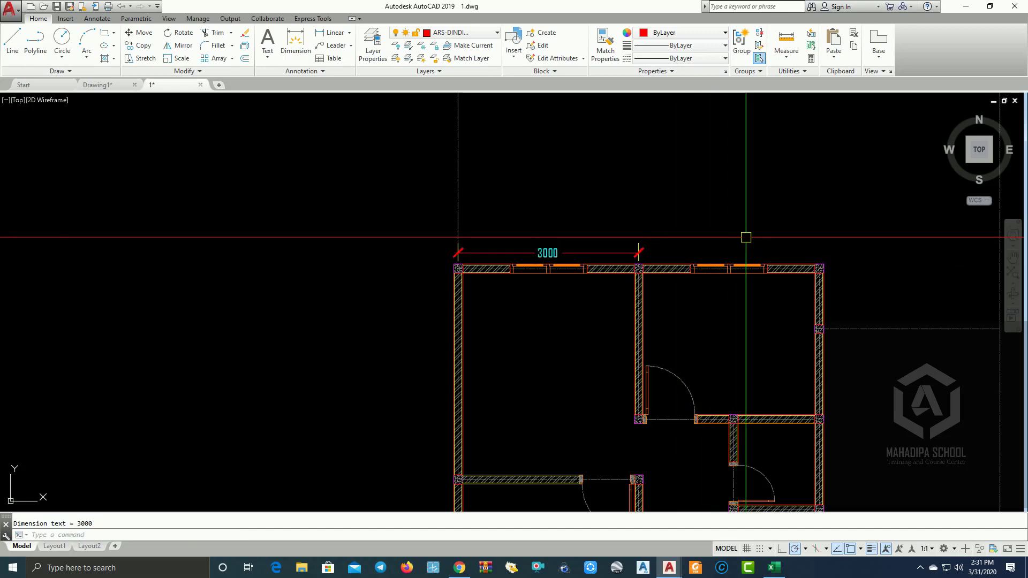
scroll(724, 245, "up", 4)
left_click(632, 223)
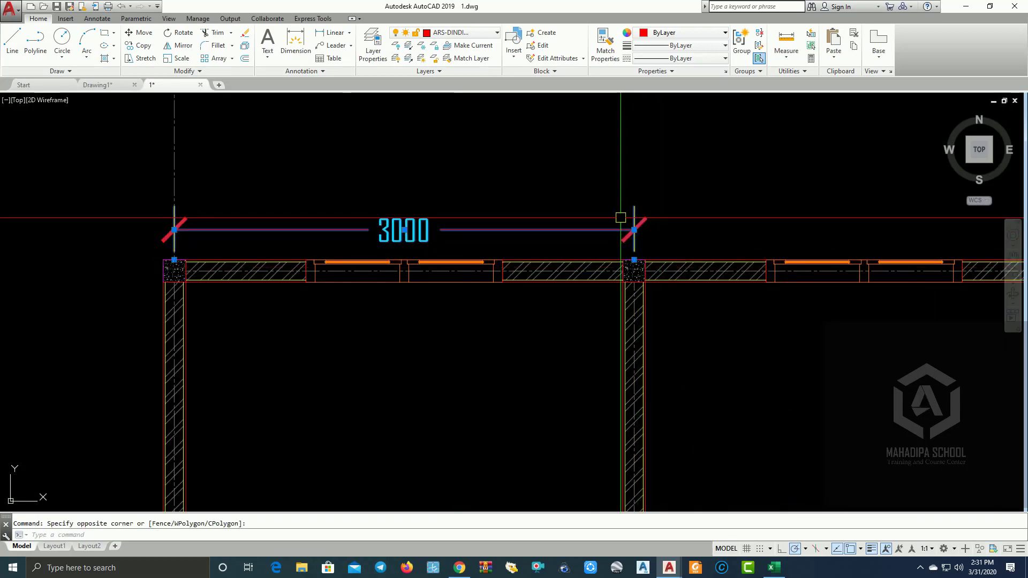
key("Return")
scroll(620, 217, "down", 4)
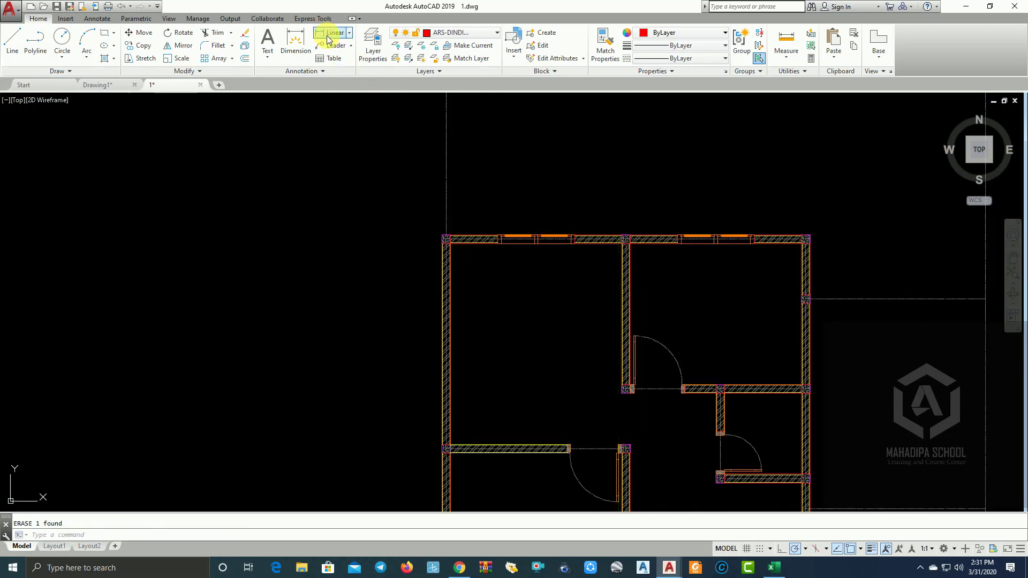
left_click(328, 40)
scroll(463, 289, "up", 2)
scroll(463, 289, "up", 2)
scroll(465, 293, "up", 2)
left_click(465, 294)
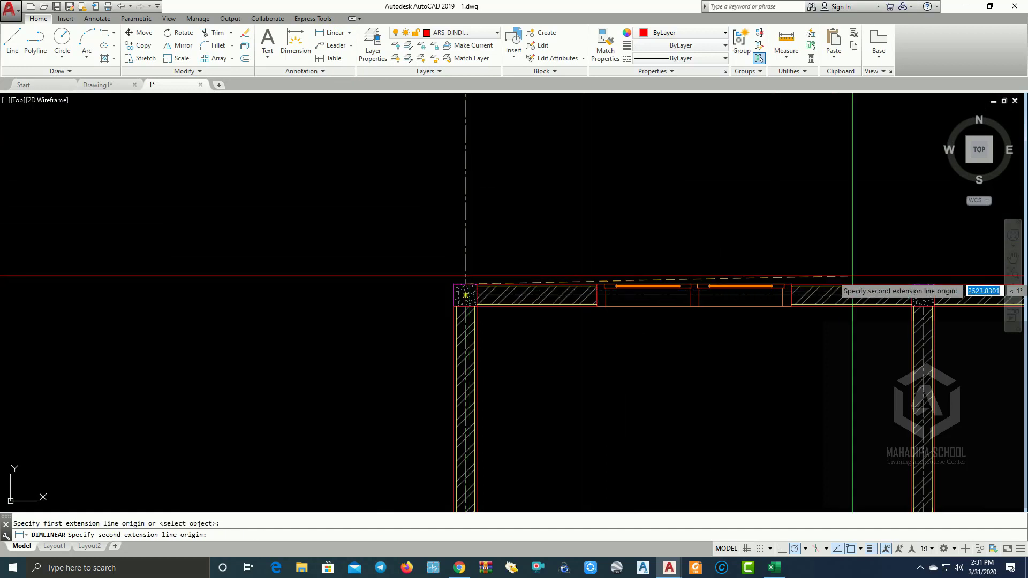
left_click(924, 287)
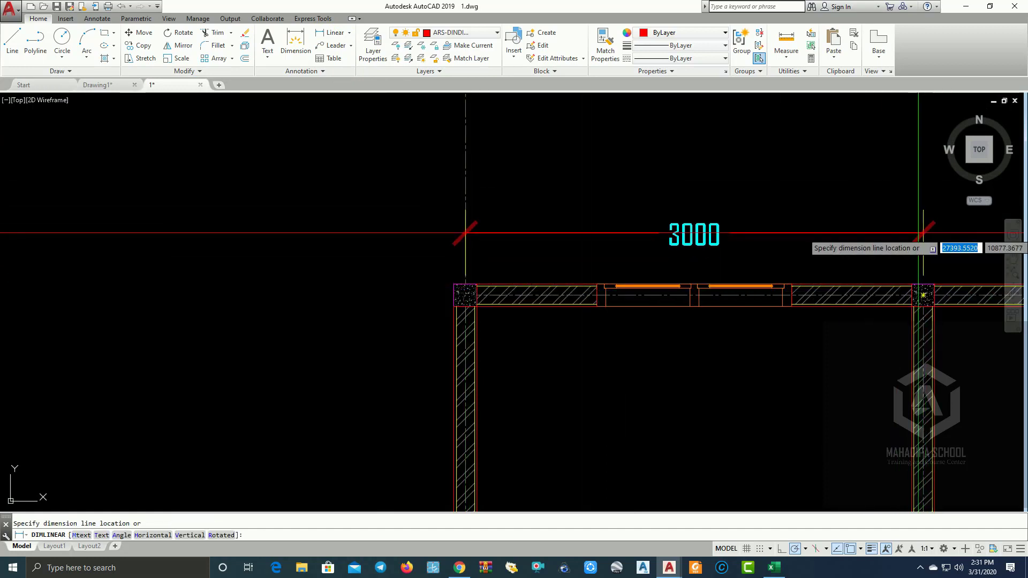
type("1000")
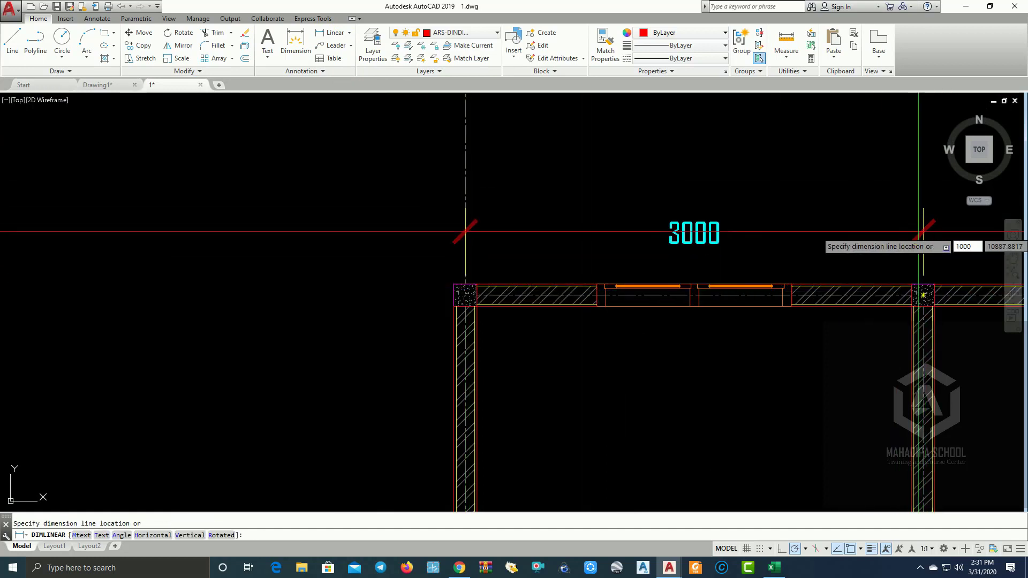
key("Return")
scroll(643, 236, "down", 4)
left_click_drag(677, 227, 664, 178)
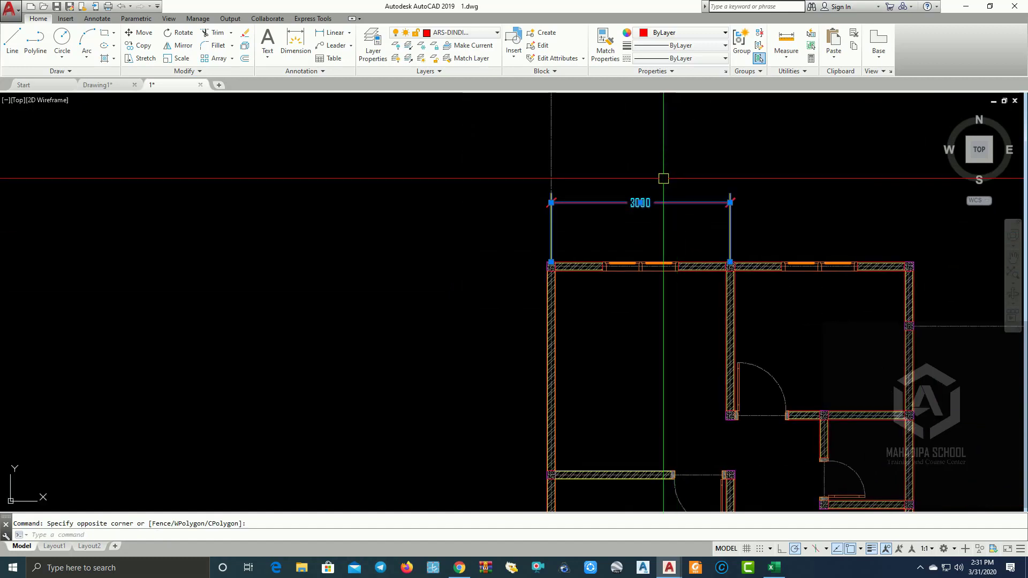
key("Delete")
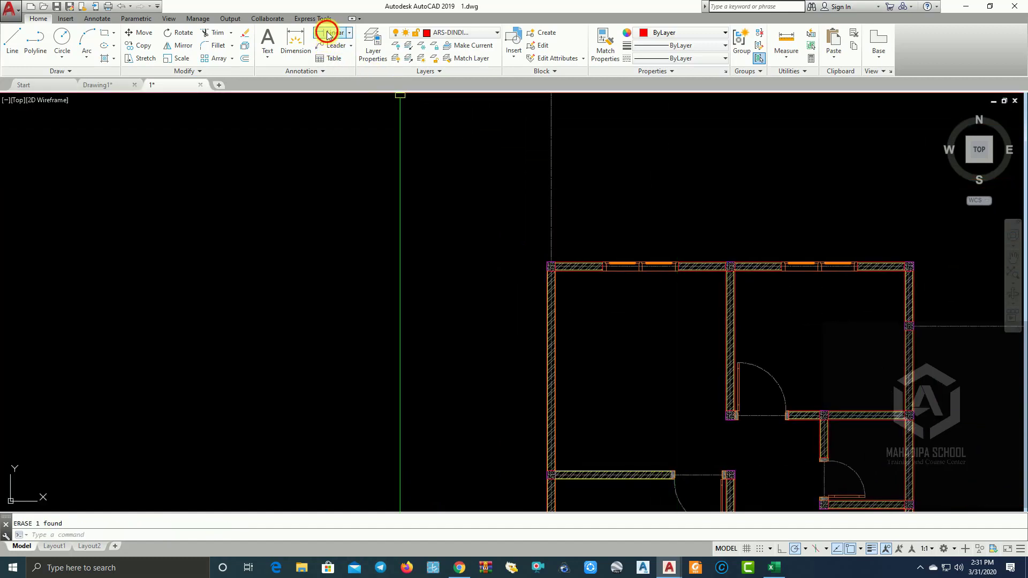
Dimension the top wall's left bay (3000) 800 above the wall, then delete it.
left_click(328, 35)
scroll(572, 240, "up", 2)
scroll(536, 281, "up", 2)
left_click(528, 294)
middle_click_drag(668, 264, 444, 268)
left_click(755, 298)
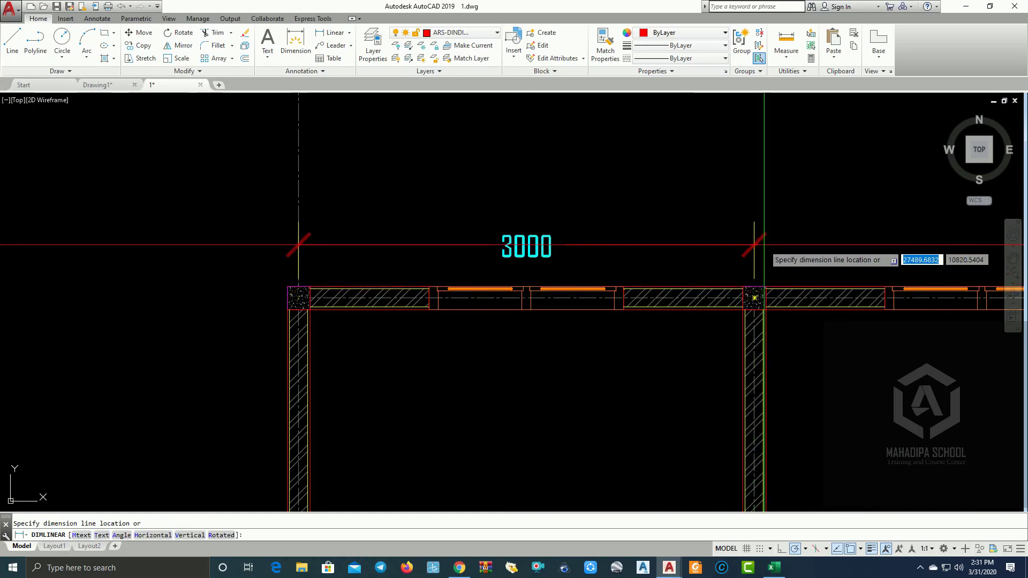
type("0")
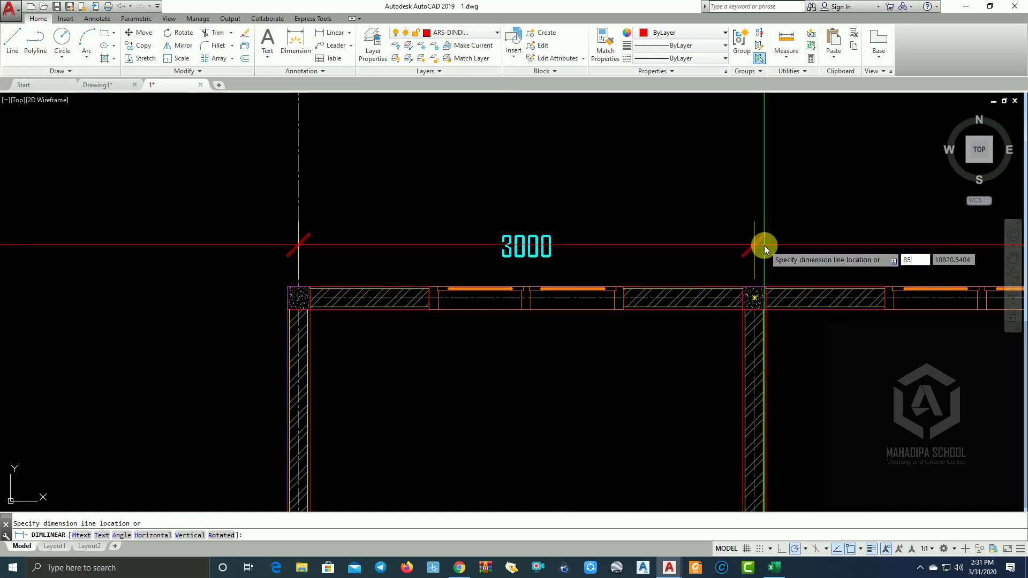
type("0")
key("Return")
left_click(783, 229)
left_click(721, 181)
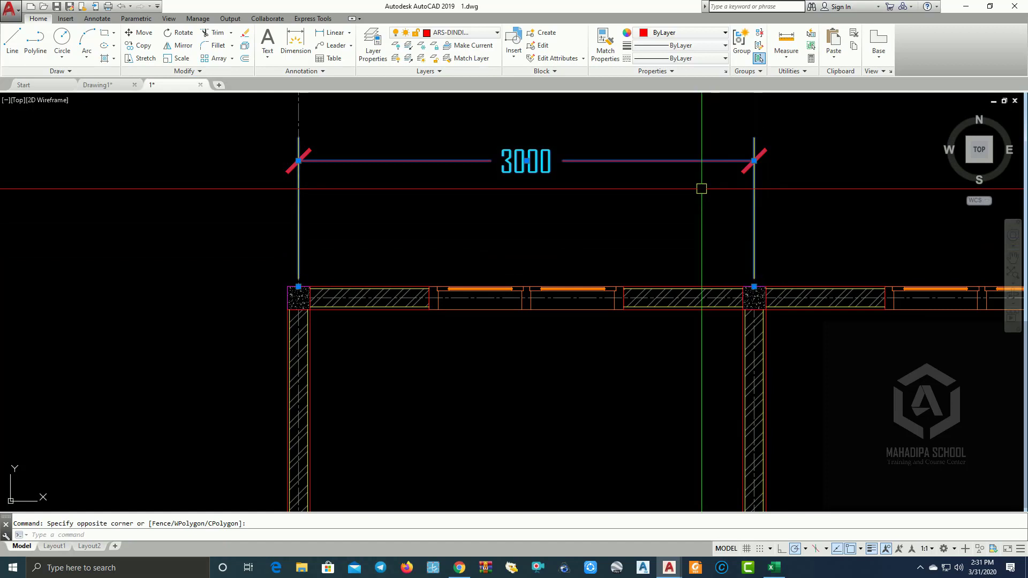
key("Delete")
Redo the 3000 left-bay dimension 700 above the wall and remove it again.
left_click(323, 32)
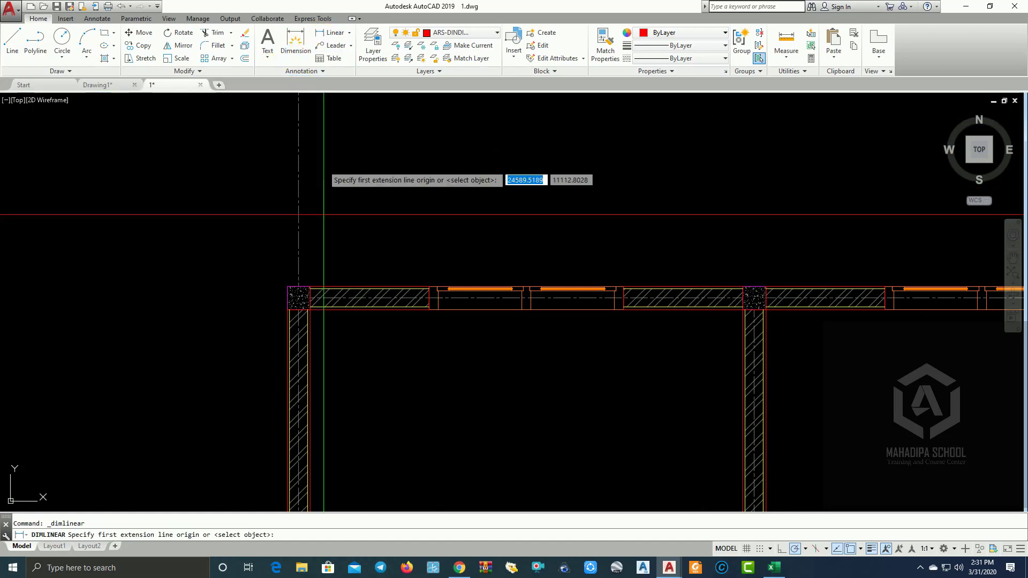
left_click(299, 289)
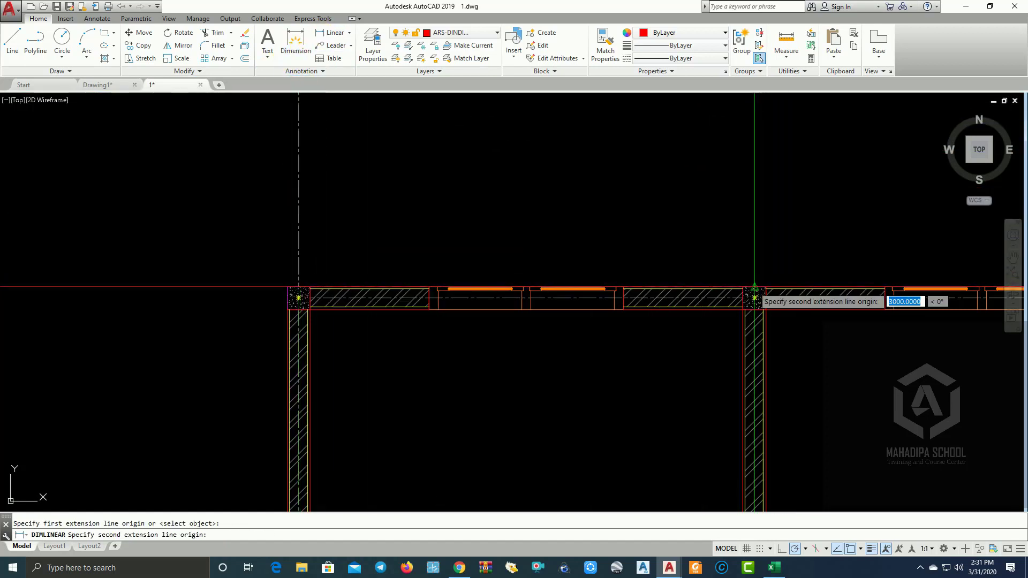
left_click(756, 287)
type("00")
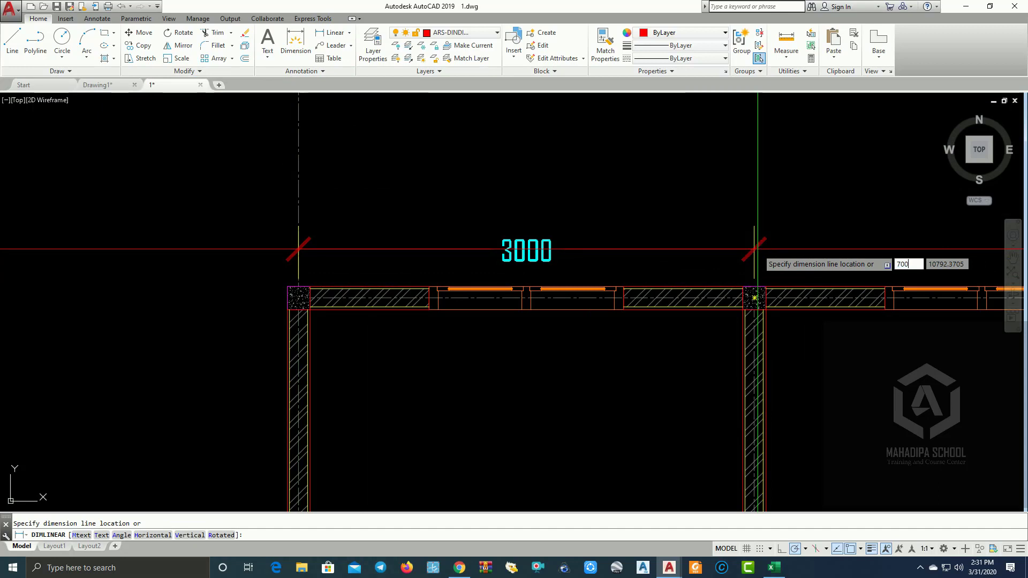
key("Return")
scroll(809, 236, "down", 3)
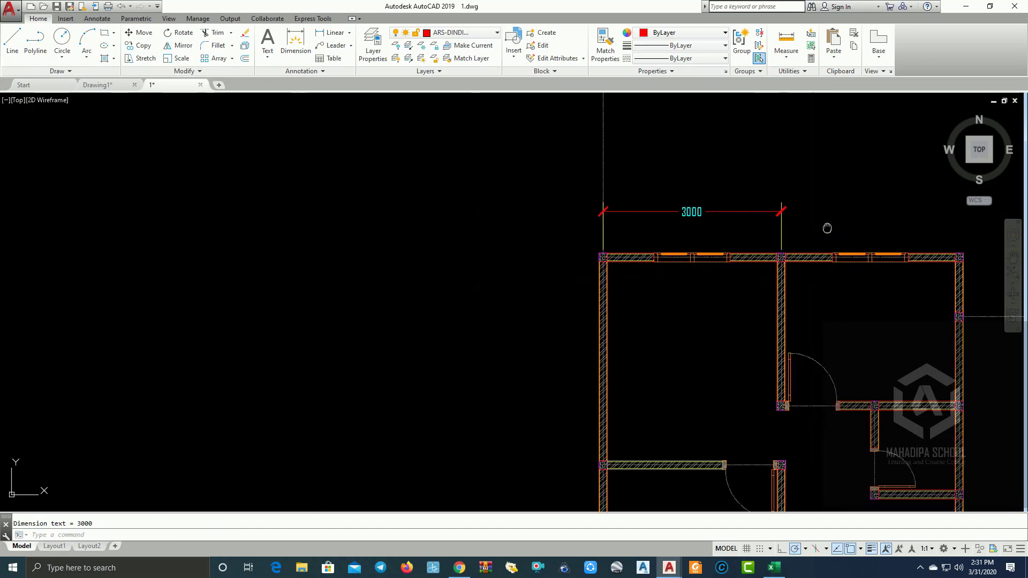
scroll(711, 231, "up", 1)
left_click(589, 200)
left_click(586, 177)
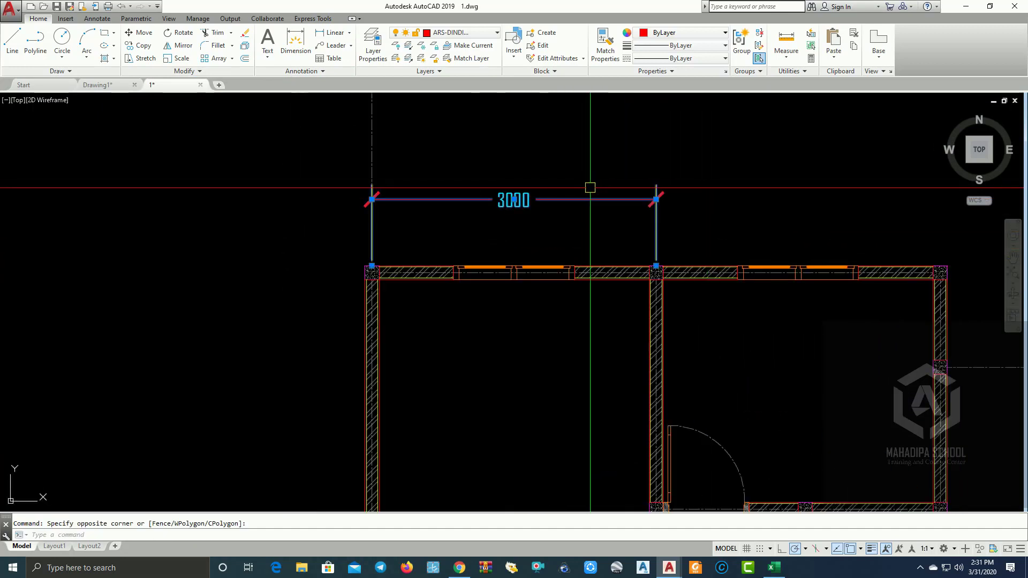
key("Return")
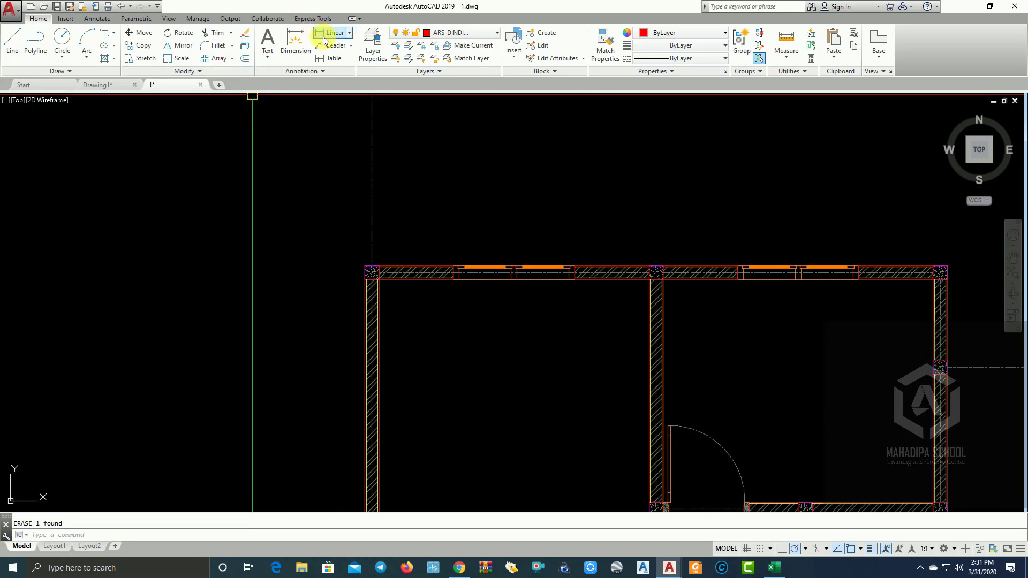
Place the 3000 left-bay dimension at the typed offset, review the plan, then delete it.
left_click(324, 37)
scroll(375, 225, "up", 2)
scroll(340, 294, "up", 1)
left_click(414, 292)
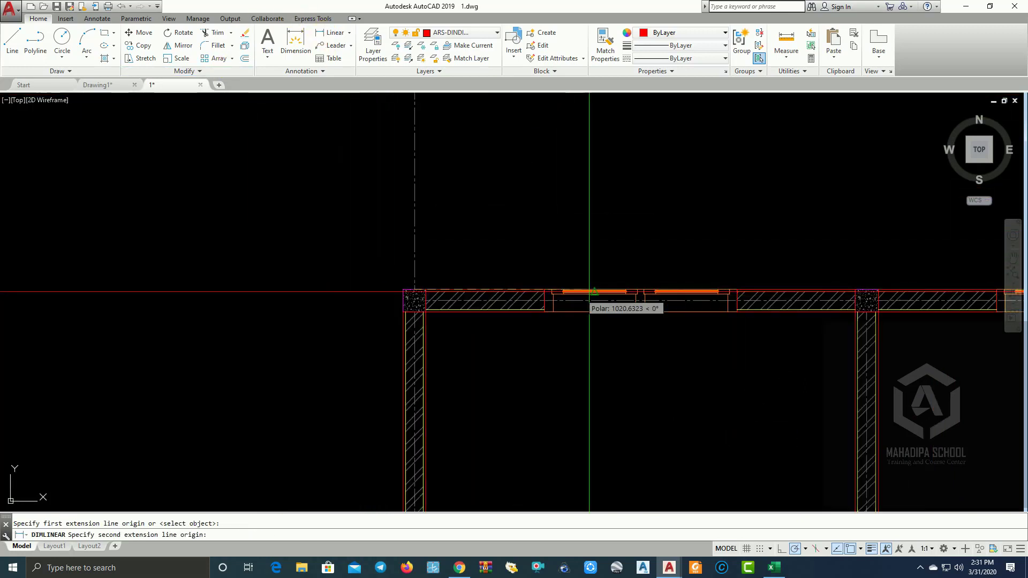
left_click(867, 300)
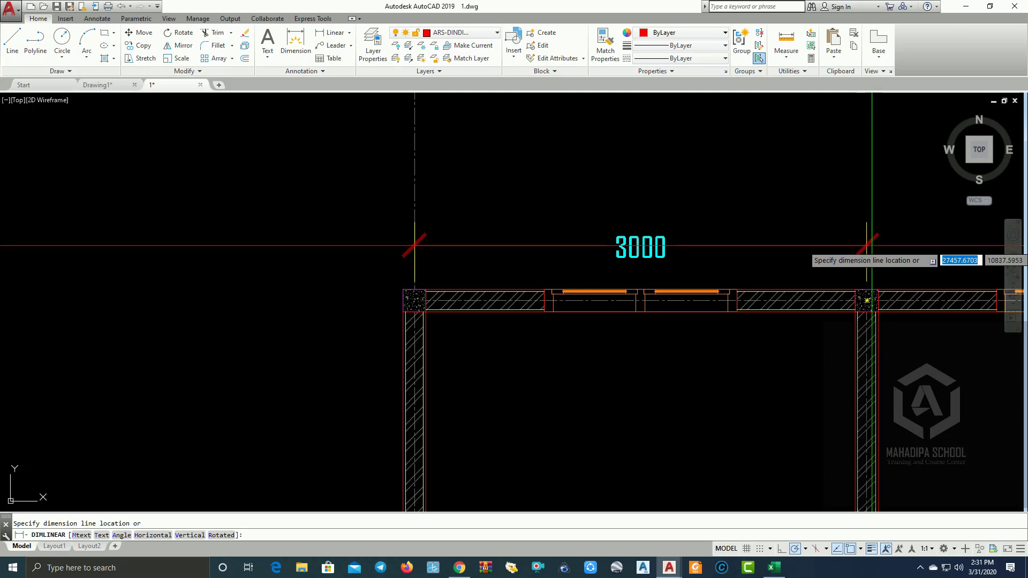
key("Return")
scroll(872, 245, "down", 4)
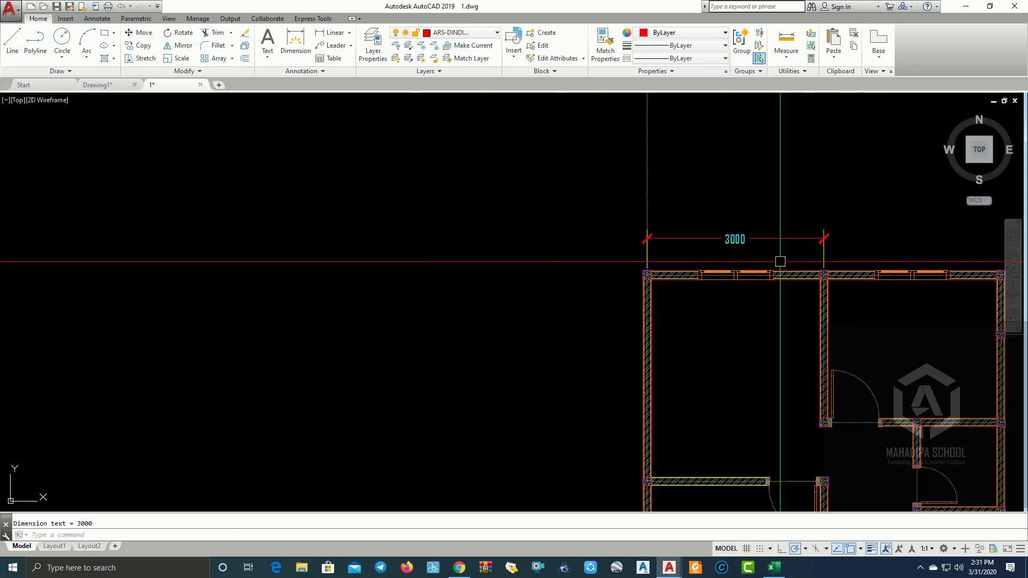
middle_click_drag(780, 259, 374, 236)
scroll(709, 197, "down", 2)
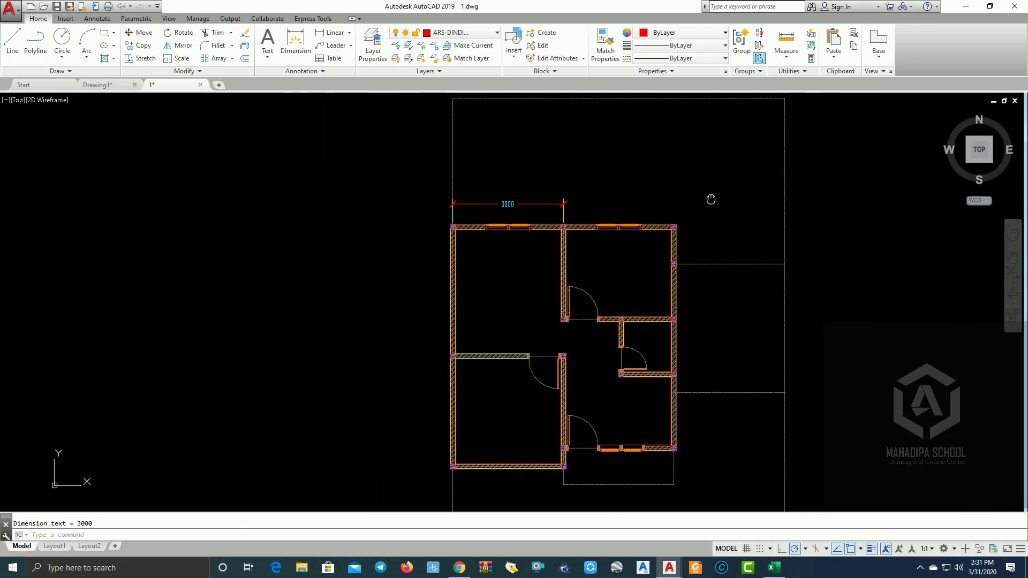
middle_click_drag(709, 197, 766, 186)
scroll(723, 188, "up", 2)
left_click(621, 202)
left_click(569, 177)
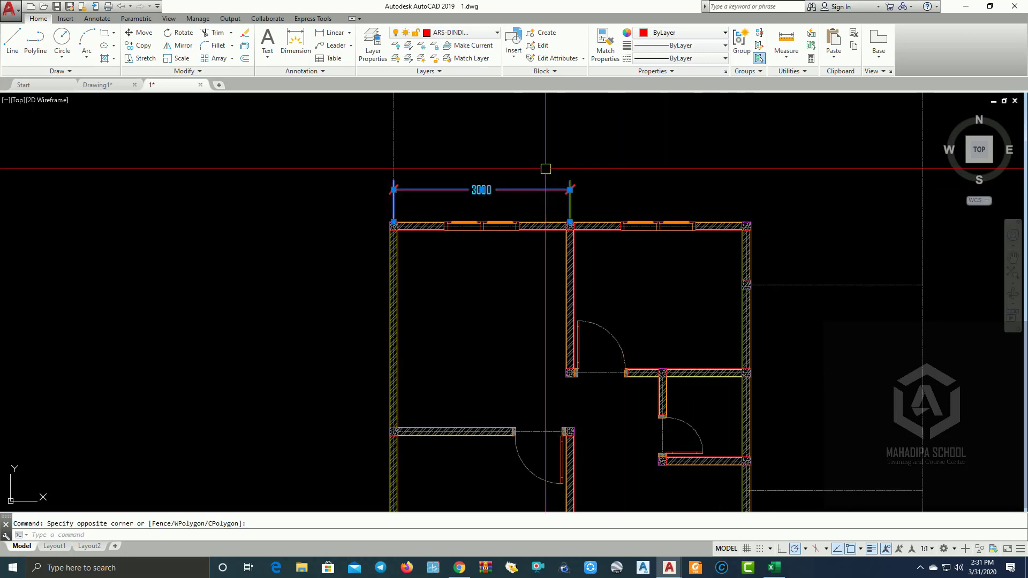
key("Delete")
Place the final 3000 dimension from the top-left wall corner to the column centre.
left_click(331, 33)
scroll(380, 252, "up", 1)
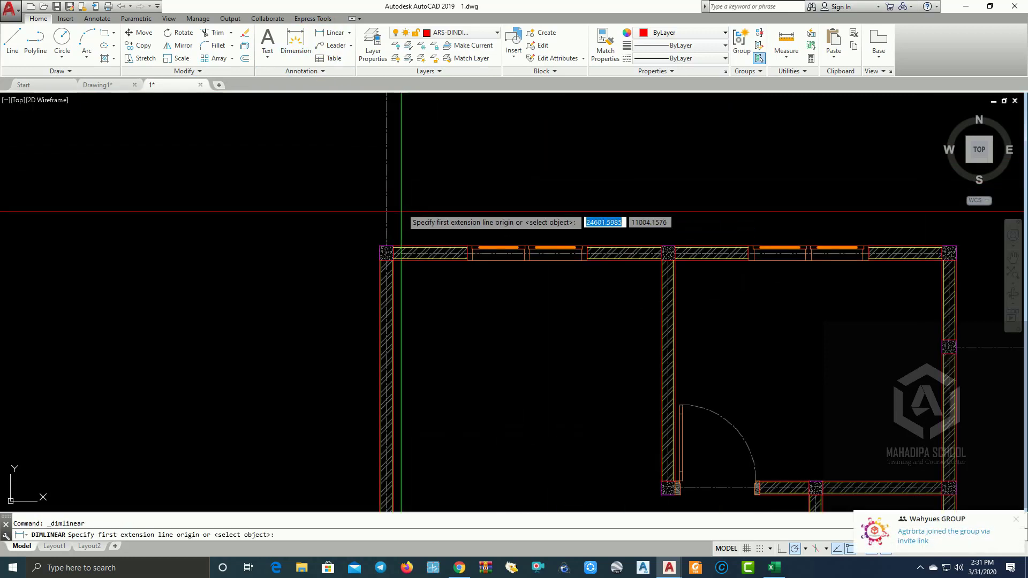
scroll(380, 251, "up", 2)
left_click(372, 256)
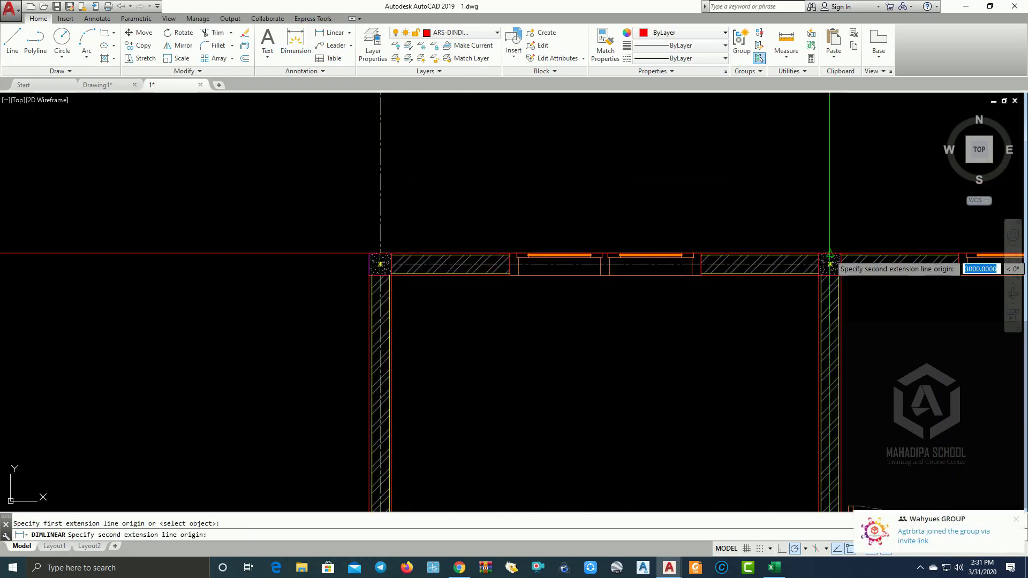
left_click(830, 264)
type("450")
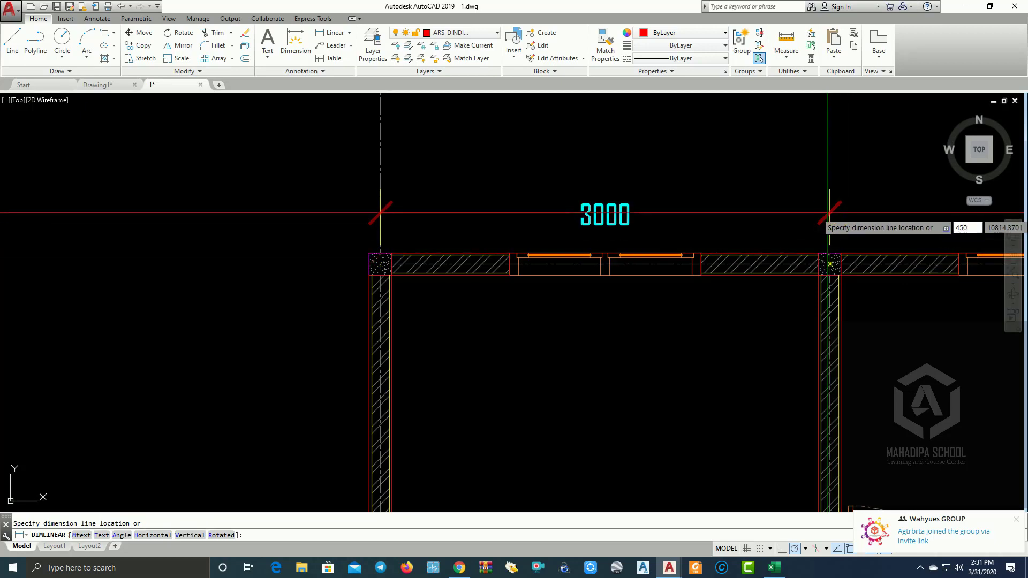
key("Return")
scroll(831, 213, "down", 2)
scroll(759, 206, "down", 4)
scroll(542, 210, "up", 1)
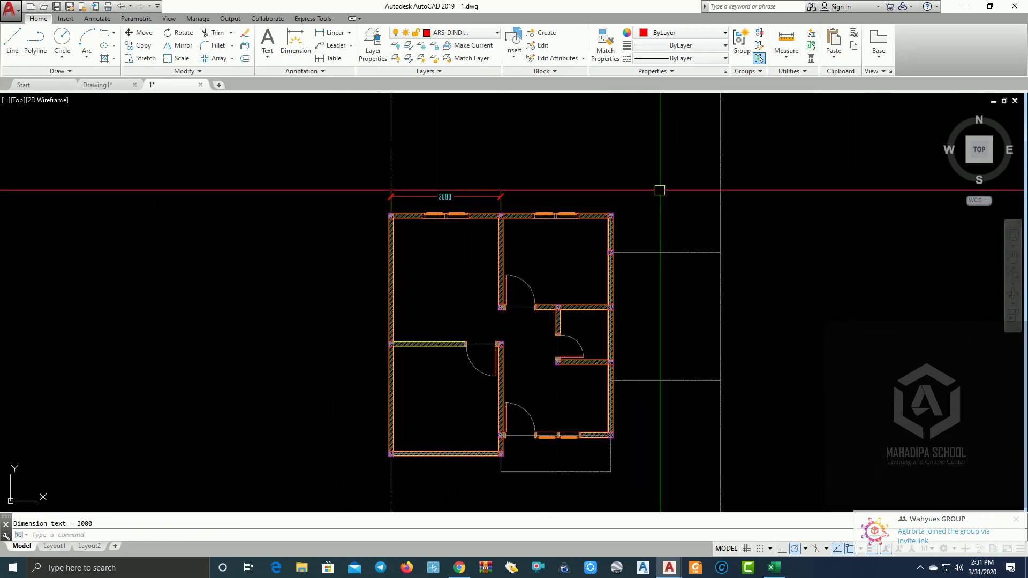
scroll(542, 204, "up", 3)
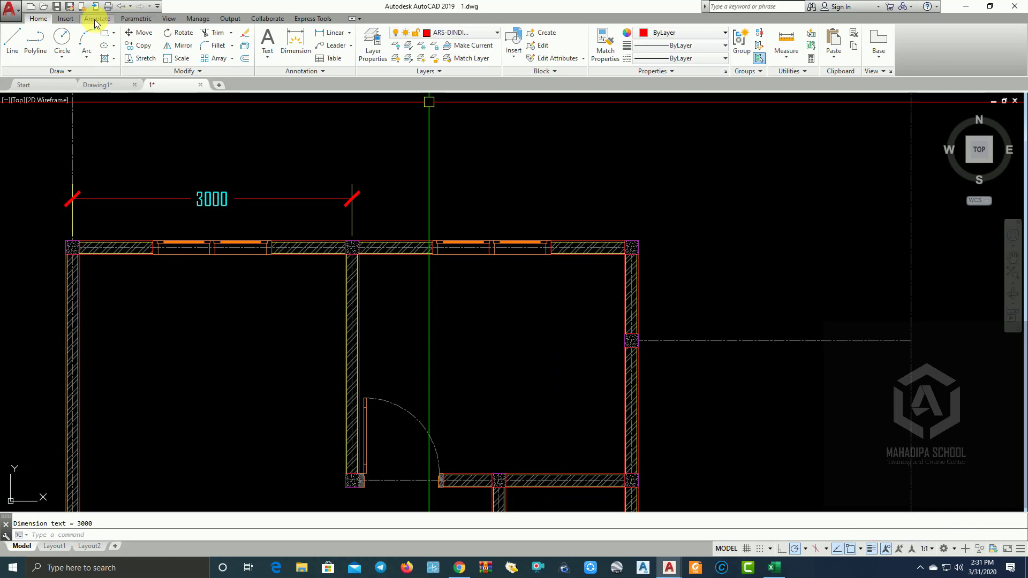
Switch to the Annotate tab and try continuing a dimension from the existing 3000.
left_click(64, 20)
left_click(94, 19)
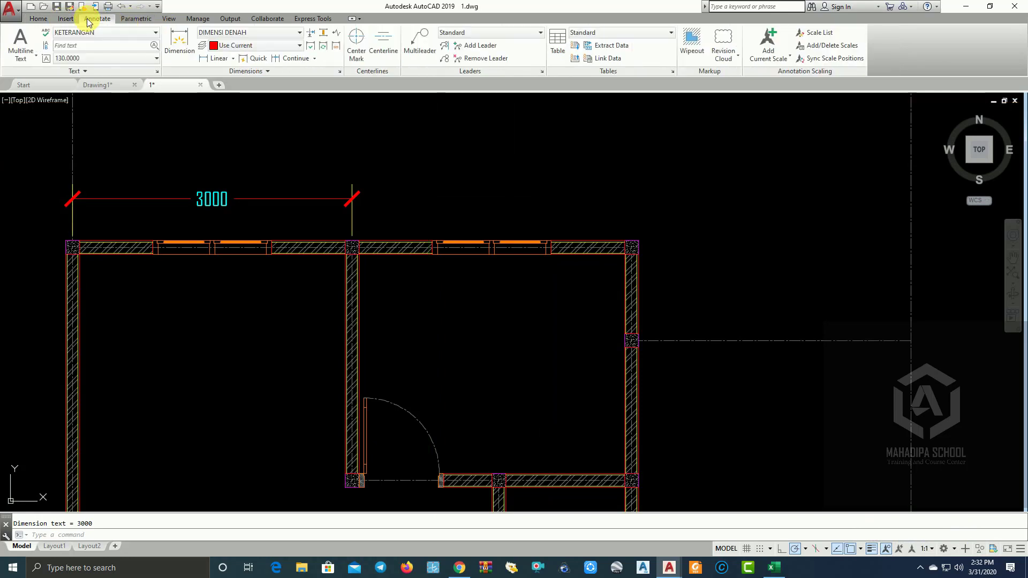
left_click(284, 61)
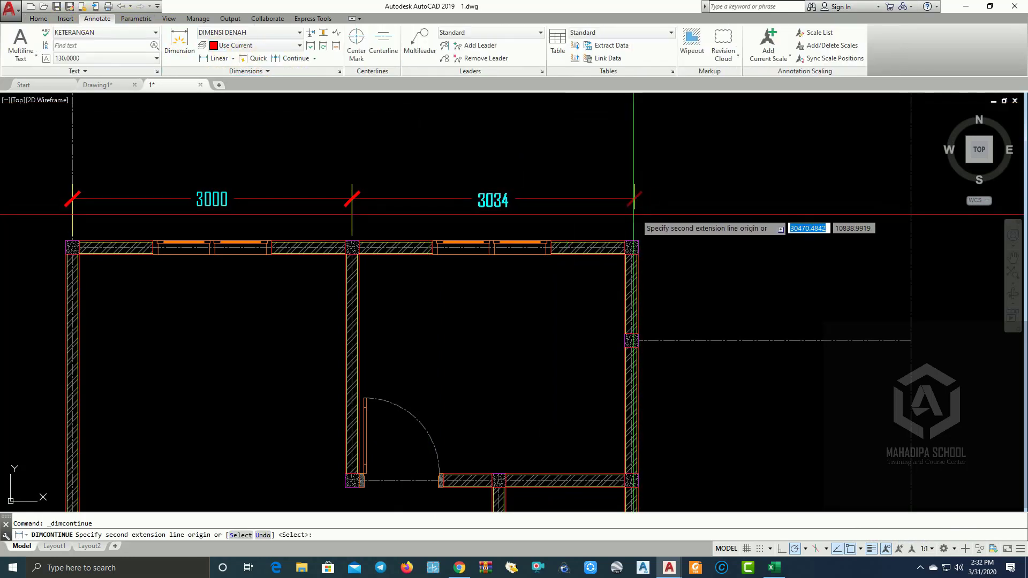
key("Return")
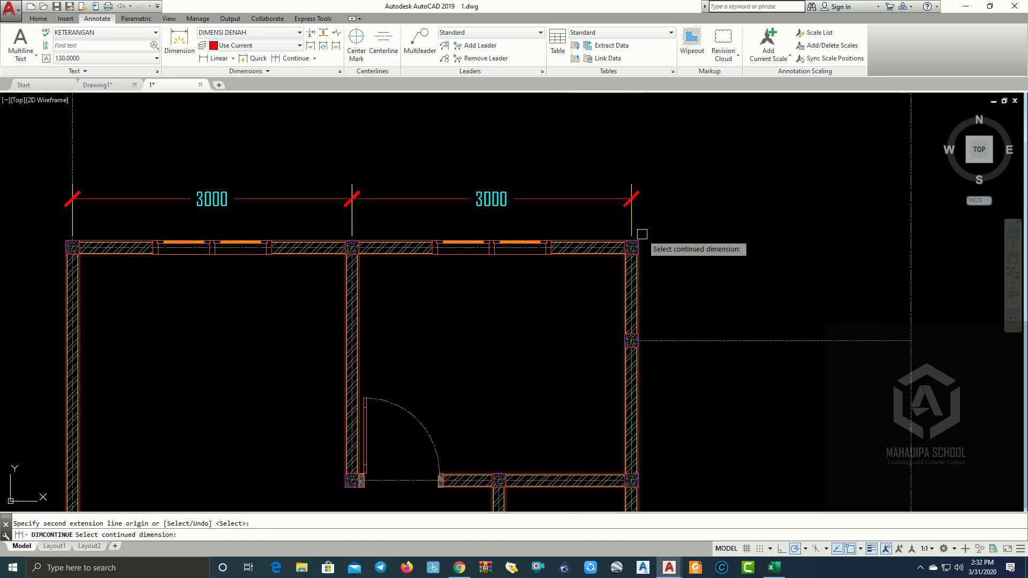
Place an overall 6000 dimension between the top-left and top-right wall corners, then delete it.
left_click(207, 56)
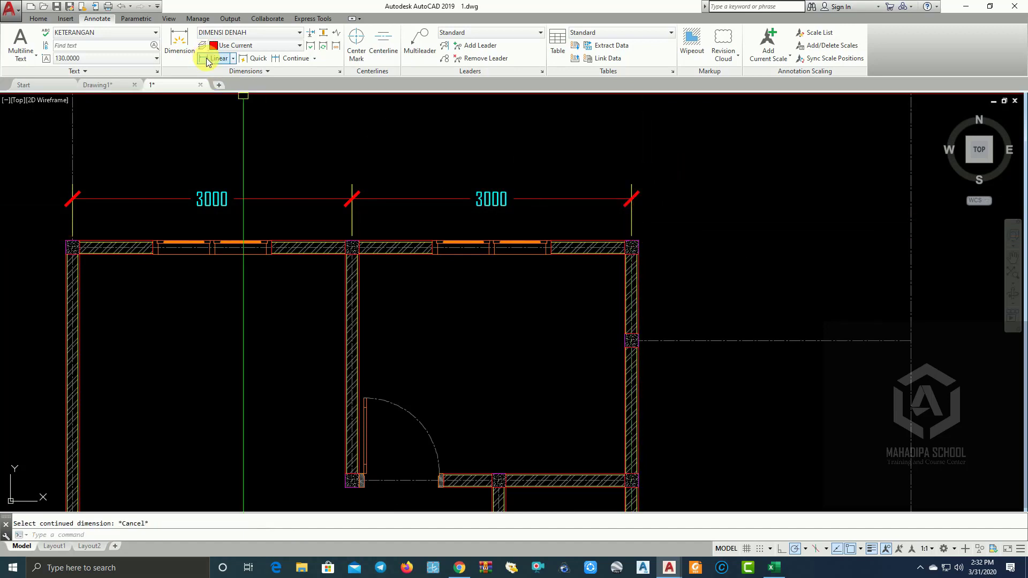
left_click(72, 247)
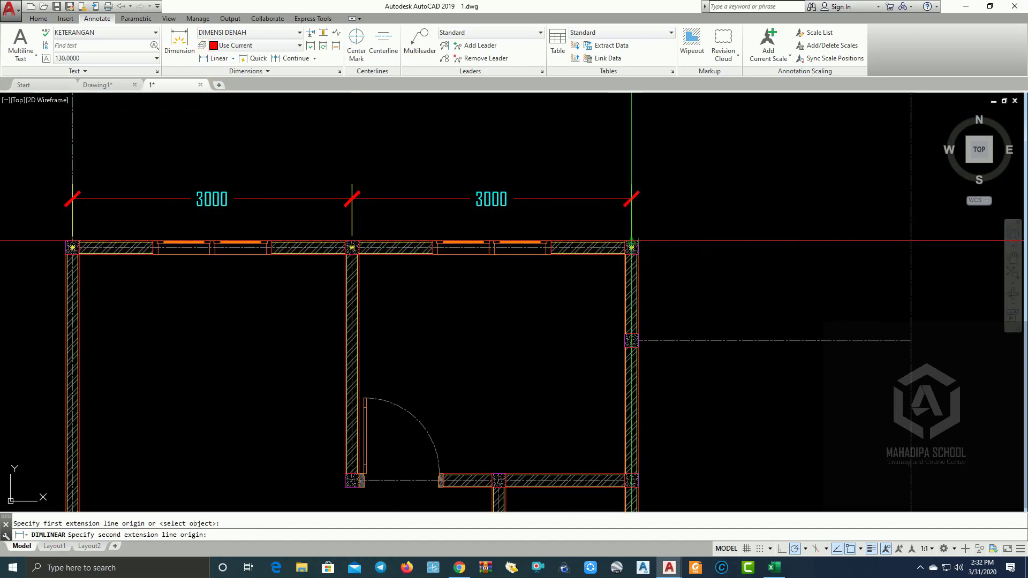
left_click(632, 248)
type("1000")
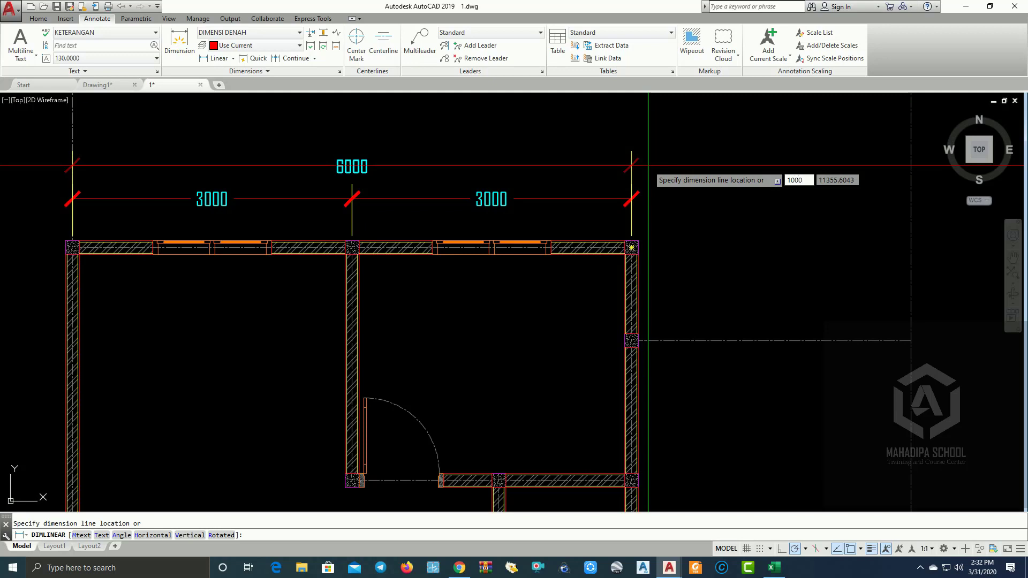
left_click(648, 150)
left_click(649, 142)
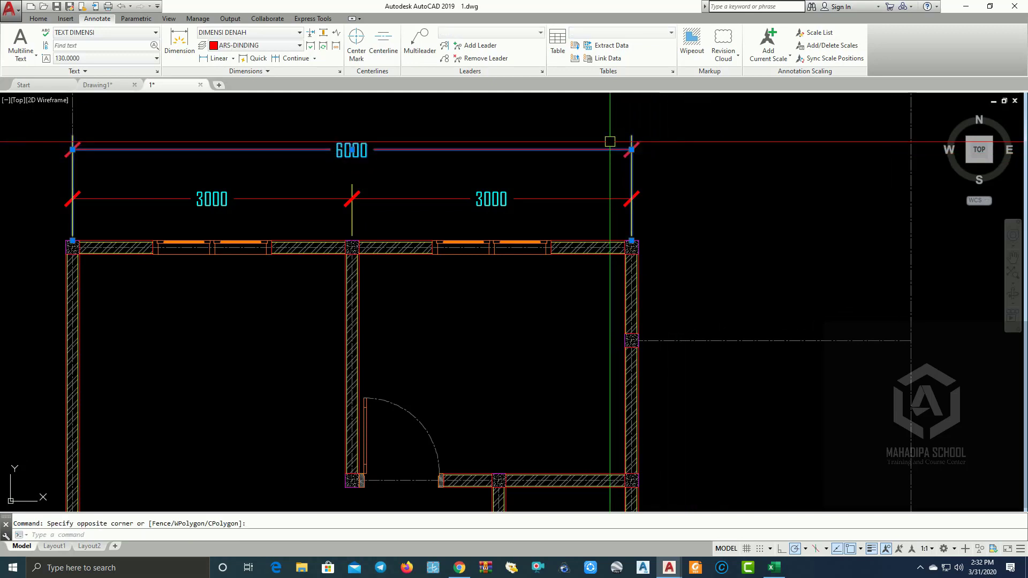
key("Delete")
Redo the overall 6000 dimension corner to corner at the typed offset above the top wall.
left_click(205, 59)
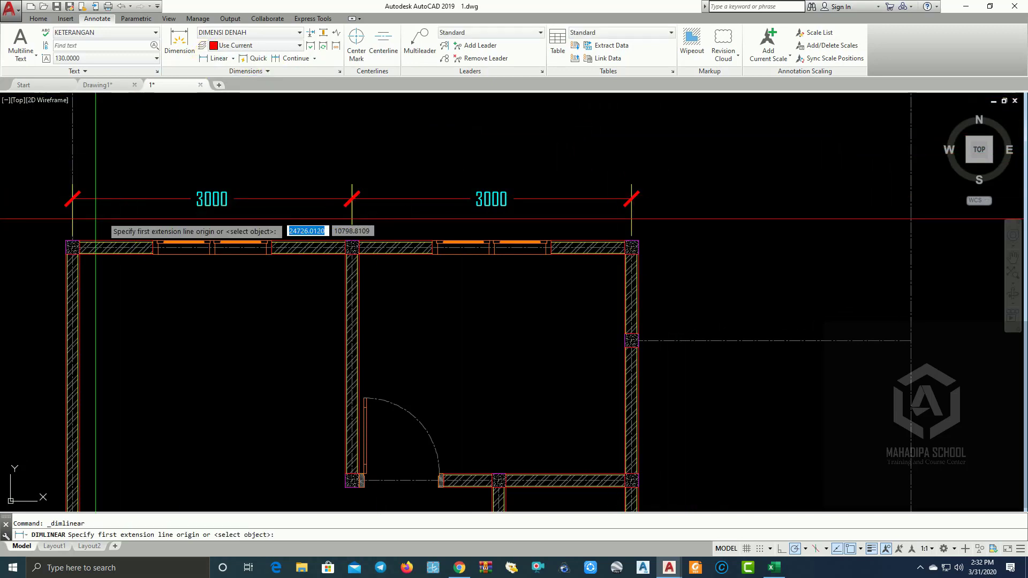
left_click(73, 241)
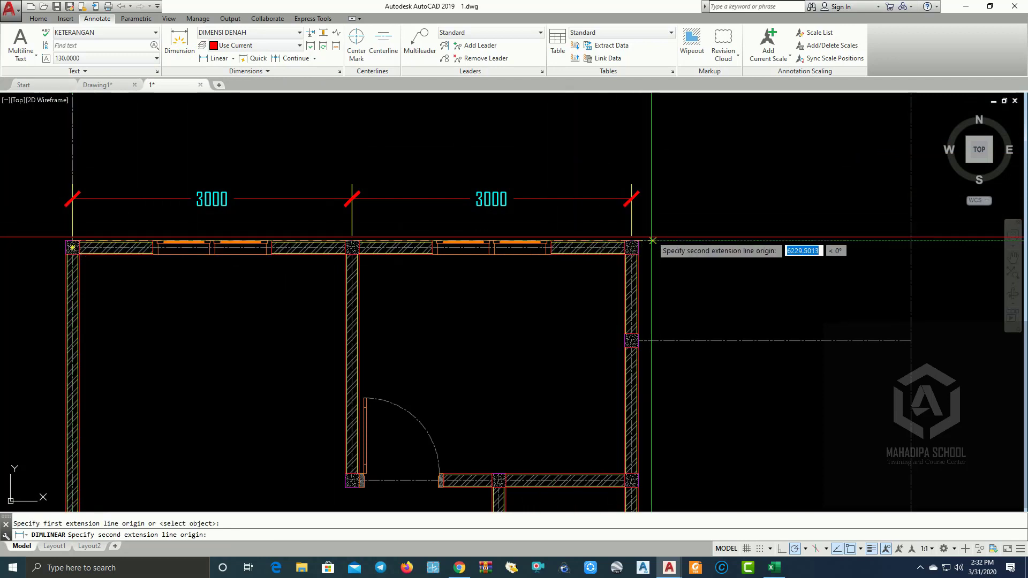
left_click(632, 248)
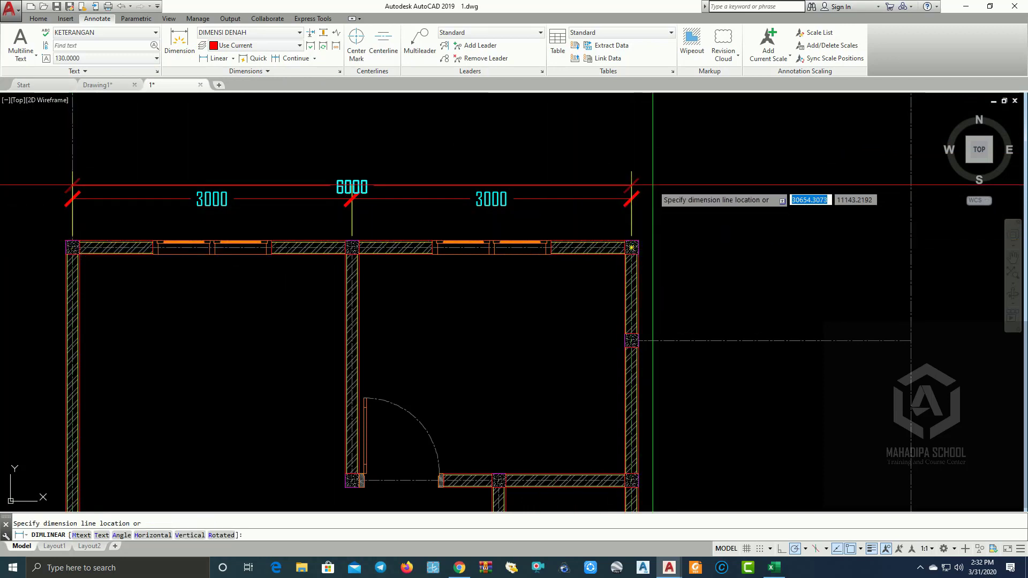
key("Return")
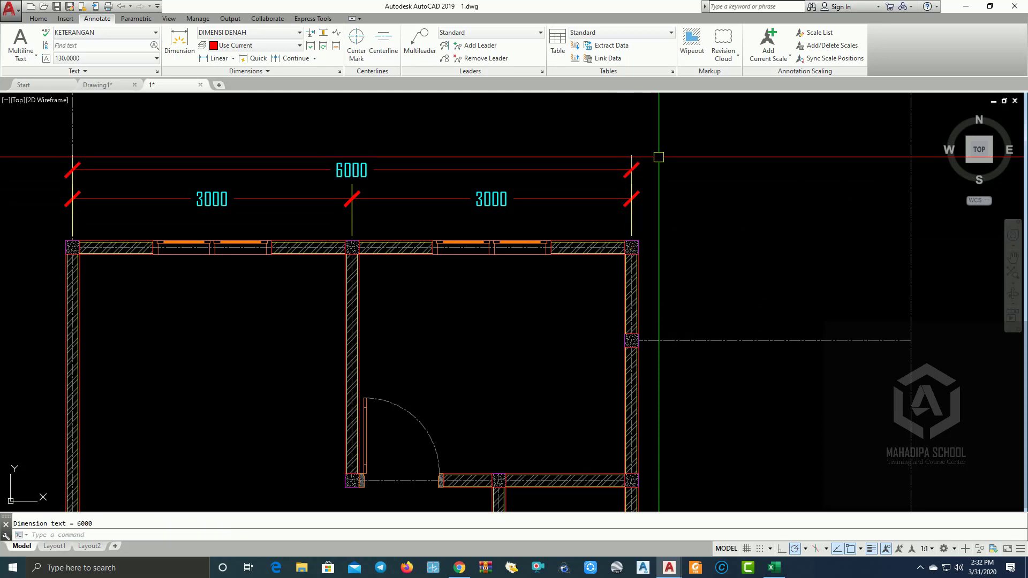
scroll(675, 169, "down", 2)
mouse_move(700, 207)
middle_mouse_down()
mouse_move(730, 202)
mouse_move(727, 182)
middle_mouse_up()
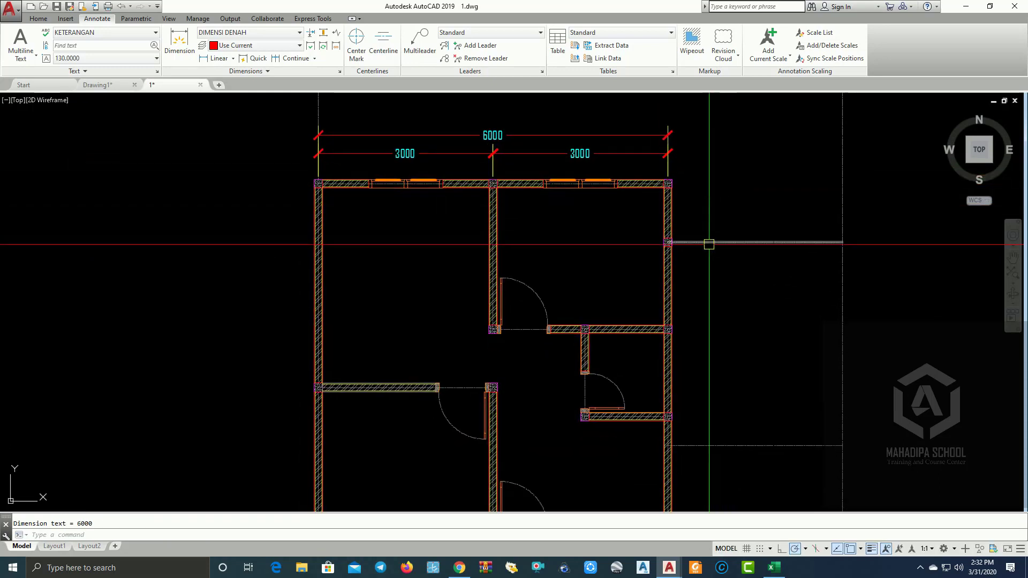
scroll(709, 244, "up", 2)
scroll(686, 268, "up", 2)
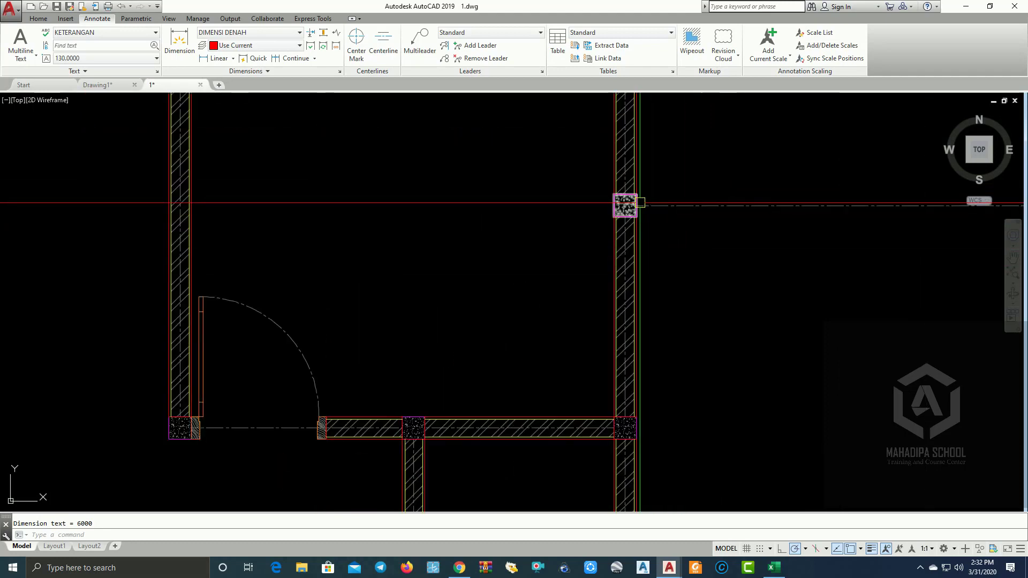
scroll(640, 202, "down", 5)
scroll(670, 191, "up", 2)
middle_click_drag(670, 190, 625, 195)
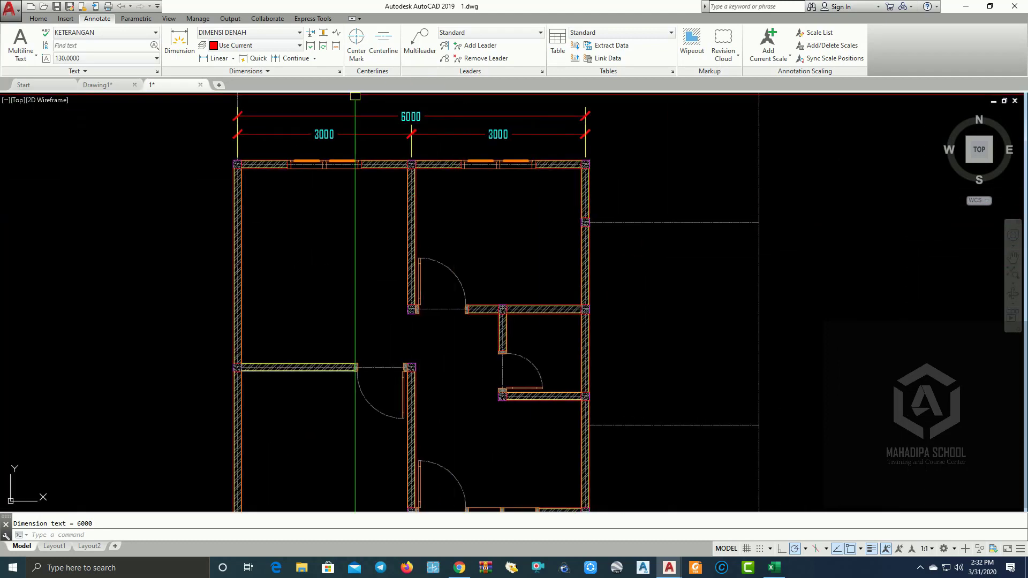
Dimension the right wall's upper room vertically (2500), then delete it.
left_click(205, 59)
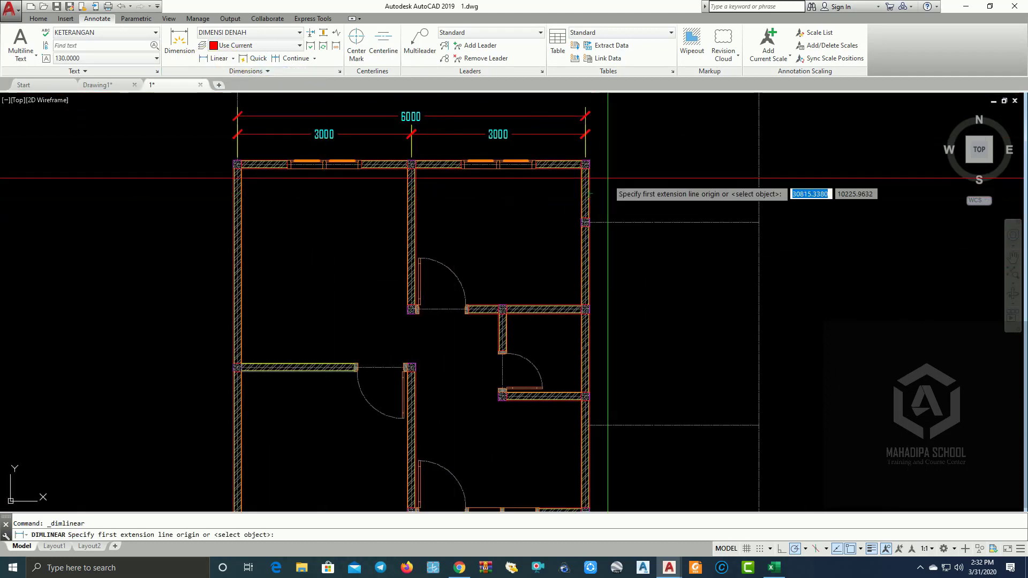
left_click(587, 164)
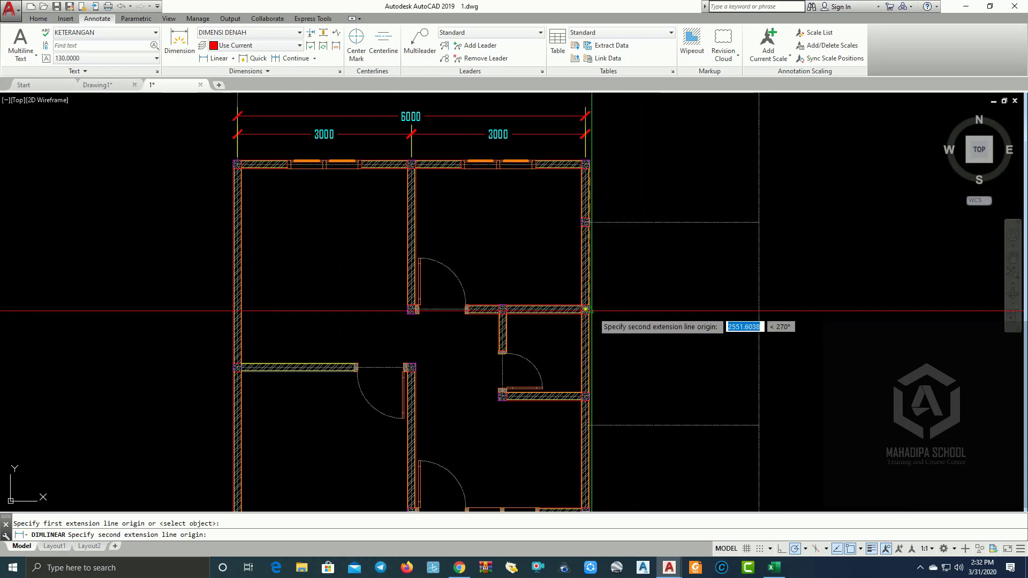
left_click(586, 309)
type("4")
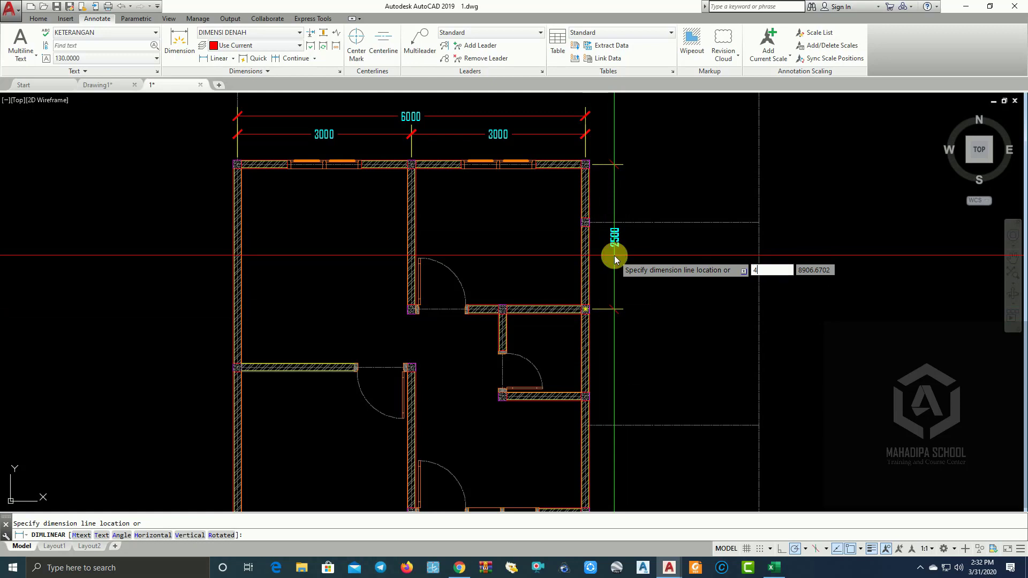
type("0")
key("Return")
scroll(616, 258, "up", 3)
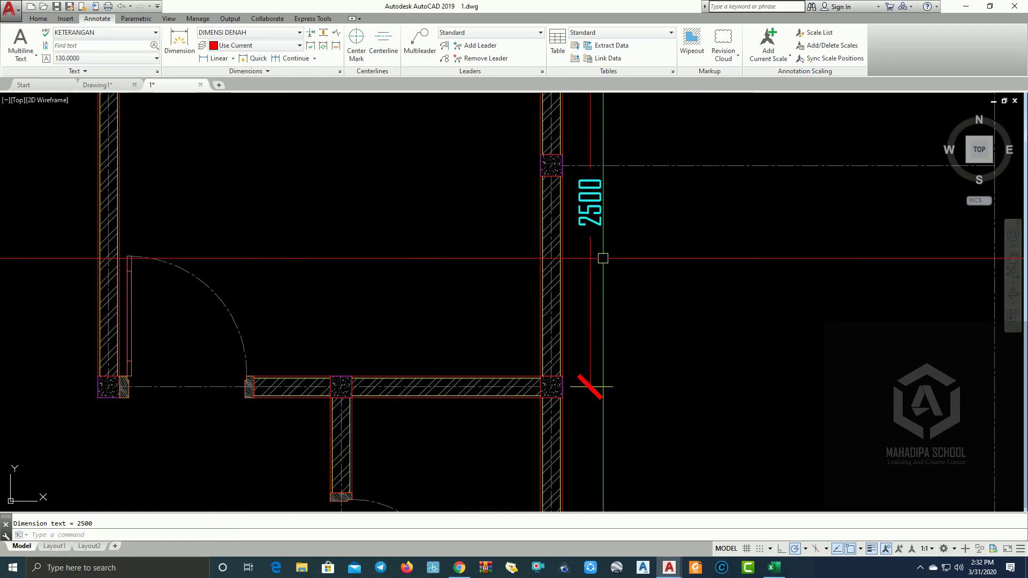
left_click(585, 233)
key("Delete")
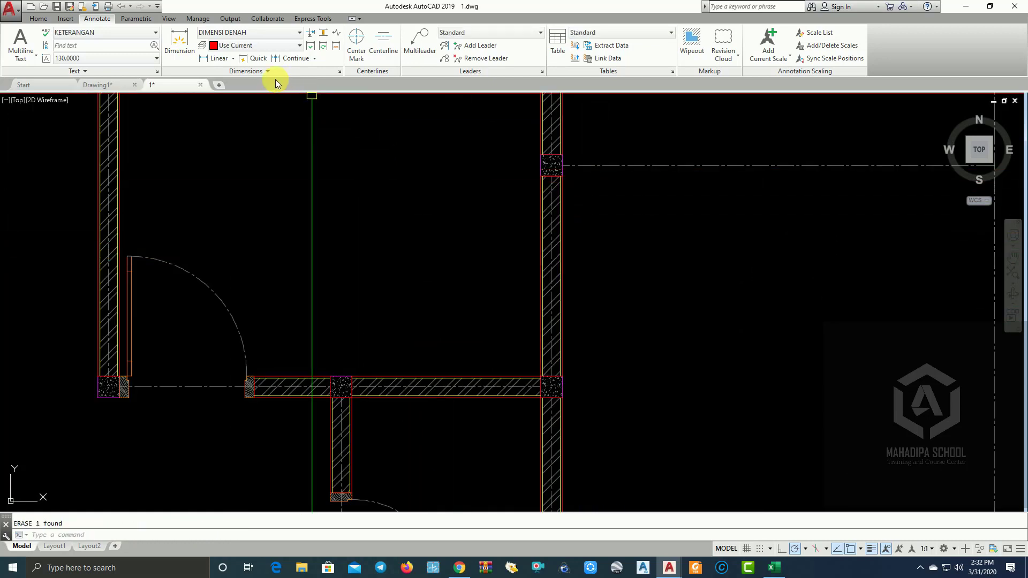
Redo the vertical 2500 dimension with a 500 offset and delete it again.
left_click(207, 59)
left_click(562, 397)
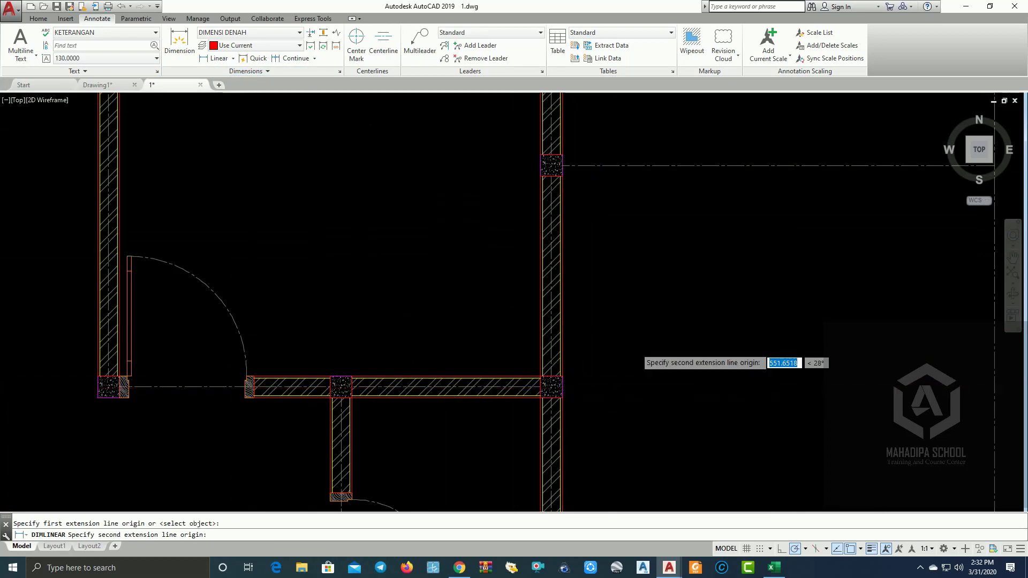
middle_click_drag(589, 300, 626, 494)
left_click(589, 213)
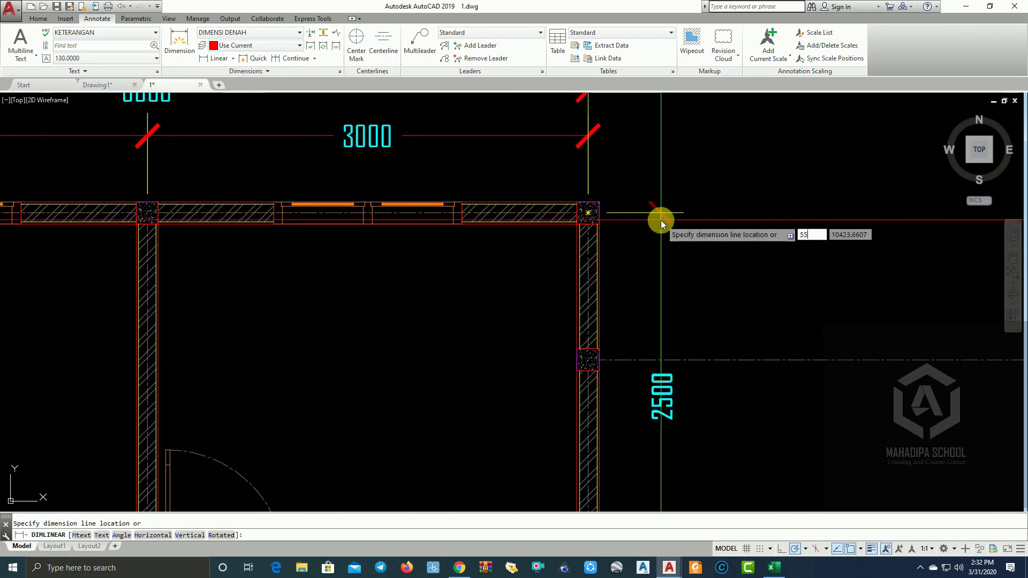
type("500")
key("Return")
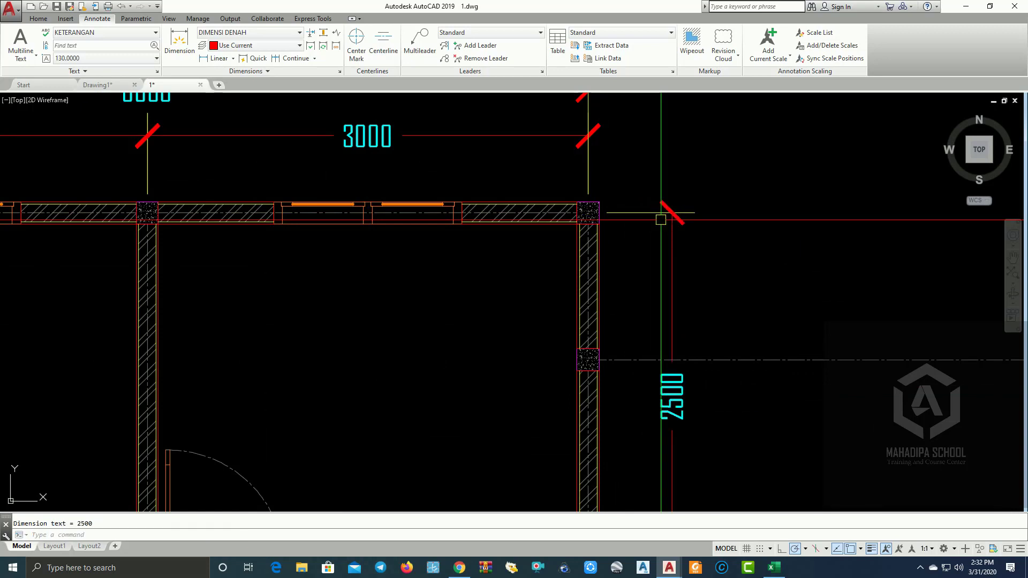
scroll(711, 252, "down", 4)
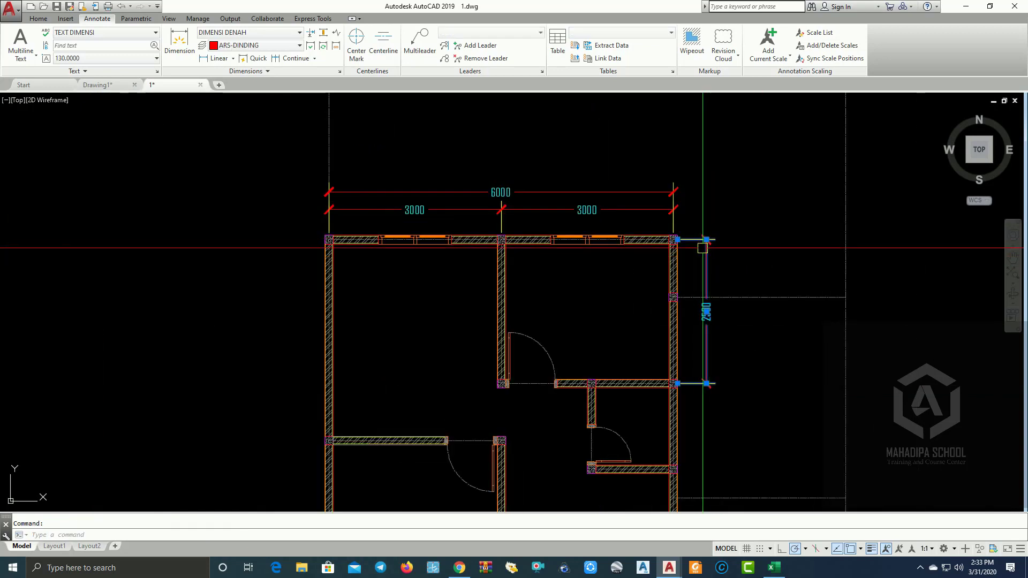
key("Delete")
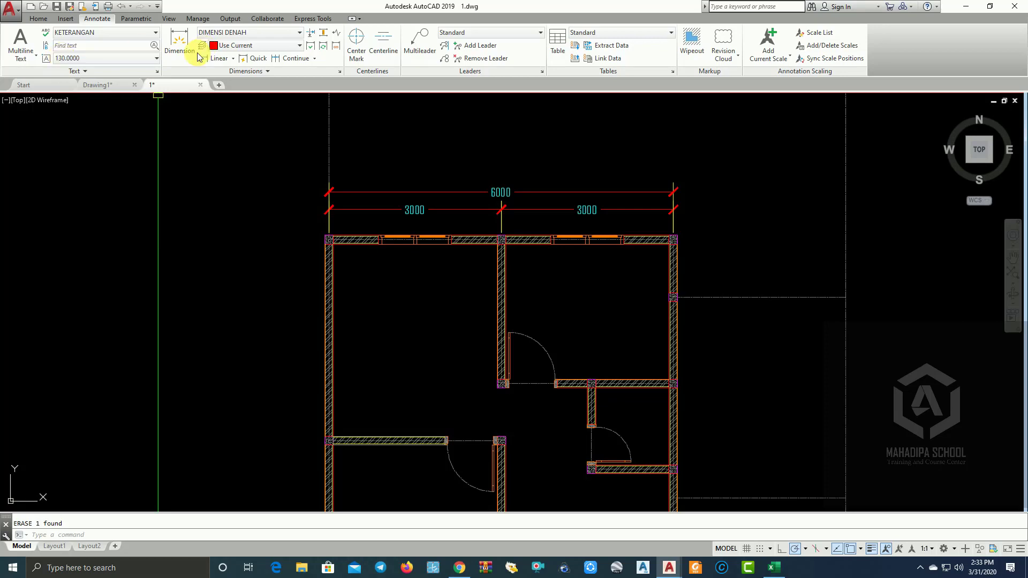
Place the final 2500 dimension from the top-right corner to the junction below, right of the wall.
left_click(203, 58)
scroll(680, 257, "up", 4)
left_click(664, 213)
scroll(742, 307, "down", 4)
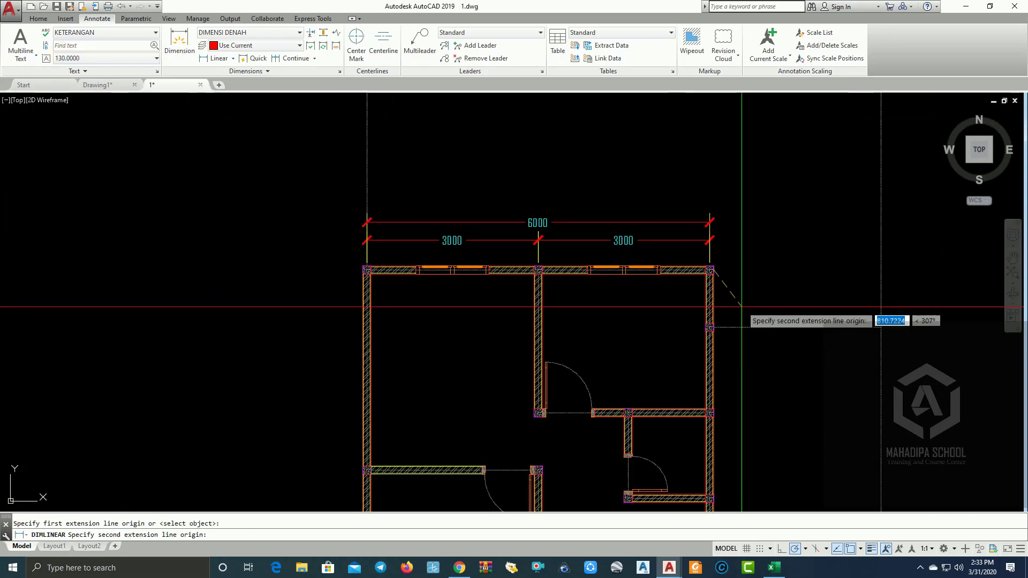
scroll(742, 307, "up", 5)
left_click(589, 317)
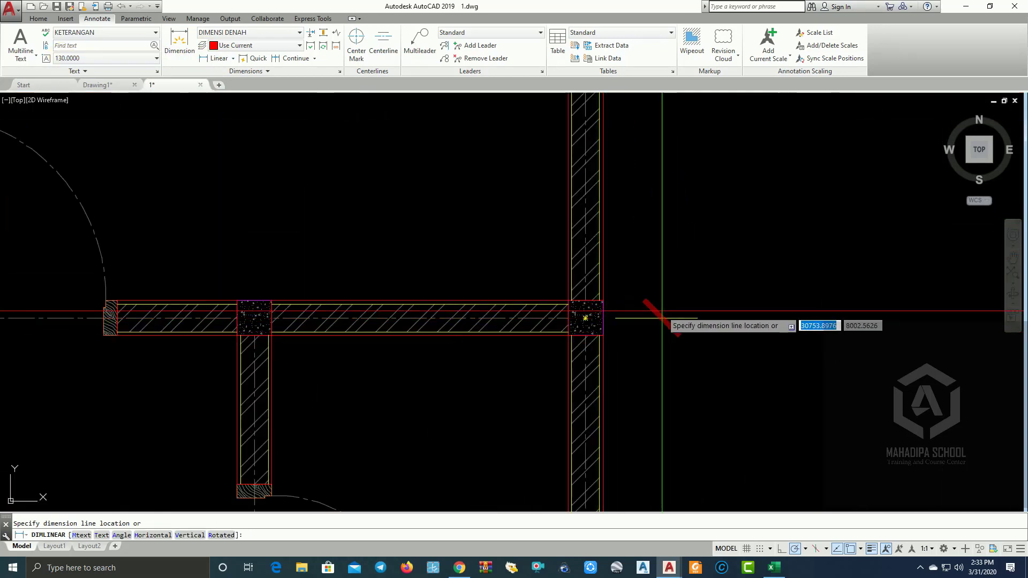
left_click(686, 314)
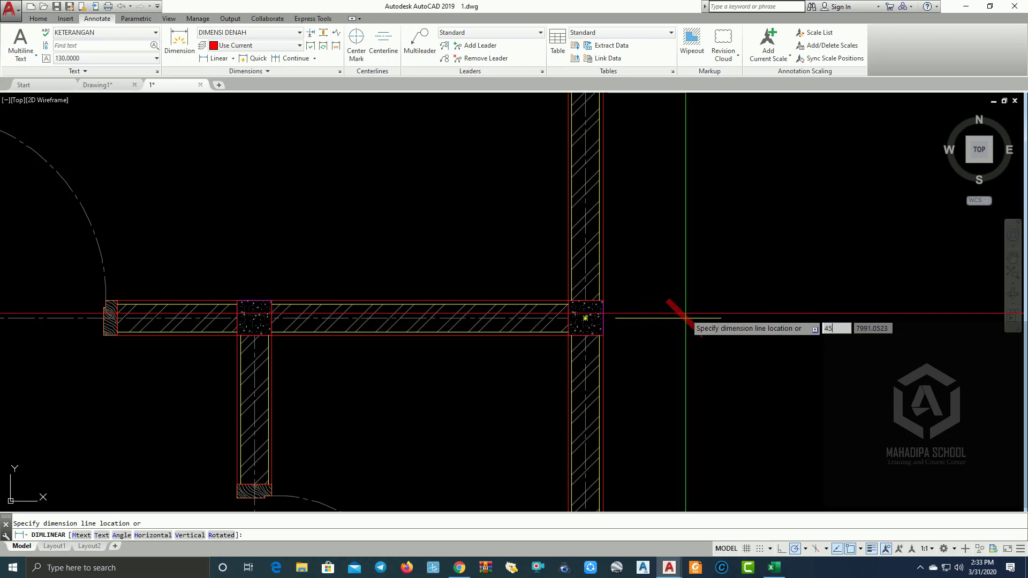
scroll(749, 308, "down", 3)
scroll(780, 307, "down", 2)
scroll(670, 312, "up", 1)
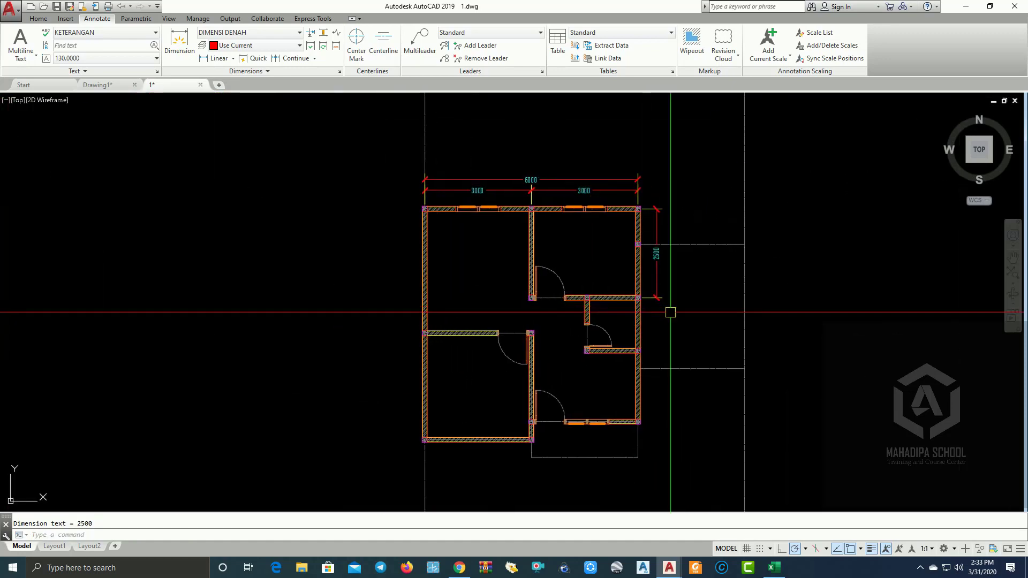
scroll(670, 312, "up", 2)
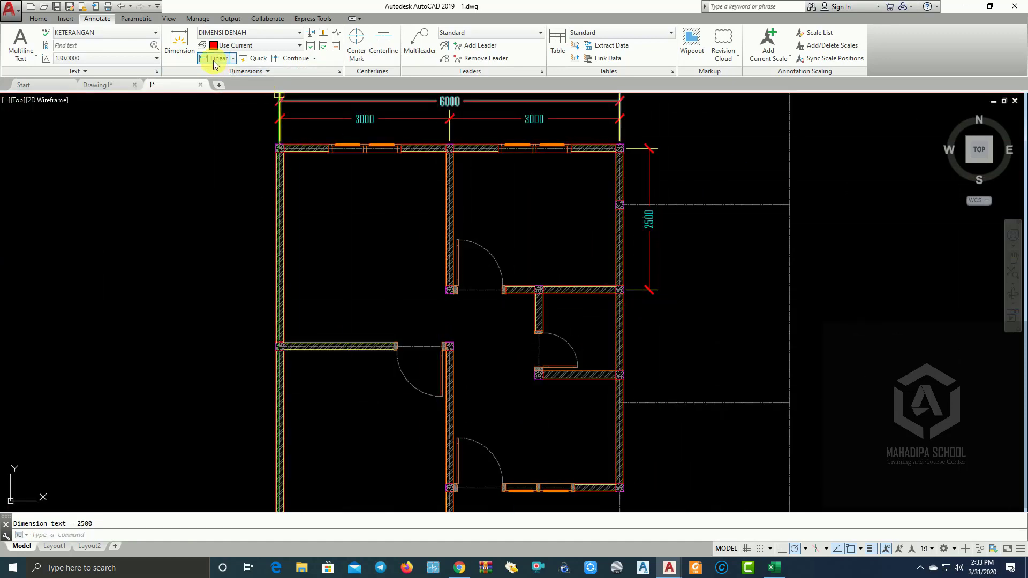
Continue from the 2500 dimension, adding 1500 and 2000 segments down the right wall.
left_click(292, 58)
middle_click_drag(650, 390, 636, 349)
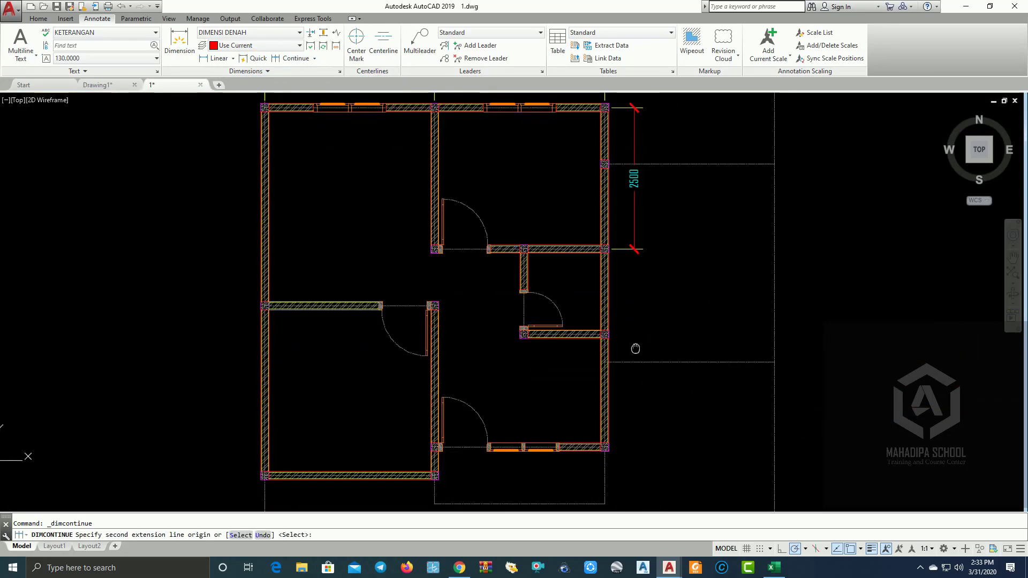
scroll(636, 349, "up", 1)
left_click(567, 333)
scroll(660, 301, "down", 1)
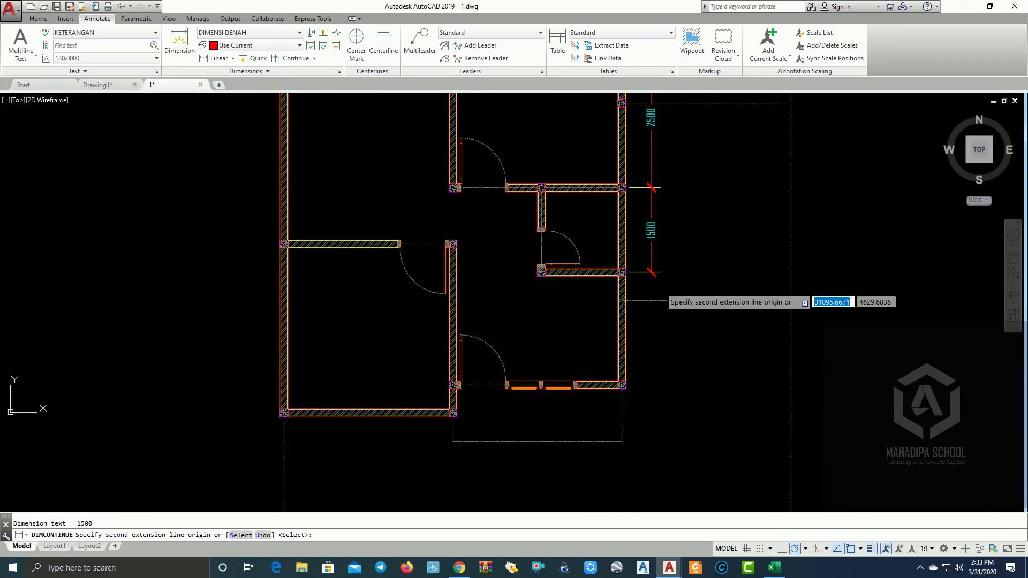
scroll(660, 290, "up", 2)
left_click(562, 356)
middle_click_drag(596, 496, 596, 426)
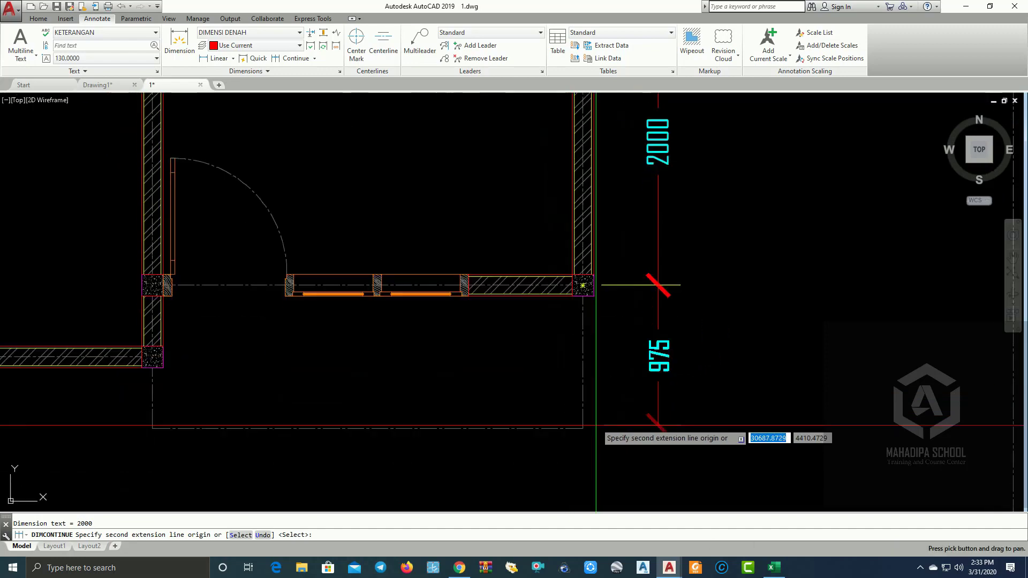
Finish the chain, check the bottom 1000 dimension, and exit the Continue command.
key("Return")
scroll(582, 429, "down", 2)
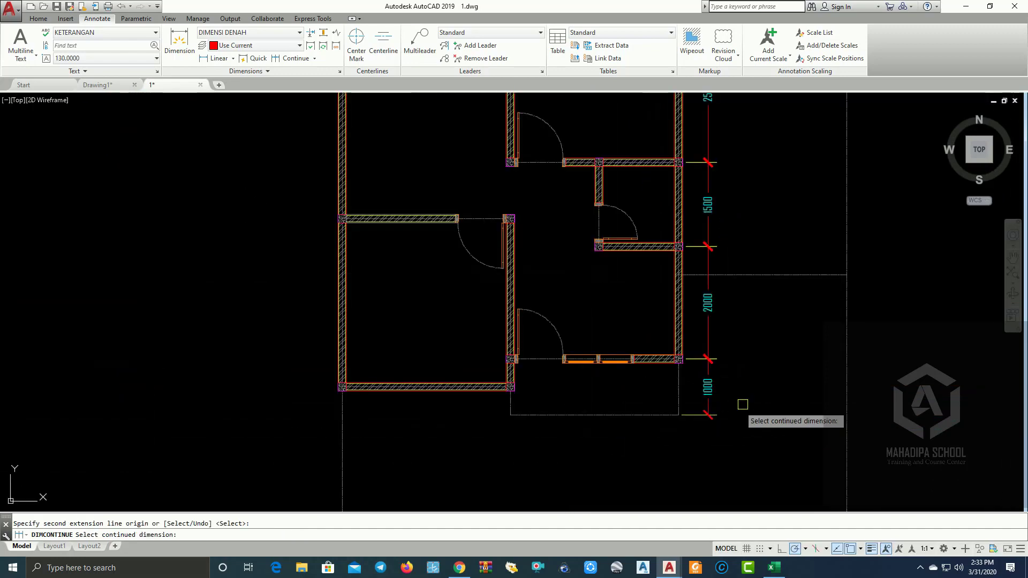
scroll(759, 381, "down", 1)
scroll(719, 263, "up", 1)
middle_click_drag(719, 263, 679, 168)
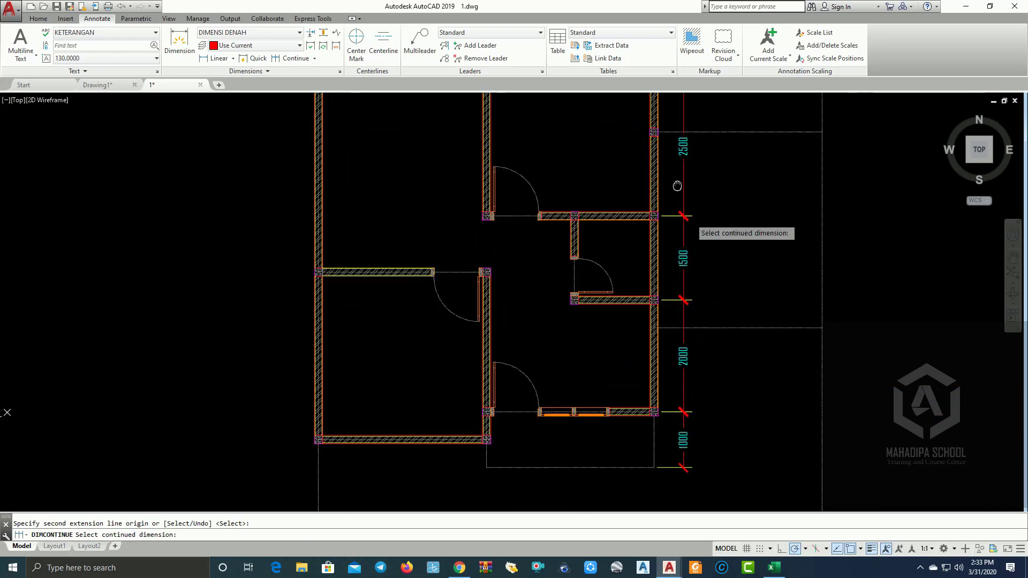
scroll(625, 298, "down", 2)
scroll(631, 298, "up", 2)
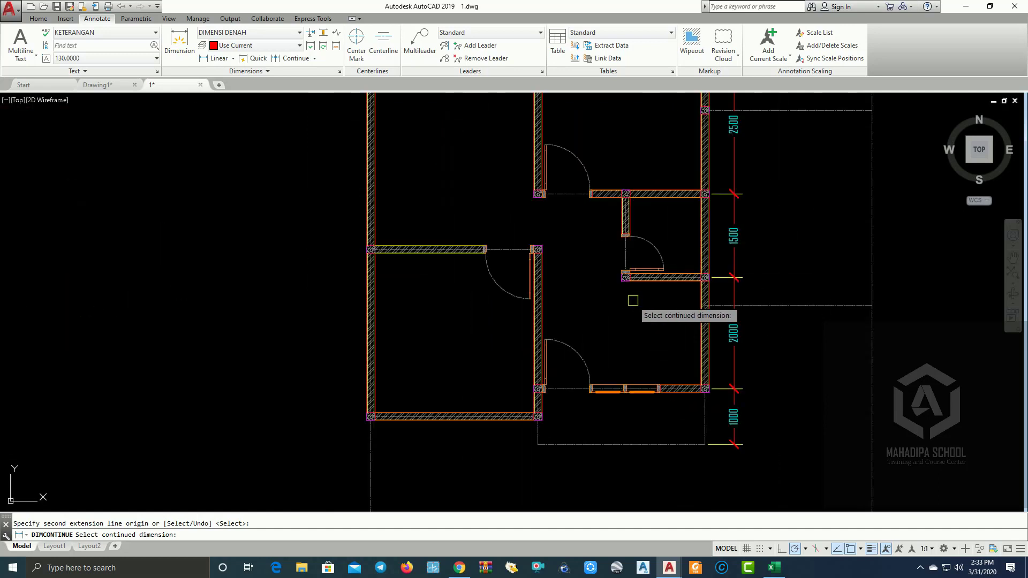
key("Escape")
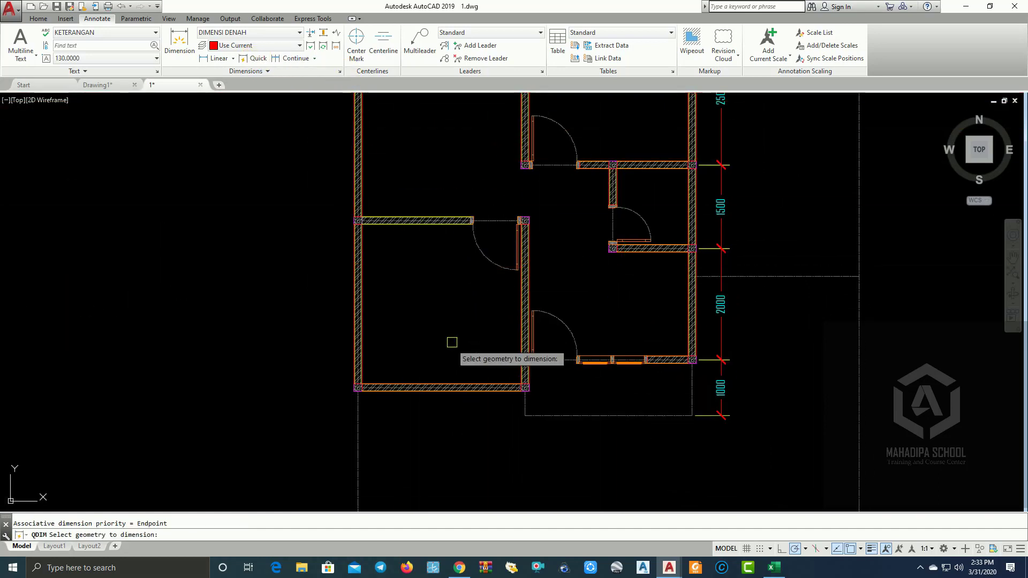
Cancel the dimension command and make an abandoned first XL attempt below the plan.
key("Escape")
middle_click_drag(469, 333, 483, 262)
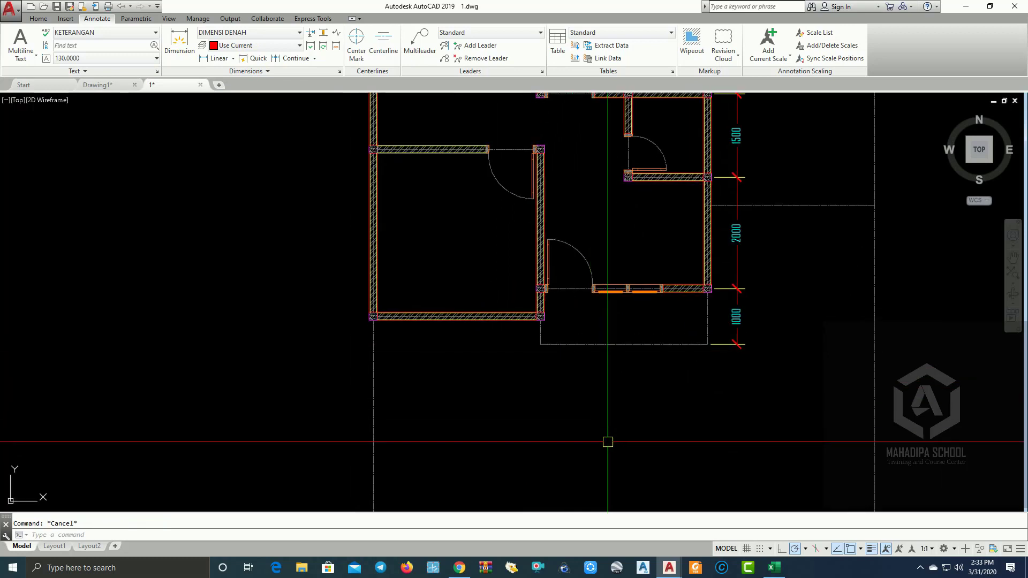
type("xl")
key("Return")
left_click(609, 387)
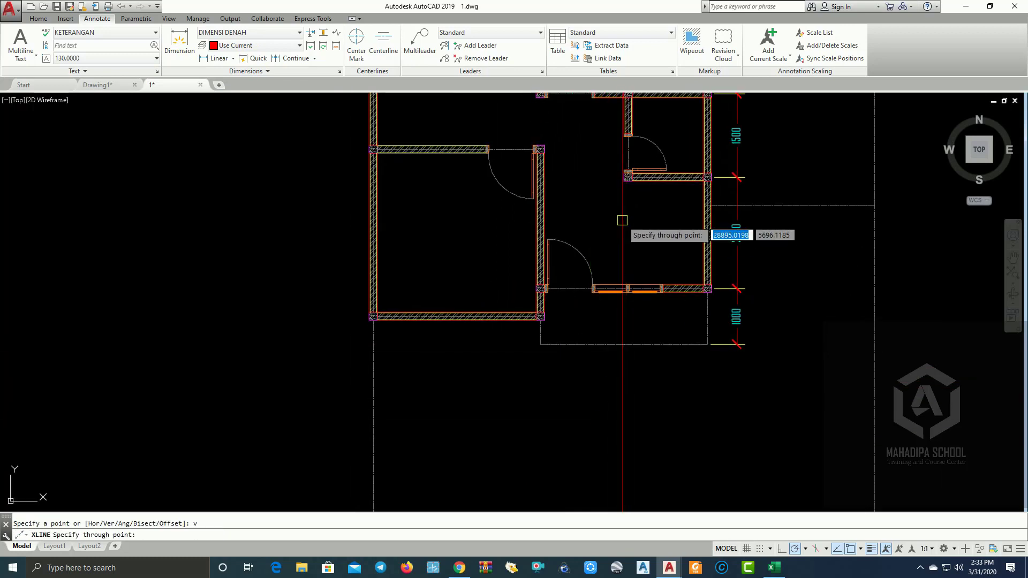
key("Escape")
Draw a vertical construction line through the bottom wall point of the lower-right room.
type("x")
key("Return")
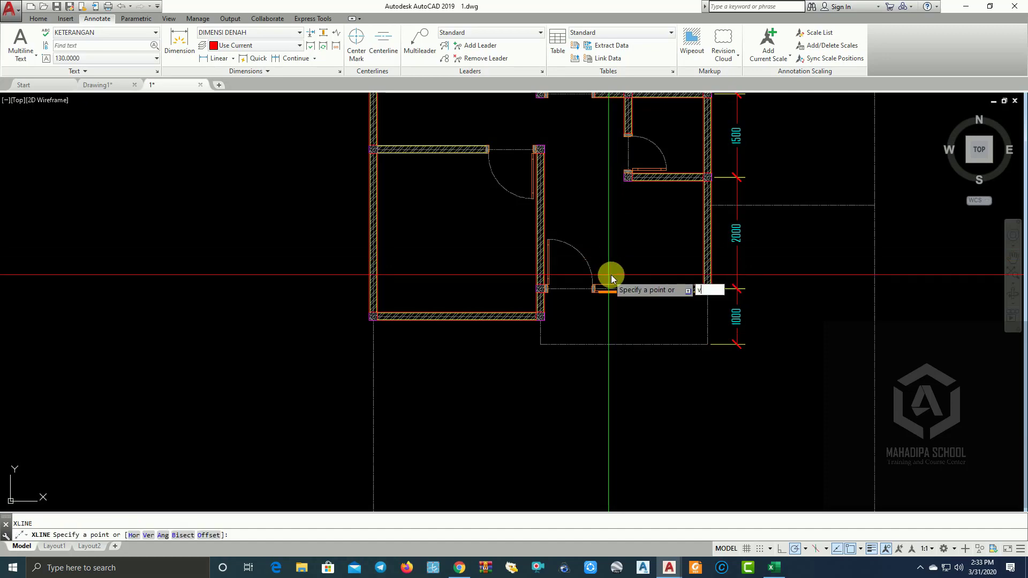
type("v")
key("Return")
scroll(623, 182, "up", 2)
scroll(626, 175, "up", 2)
left_click(628, 158)
scroll(594, 264, "down", 4)
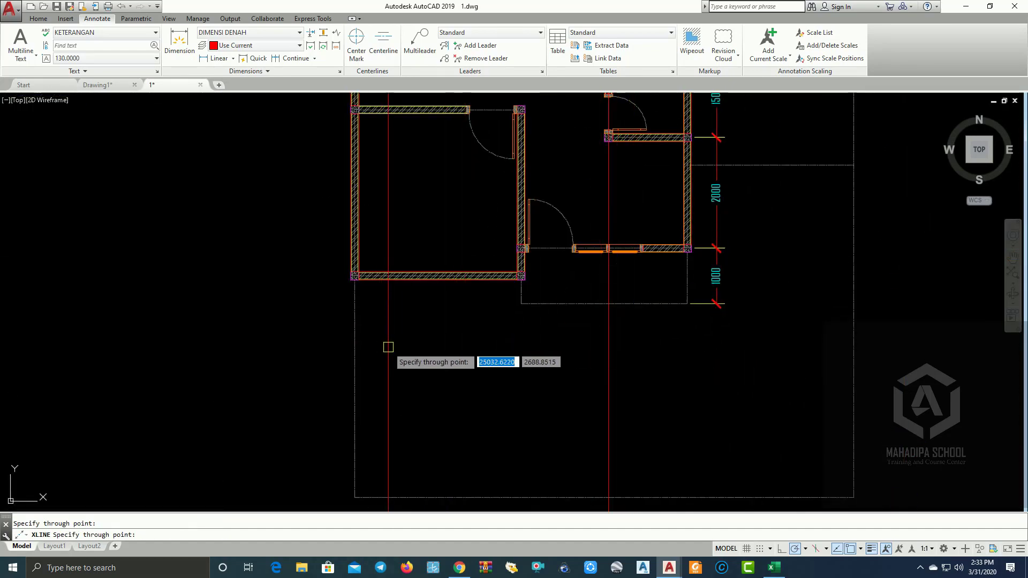
key("Escape")
left_click(616, 370)
left_click(580, 362)
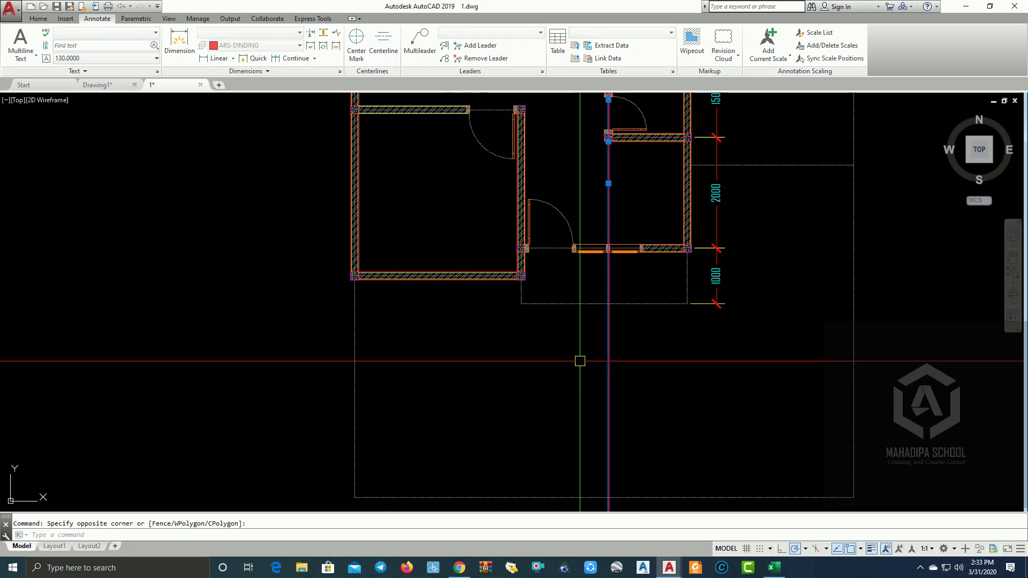
key("Escape")
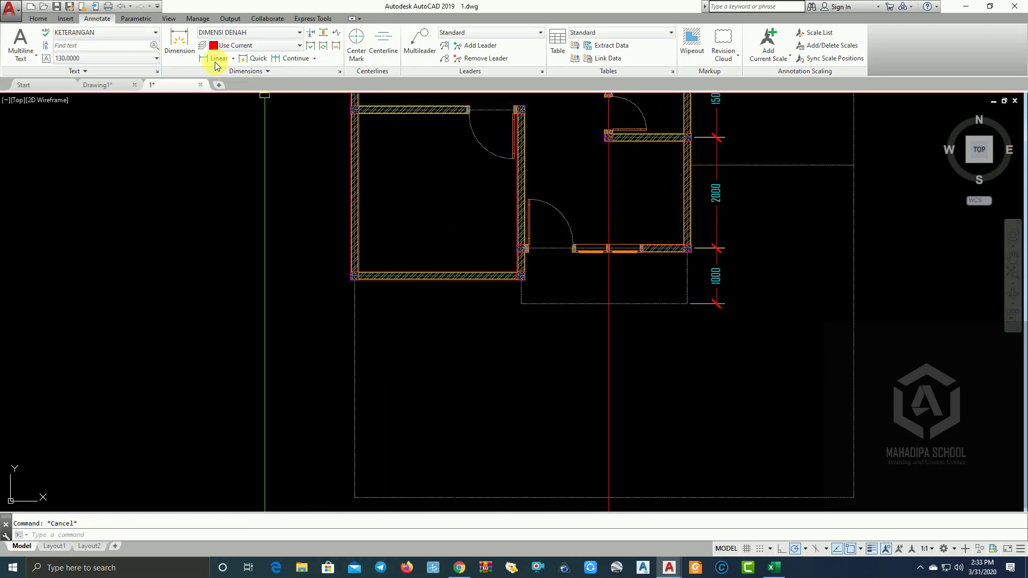
Dimension the plan's bottom side as a chain of 1425, 1575 and 3000.
left_click(217, 59)
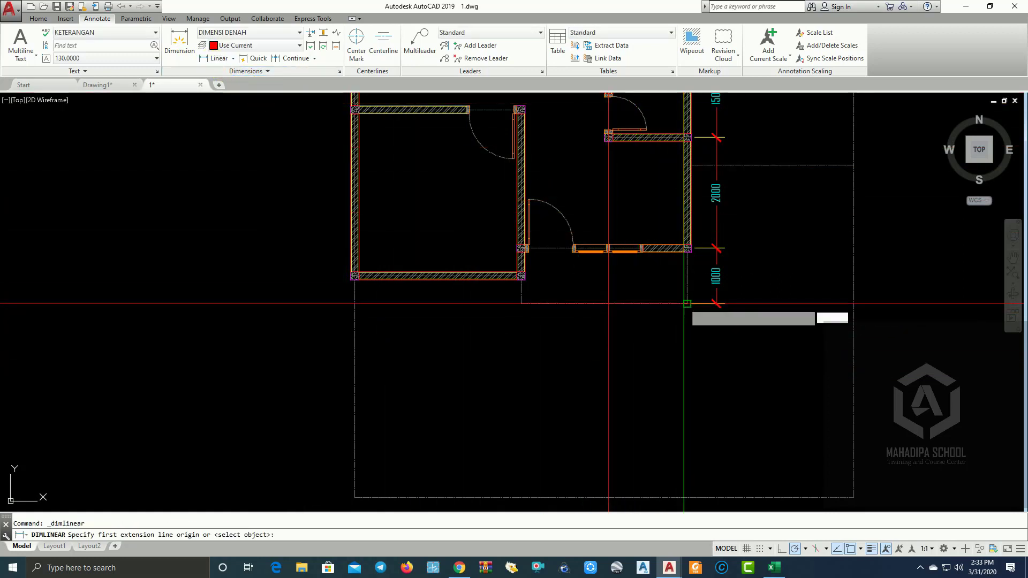
left_click(687, 304)
left_click(608, 304)
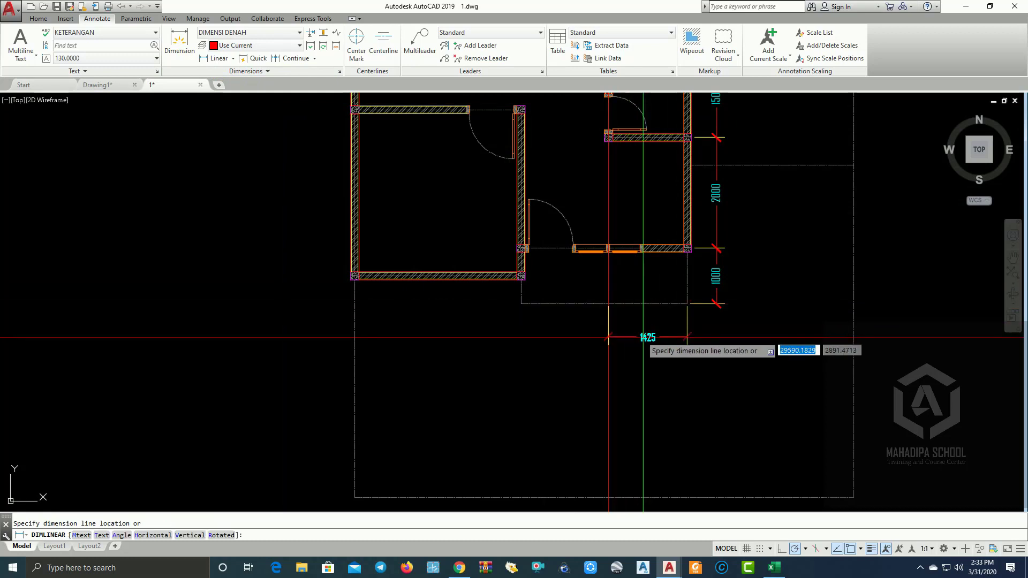
left_click(706, 337)
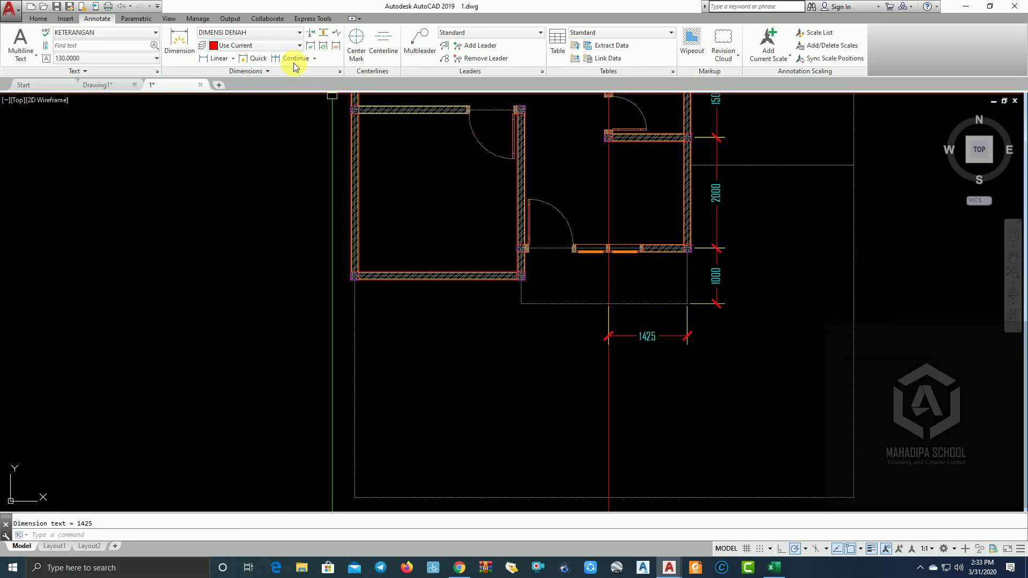
scroll(517, 301, "up", 2)
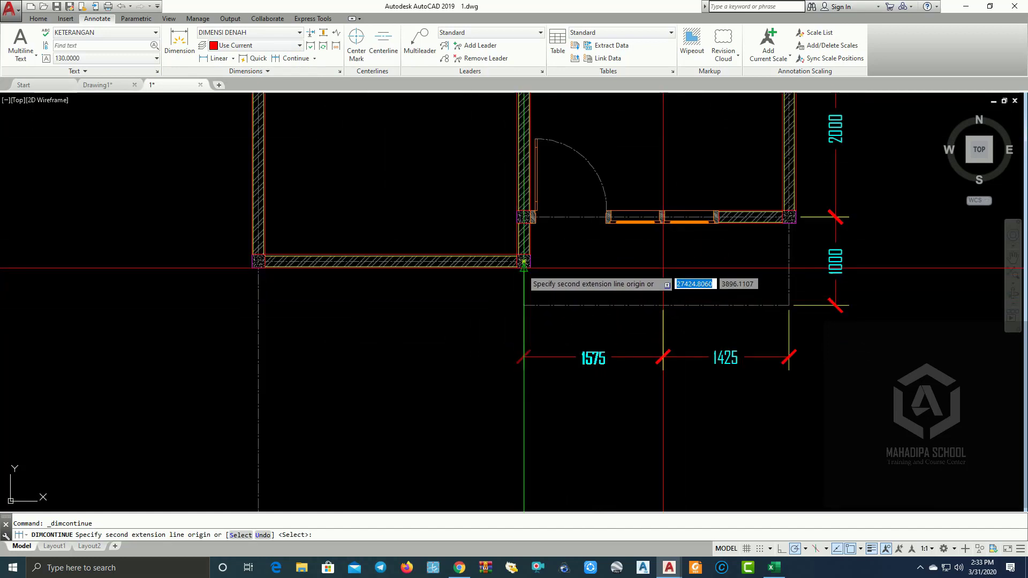
left_click(523, 268)
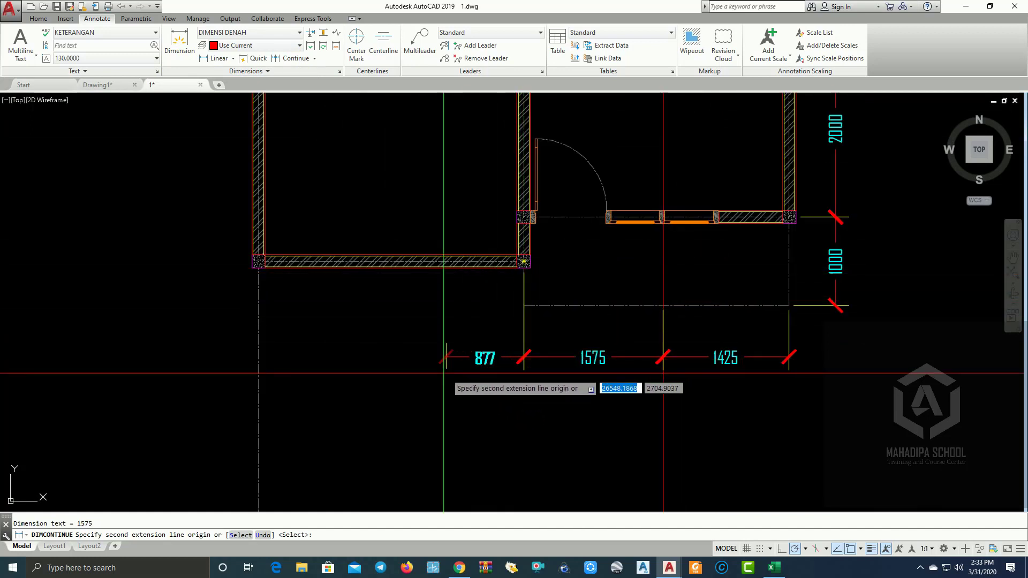
left_click(258, 262)
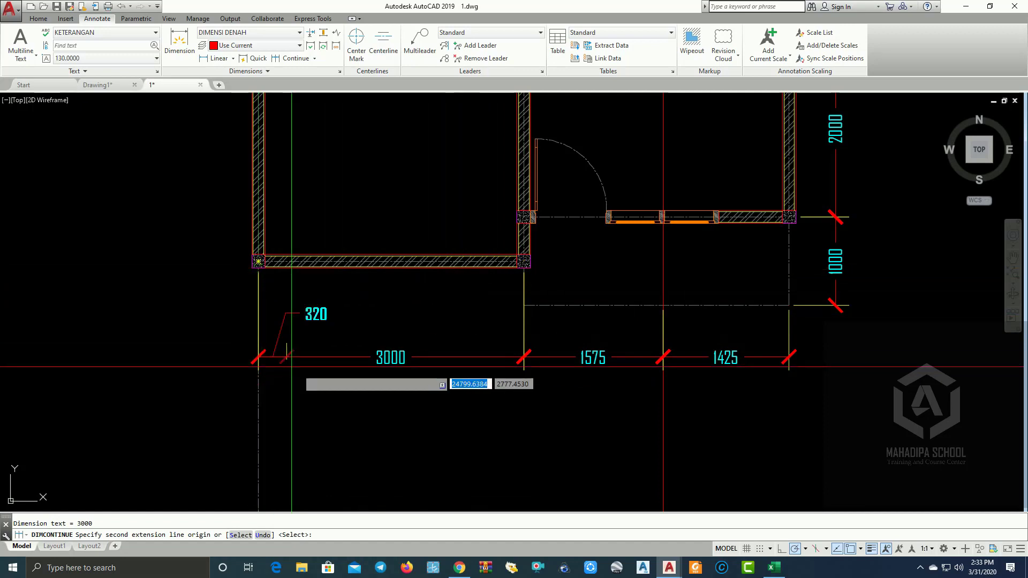
scroll(287, 353, "down", 4)
key("Escape")
Delete the vertical construction line and recentre the view on the plan.
left_click(472, 428)
left_click(435, 425)
type("e")
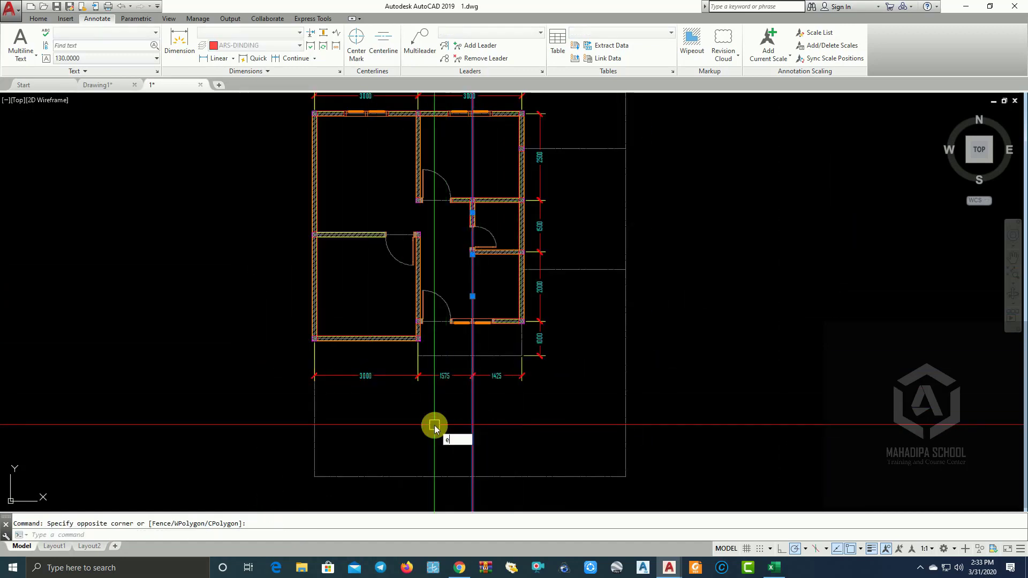
key("Return")
middle_click_drag(436, 414, 525, 482)
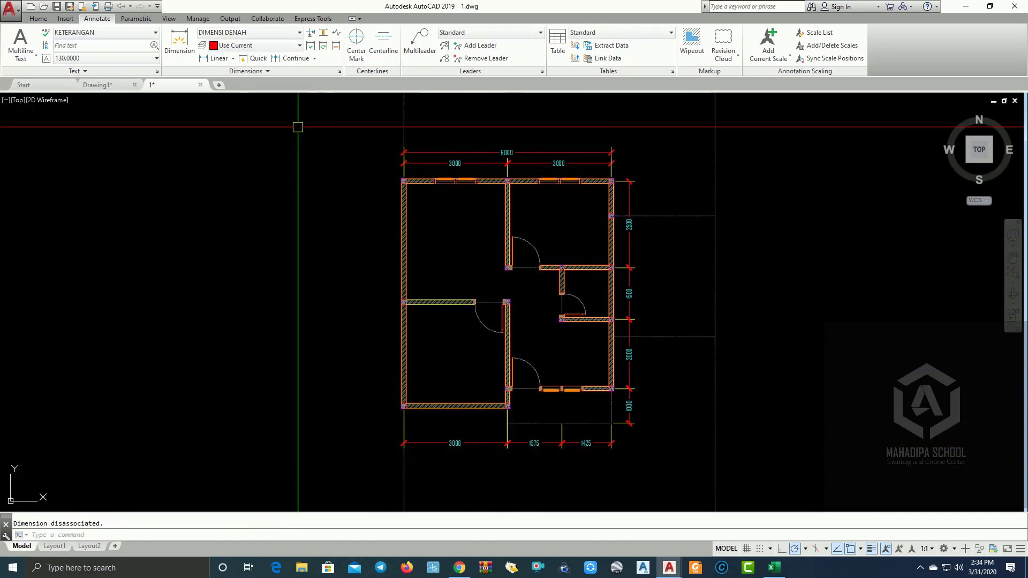
Chain vertical 3000 and 3500 dimensions up the plan's left wall.
left_click(217, 57)
scroll(412, 420, "up", 4)
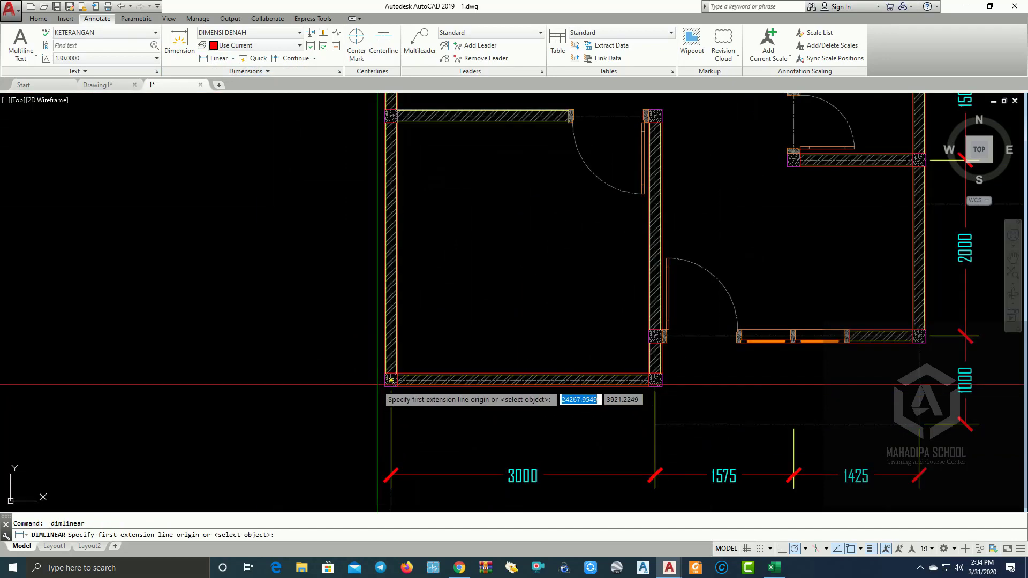
left_click(391, 381)
middle_click_drag(310, 294, 314, 354)
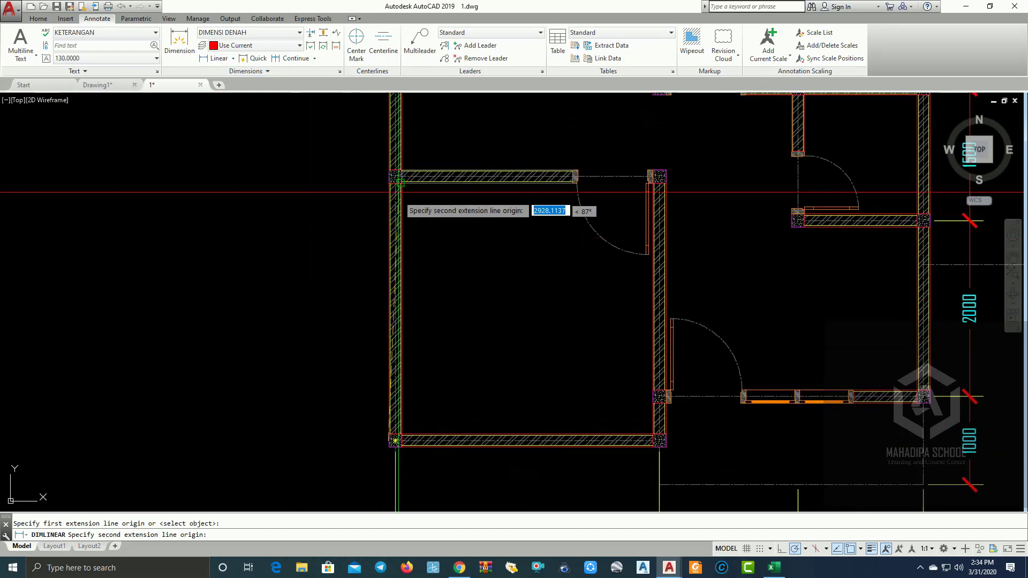
left_click(395, 176)
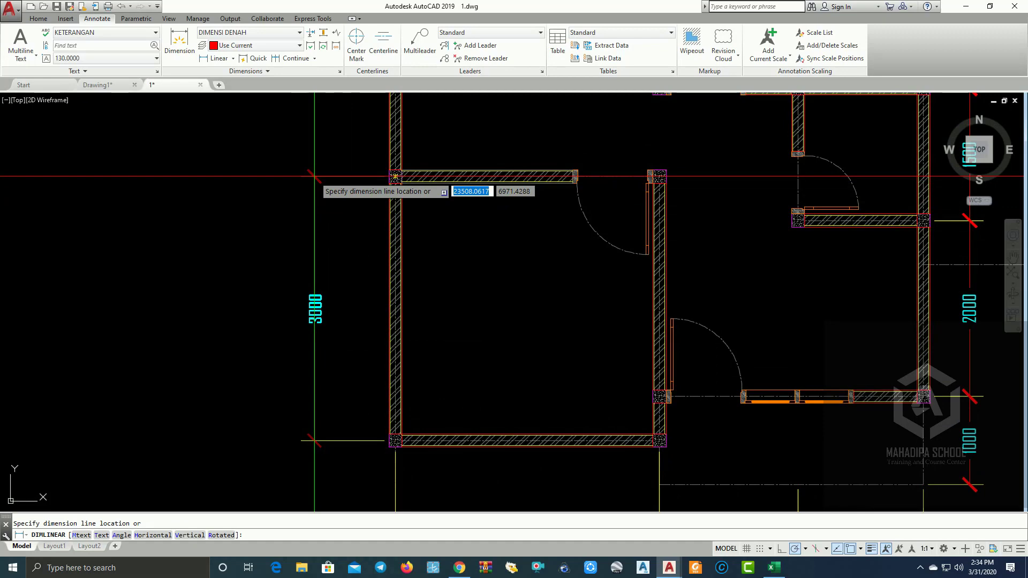
left_click(349, 177)
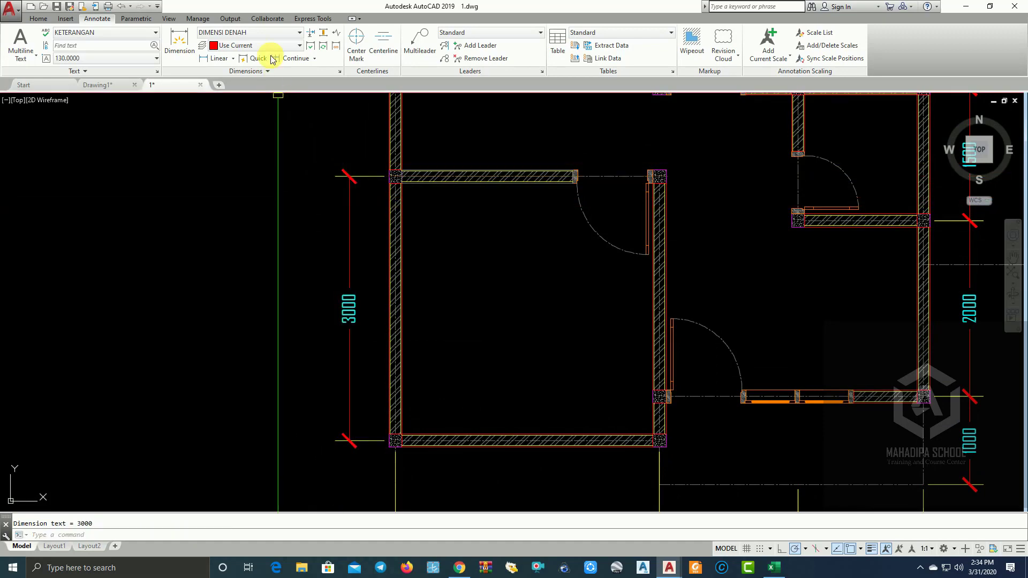
left_click(295, 64)
middle_click_drag(370, 251, 370, 284)
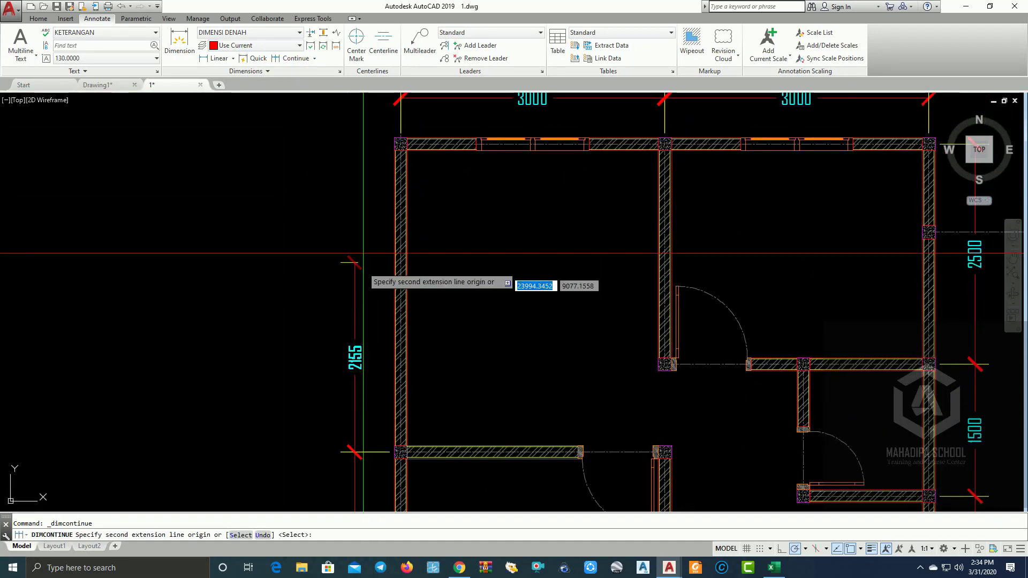
scroll(394, 151, "up", 2)
left_click(394, 148)
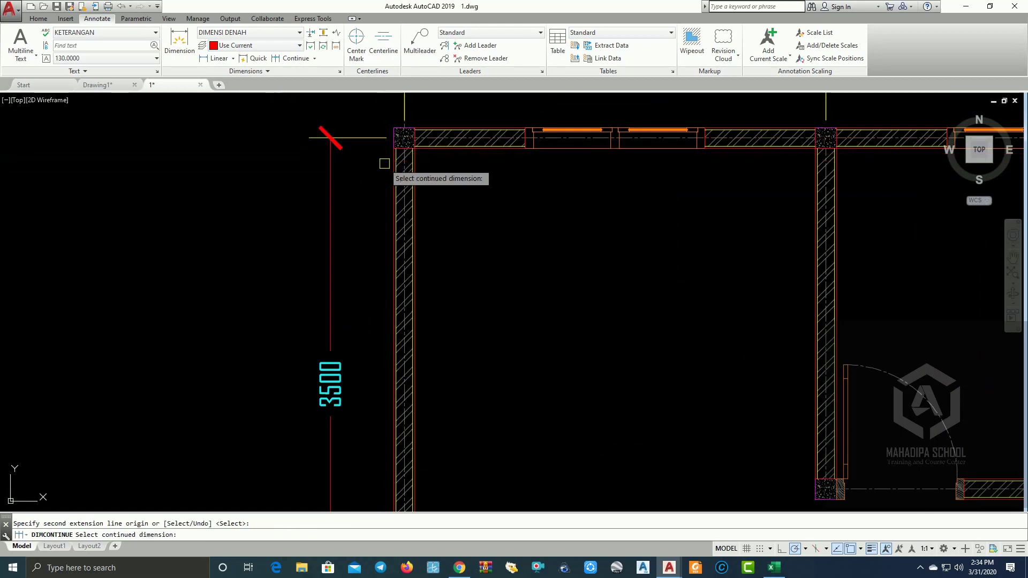
scroll(350, 166, "down", 4)
key("Return")
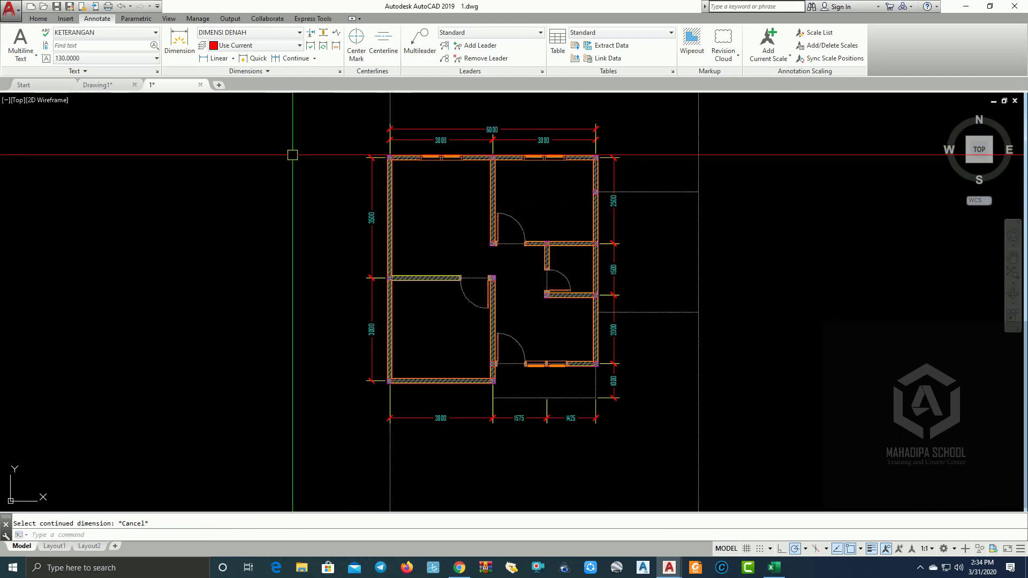
Add an overall 6500 dimension along the left wall, outside the existing chain.
left_click(208, 59)
scroll(397, 158, "up", 2)
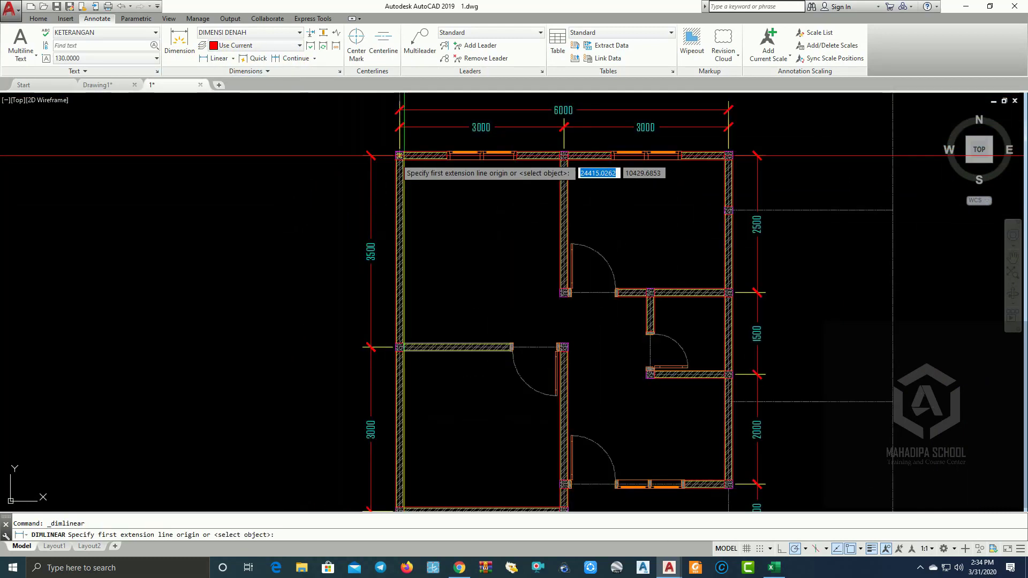
scroll(396, 157, "up", 2)
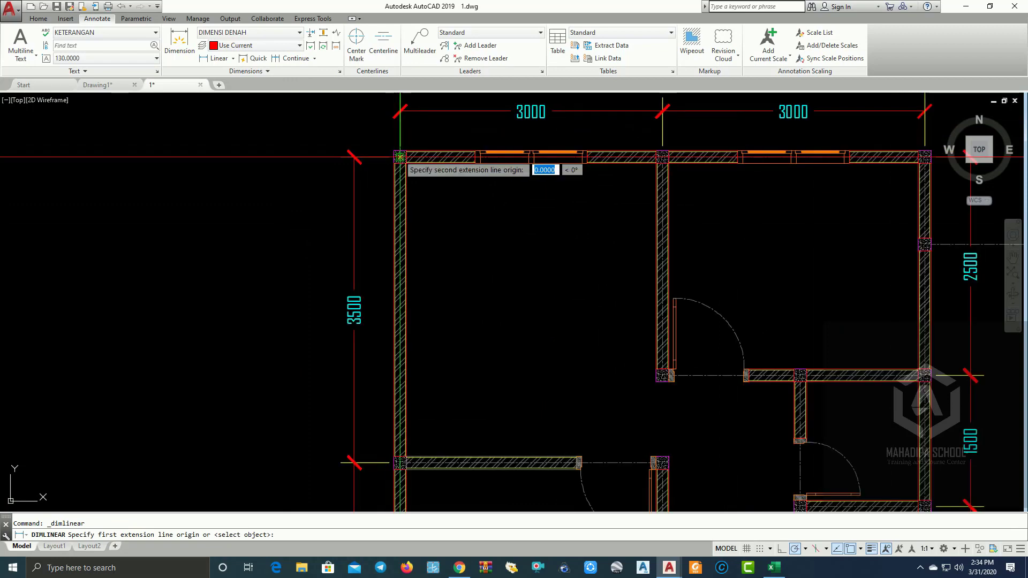
scroll(400, 157, "down", 3)
scroll(388, 381, "up", 3)
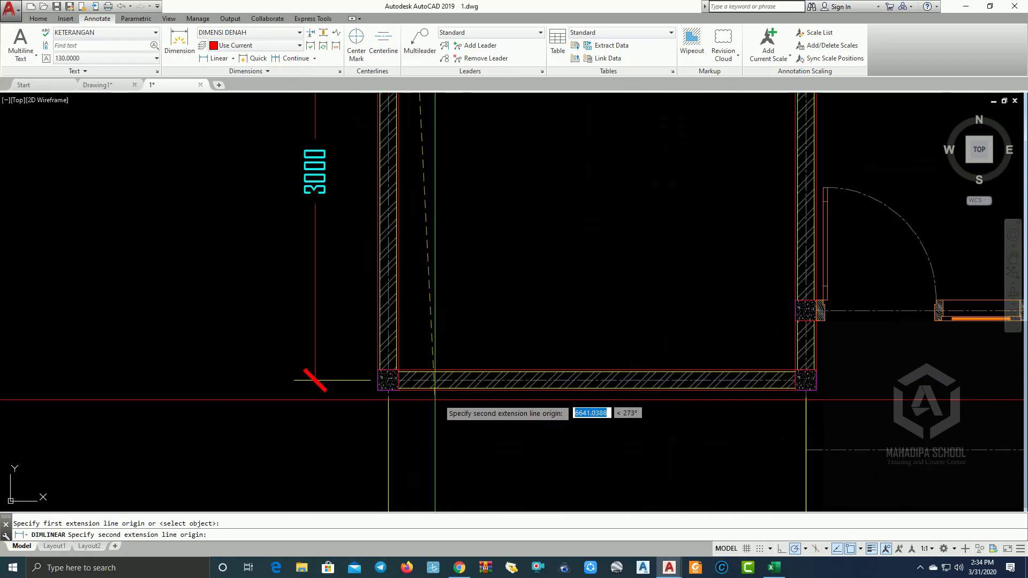
left_click(389, 380)
scroll(321, 300, "down", 3)
scroll(272, 296, "up", 1)
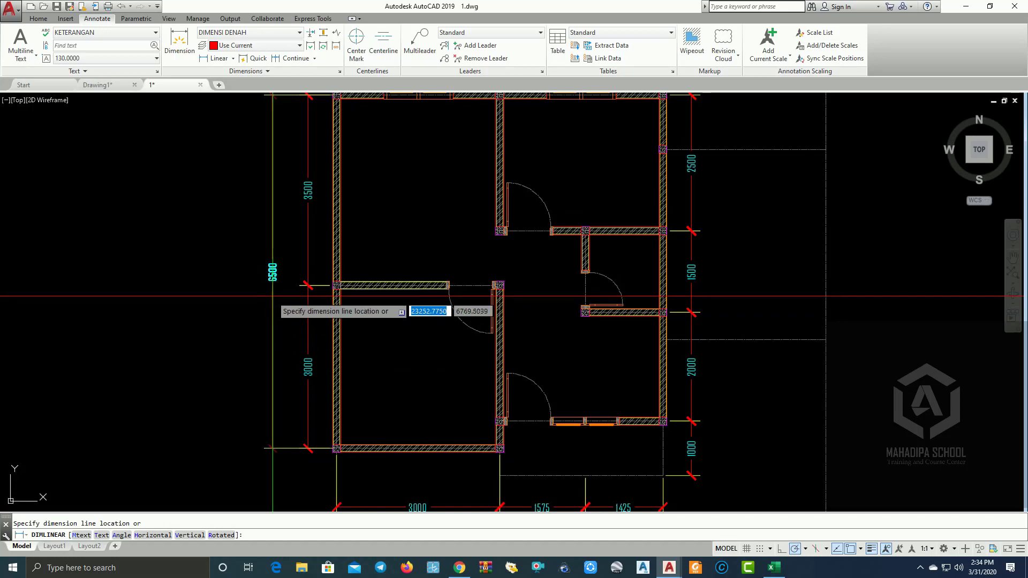
left_click(284, 289)
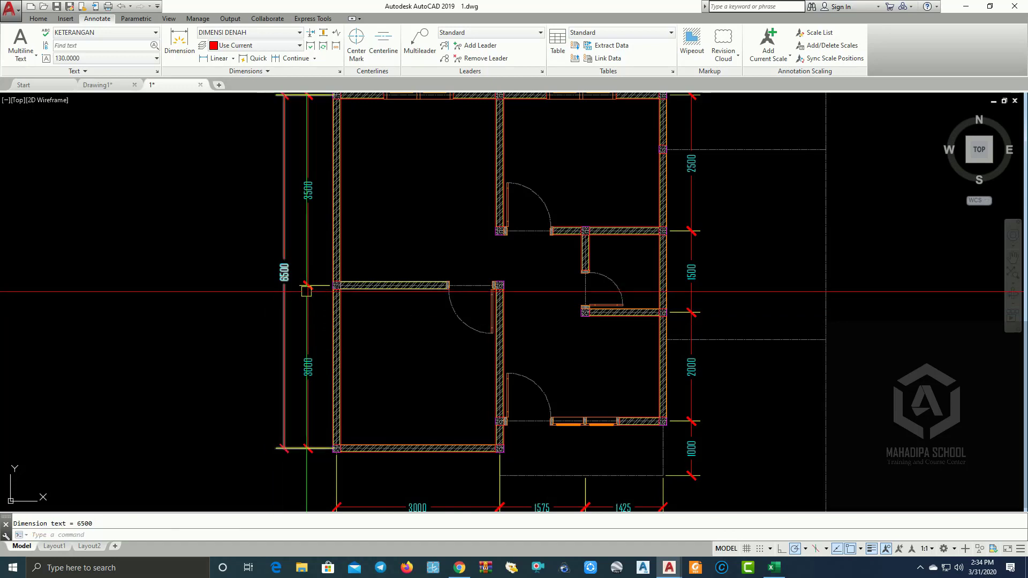
scroll(284, 289, "down", 2)
scroll(531, 342, "up", 2)
scroll(532, 342, "down", 2)
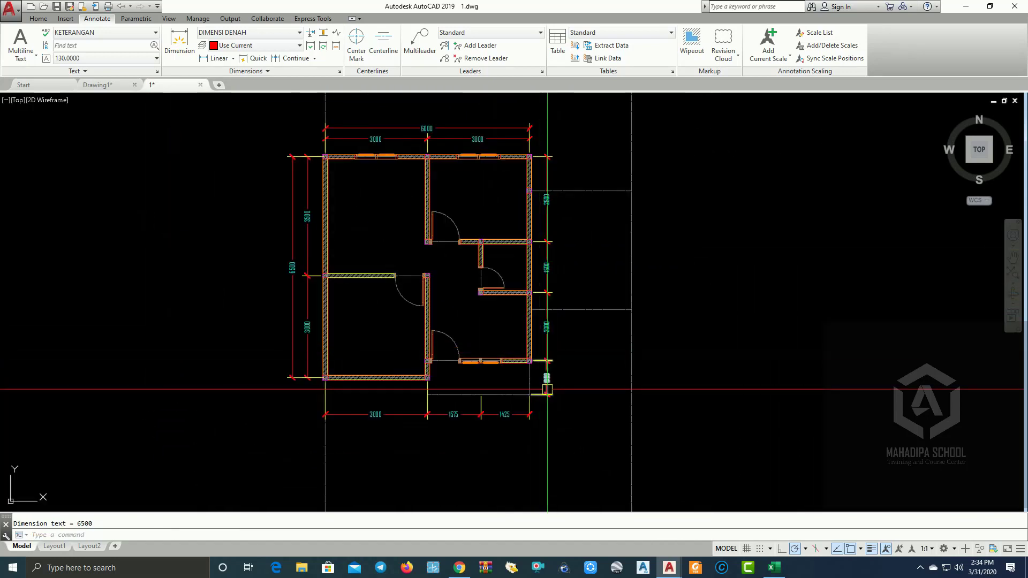
scroll(544, 379, "up", 2)
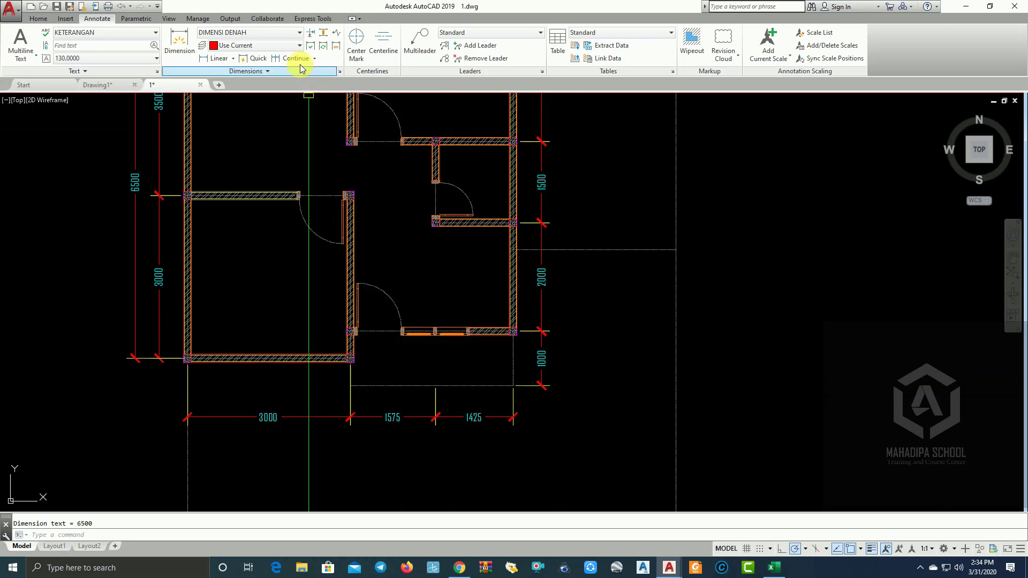
Add a 3000 overall dimension beneath the 1575 and 1425 pair.
left_click(225, 59)
scroll(375, 381, "up", 3)
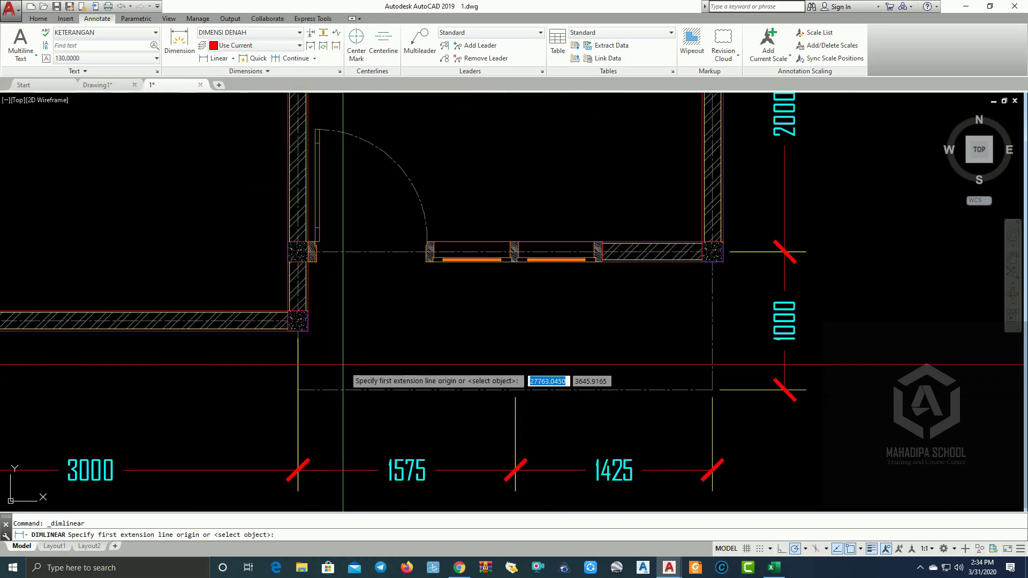
scroll(364, 375, "up", 1)
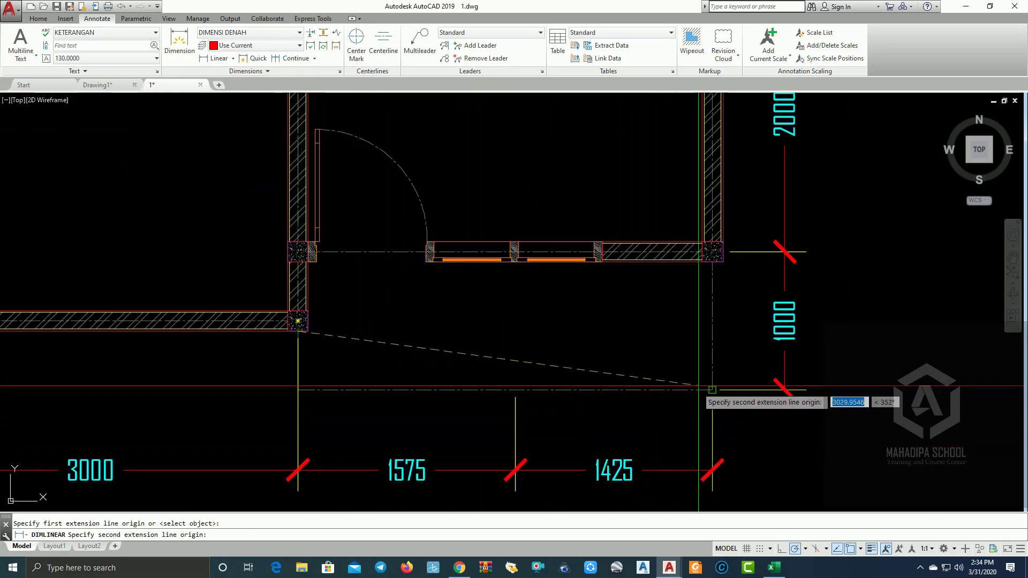
left_click(712, 321)
middle_click_drag(643, 503, 677, 396)
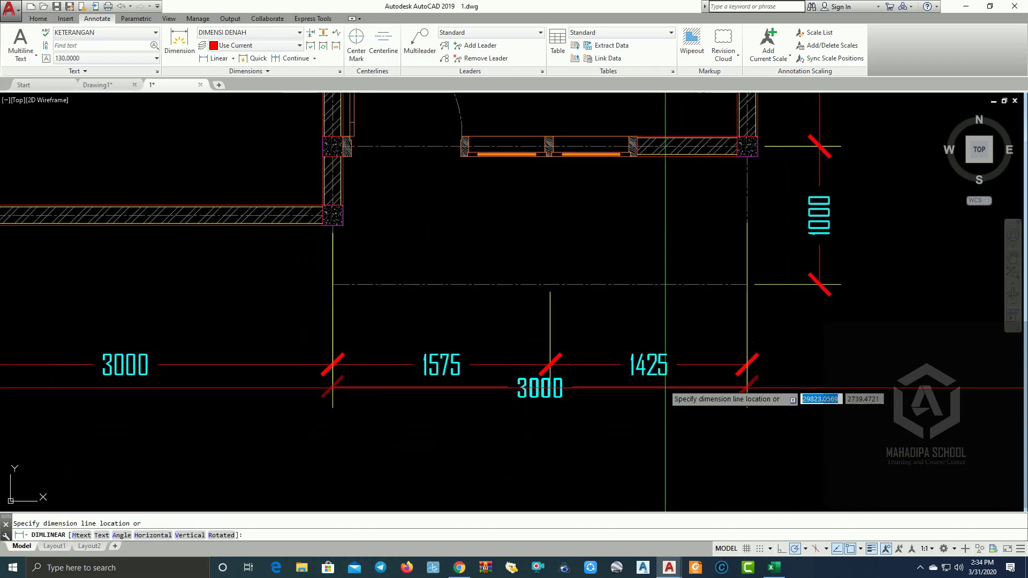
left_click(677, 408)
scroll(723, 428, "down", 4)
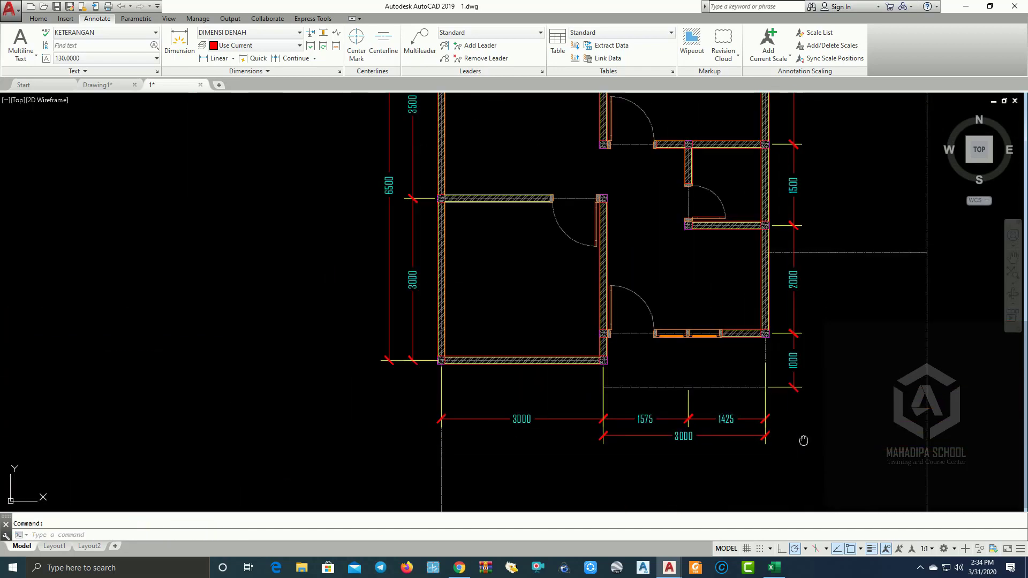
scroll(723, 417, "down", 2)
mouse_move(723, 416)
middle_mouse_down()
mouse_move(698, 398)
mouse_move(665, 413)
mouse_move(555, 343)
middle_mouse_up()
scroll(663, 393, "up", 3)
scroll(663, 393, "down", 5)
scroll(555, 343, "up", 3)
Copy the stair from the other floor plan to beside the new plan.
middle_click_drag(597, 307, 528, 344)
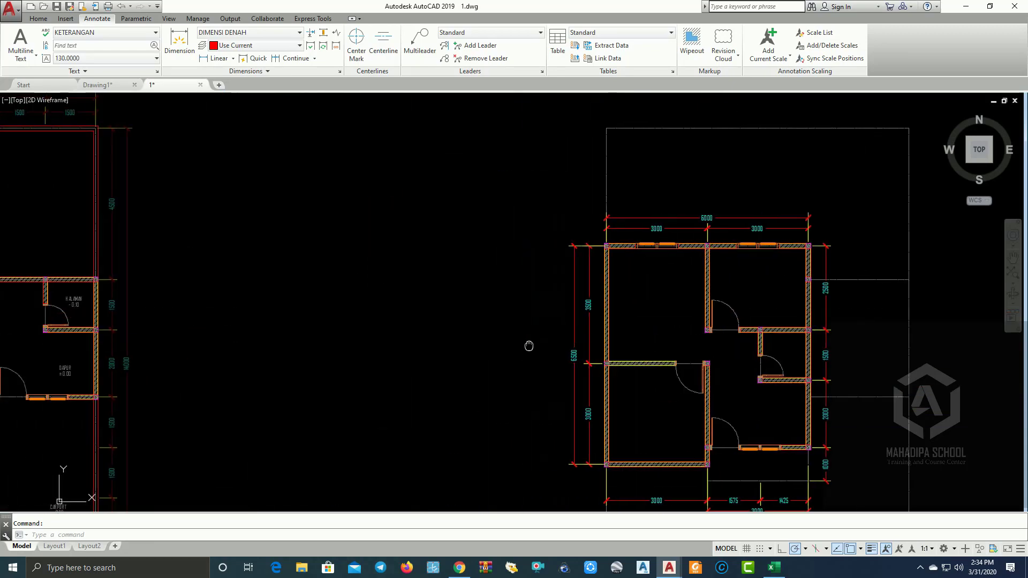
scroll(528, 344, "down", 3)
scroll(146, 295, "up", 3)
left_click(146, 295)
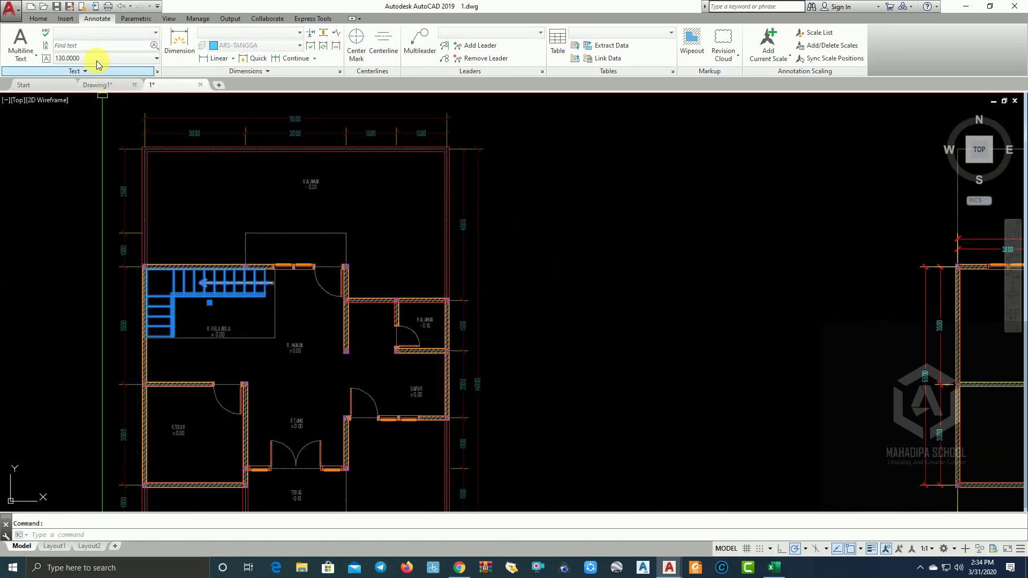
left_click(38, 20)
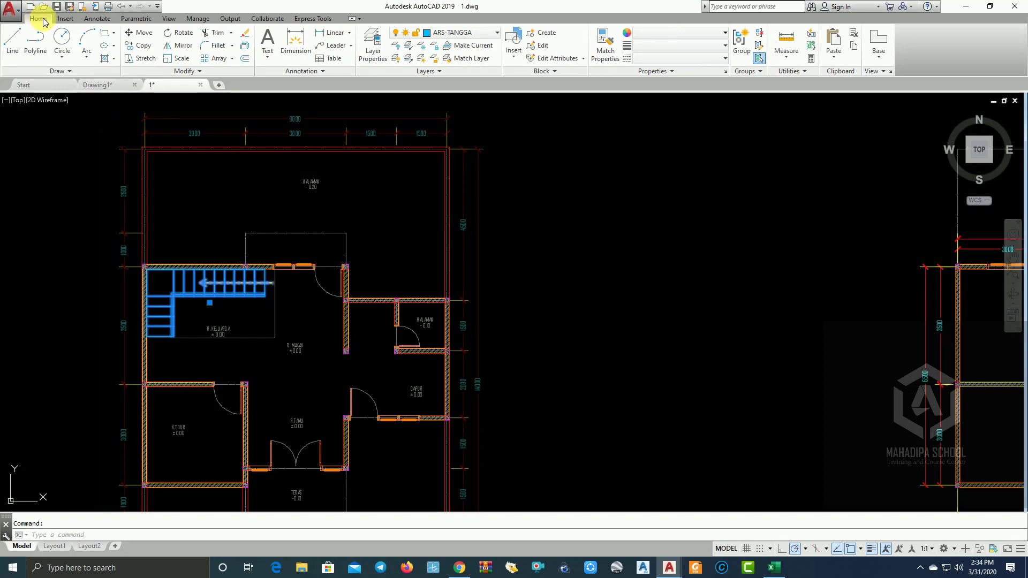
left_click(134, 50)
scroll(177, 298, "up", 2)
scroll(91, 253, "up", 3)
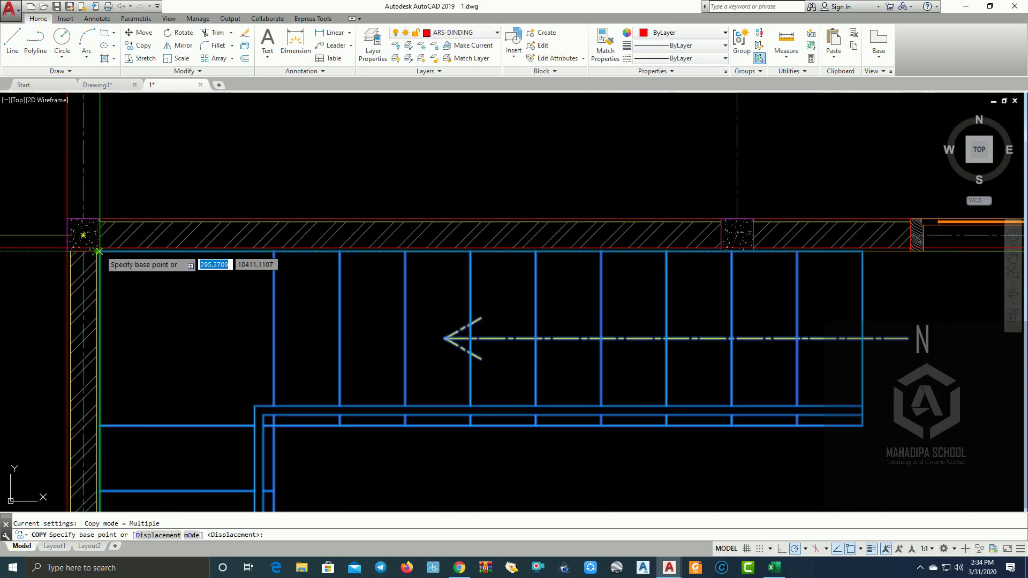
left_click(98, 251)
scroll(375, 300, "down", 5)
scroll(533, 284, "up", 3)
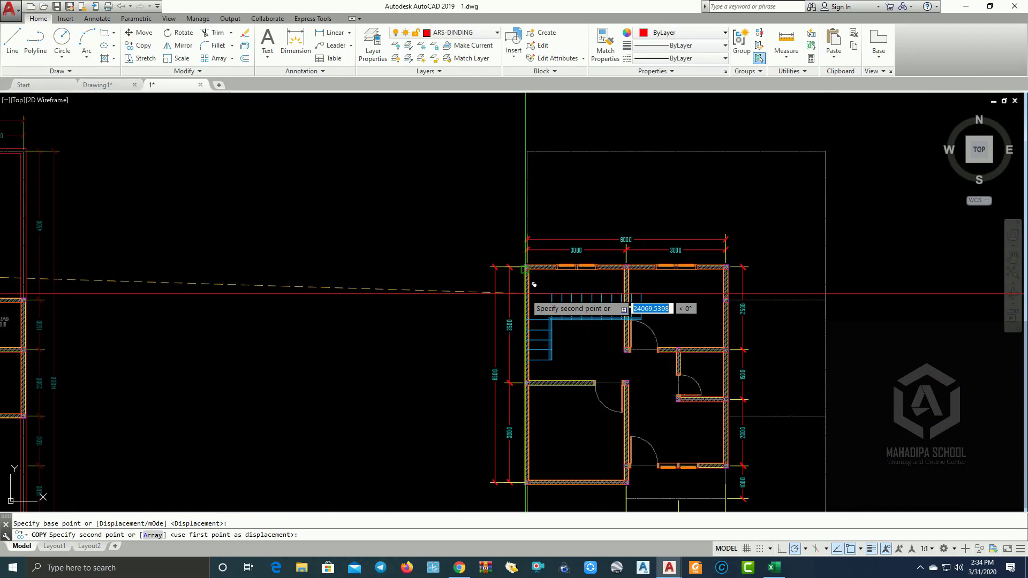
scroll(526, 294, "up", 3)
left_click(419, 286)
key("Escape")
Move the copied stair so its top-left corner meets the inner top-left wall corner.
left_click(433, 303)
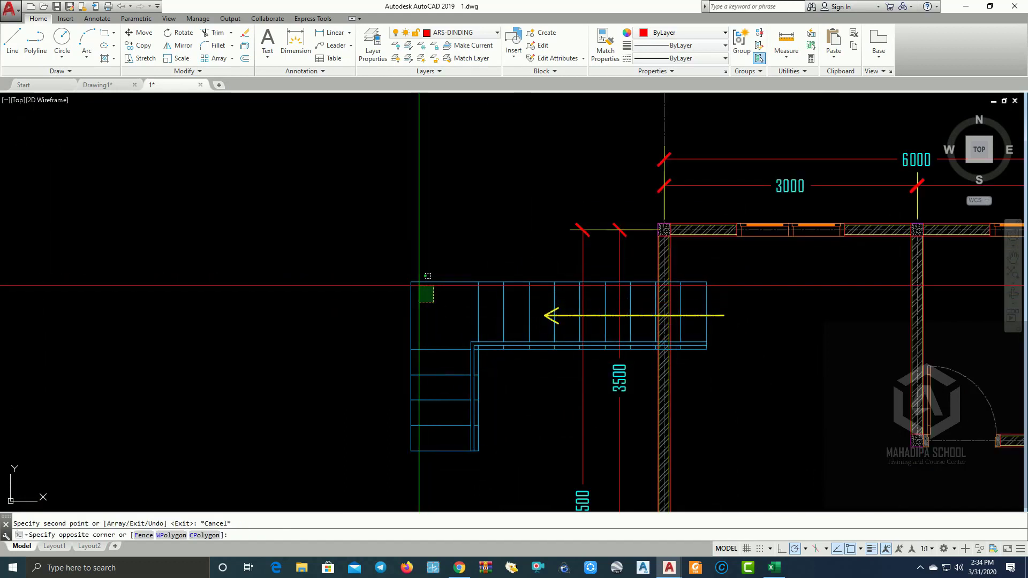
left_click(419, 286)
left_click(142, 34)
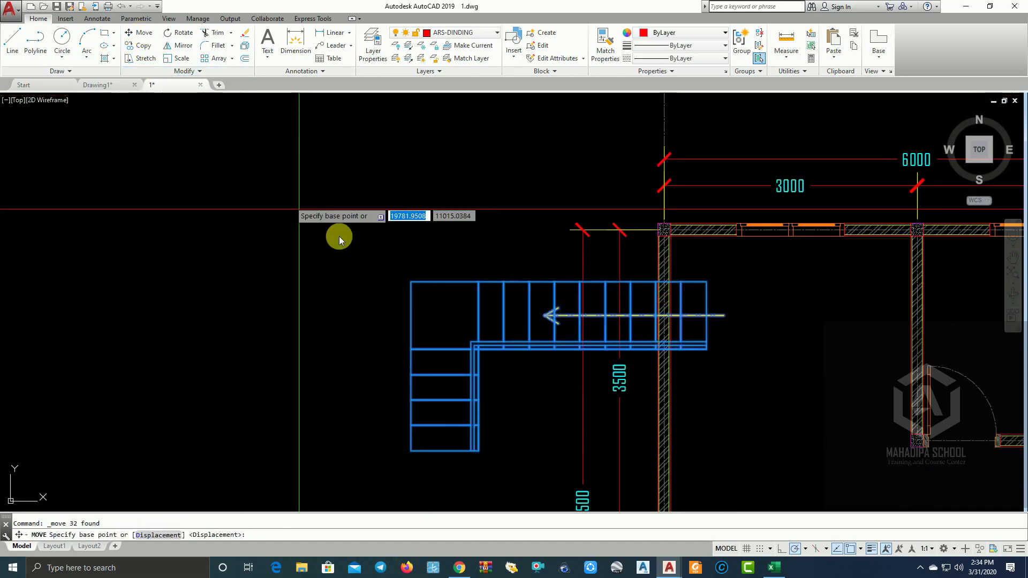
left_click(410, 281)
scroll(690, 248, "up", 4)
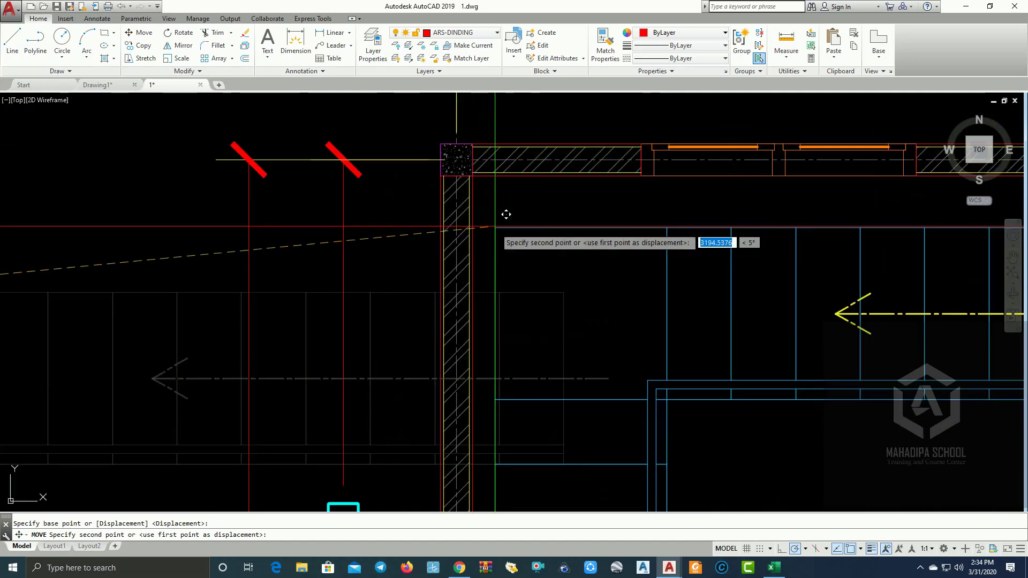
left_click(477, 172)
scroll(589, 295, "down", 4)
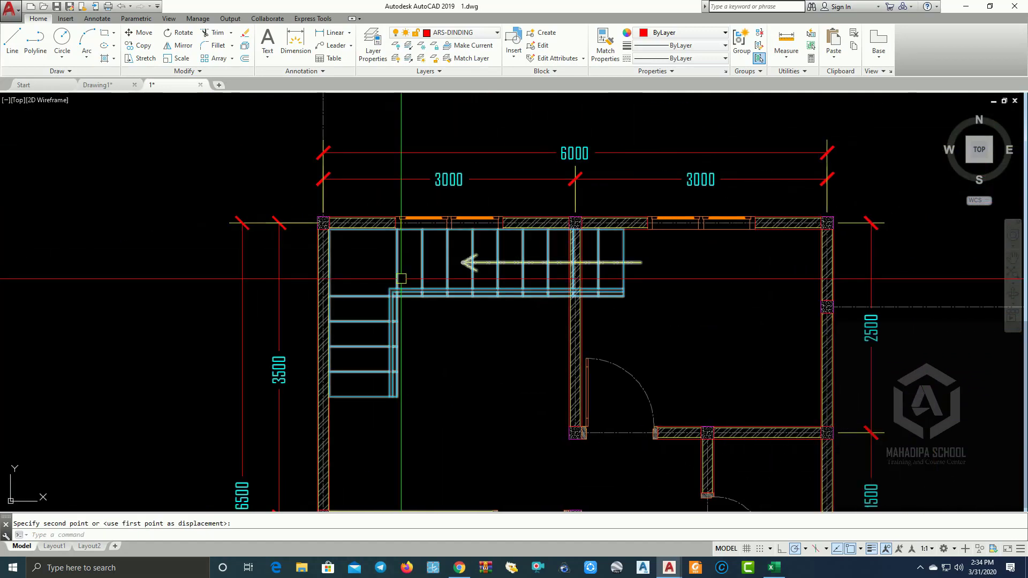
scroll(600, 287, "up", 4)
type("XL")
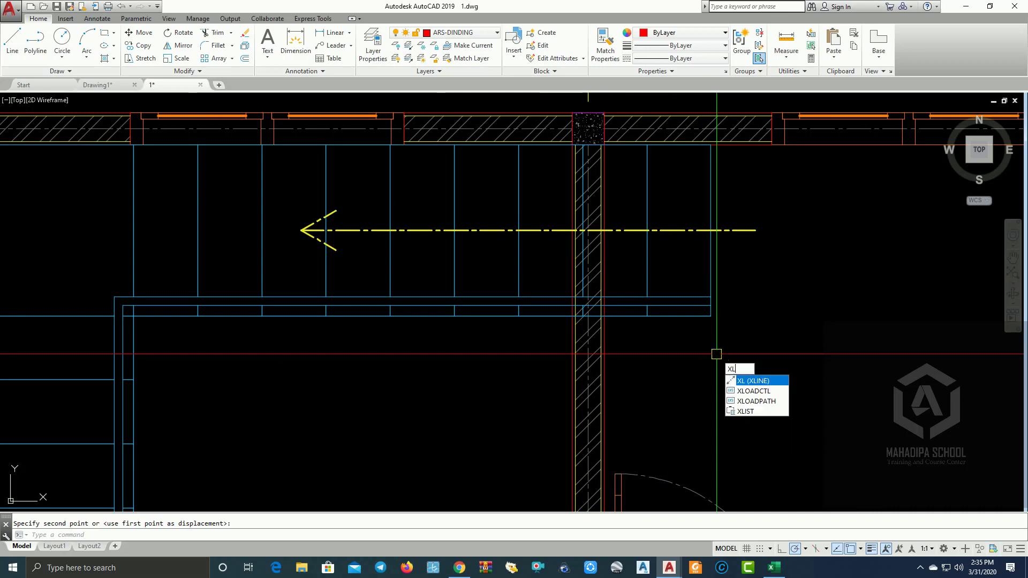
Start and cancel the XLINE construction-line command without drawing a line.
key("Return")
type("v")
key("Return")
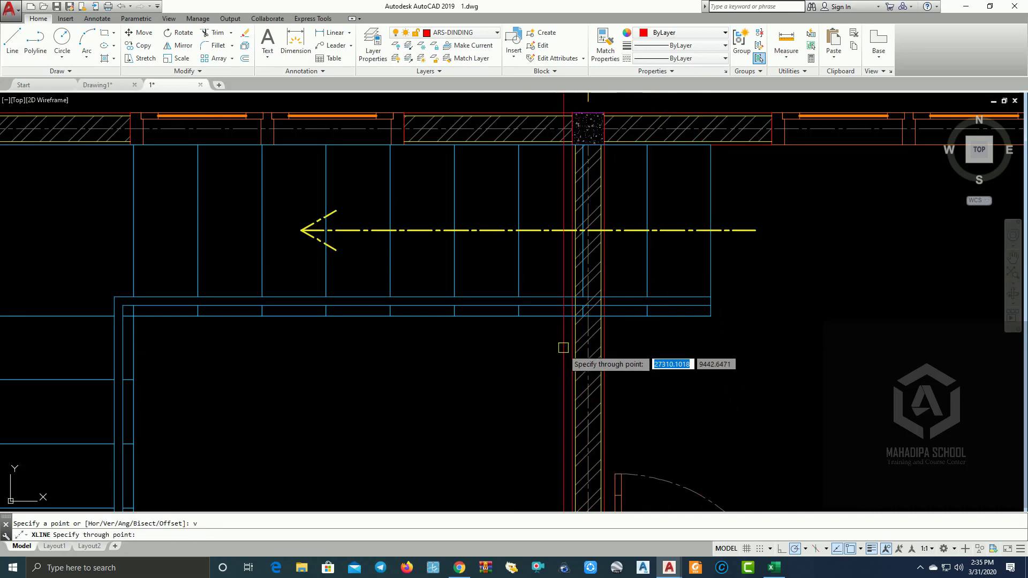
middle_click_drag(549, 300, 549, 301)
scroll(550, 301, "up", 2)
key("Escape")
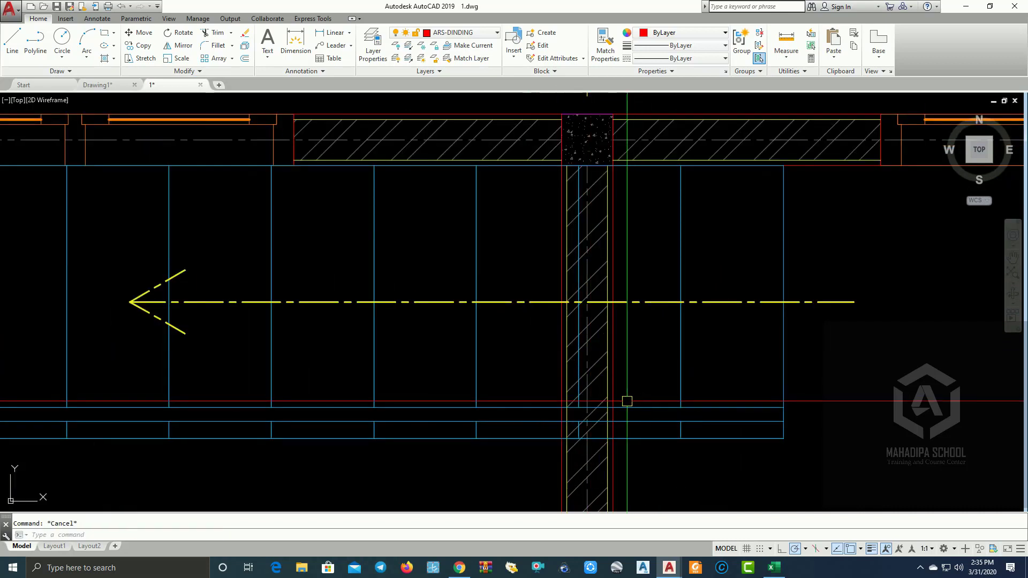
type("xl")
key("Return")
key("Return")
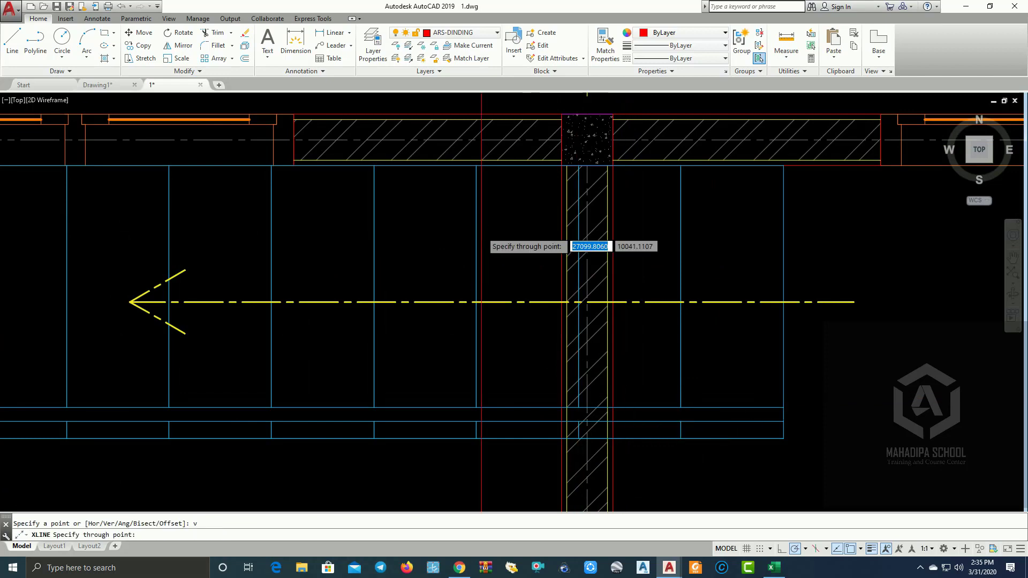
scroll(489, 233, "down", 4)
scroll(576, 221, "up", 4)
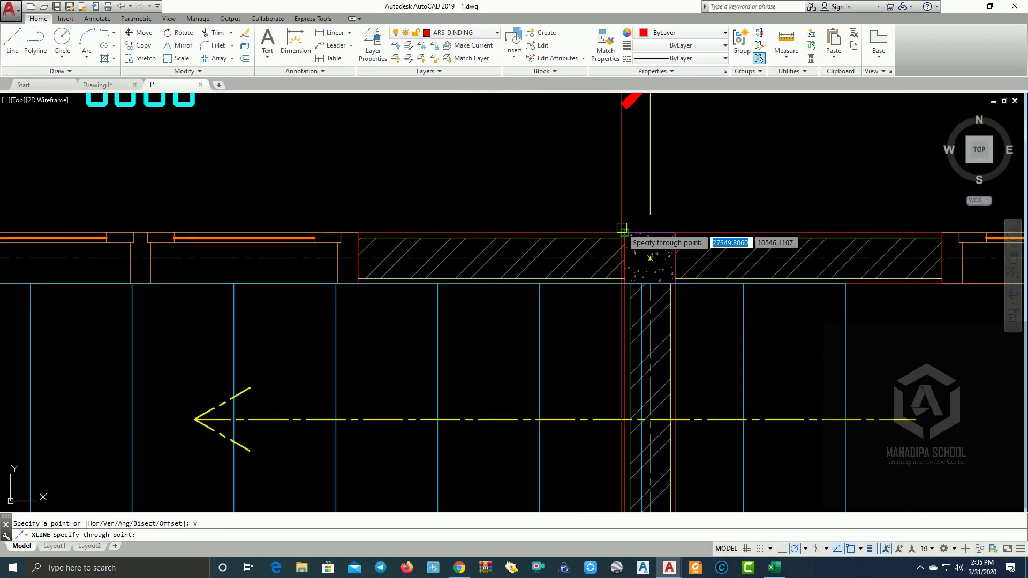
scroll(556, 226, "down", 4)
key("Escape")
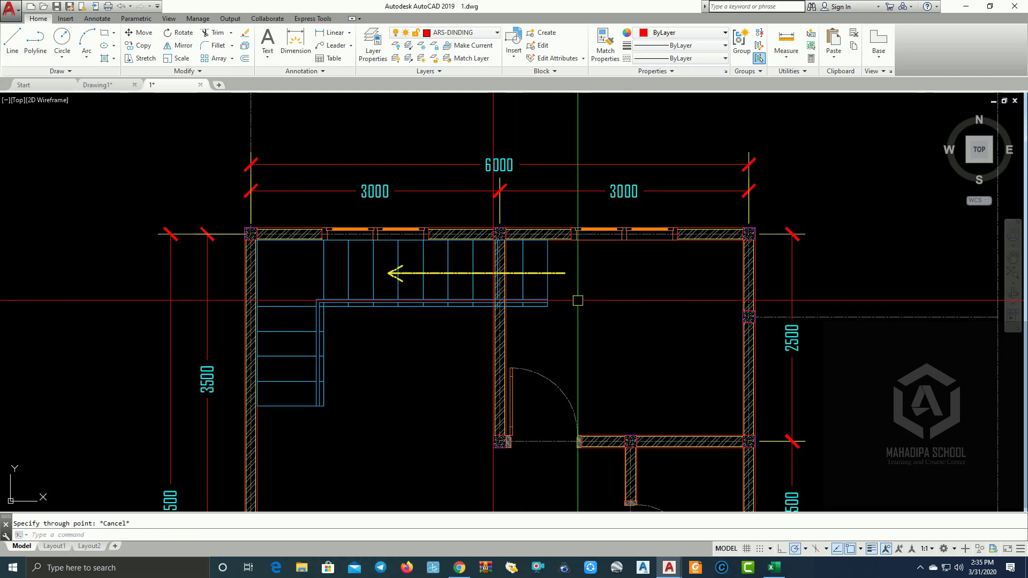
type("TR")
Trim the stair's yellow arrow line so it ends at the central wall.
key("Return")
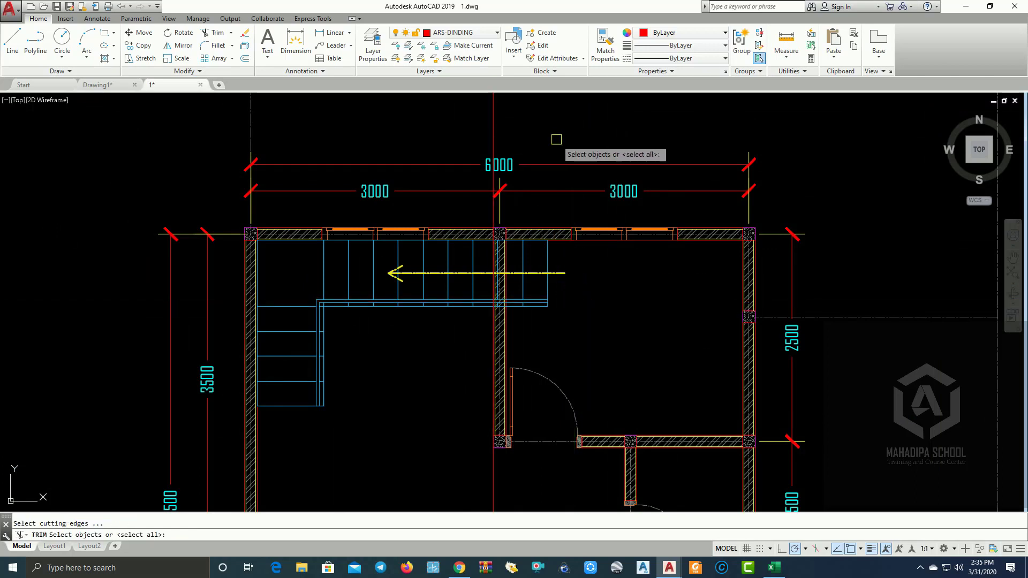
key("Escape")
key("Return")
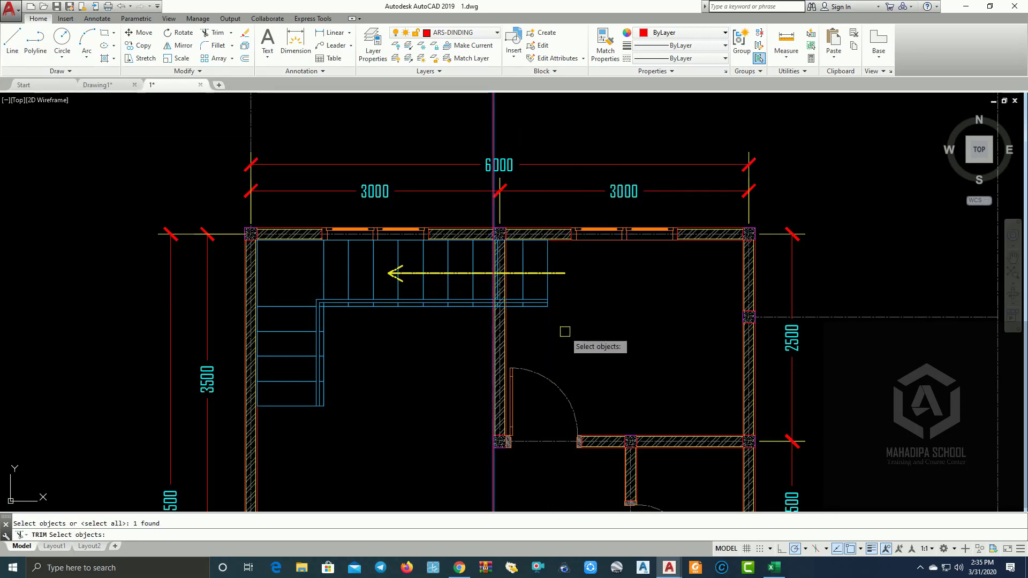
left_click(542, 301)
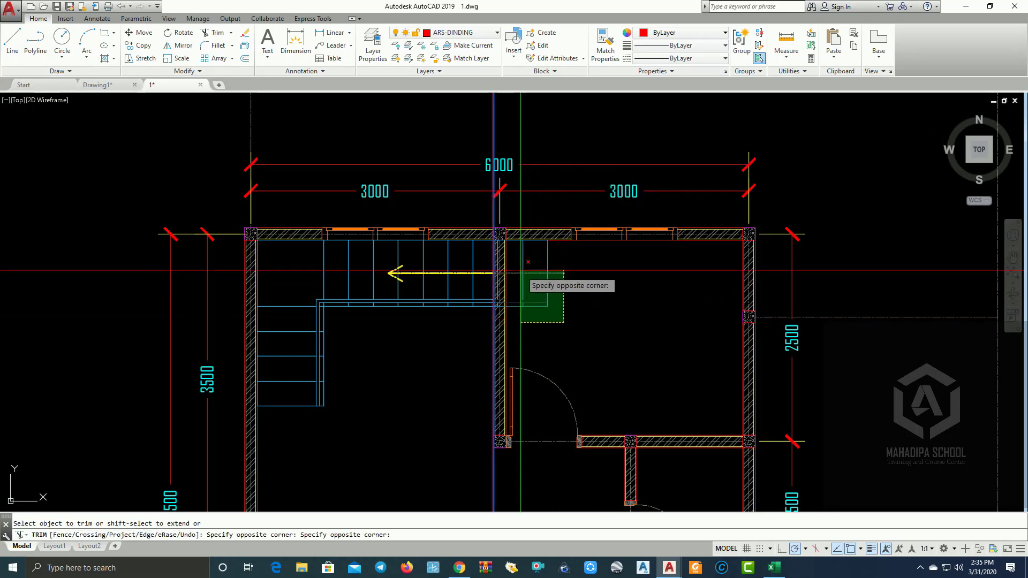
left_click(516, 265)
scroll(515, 256, "up", 5)
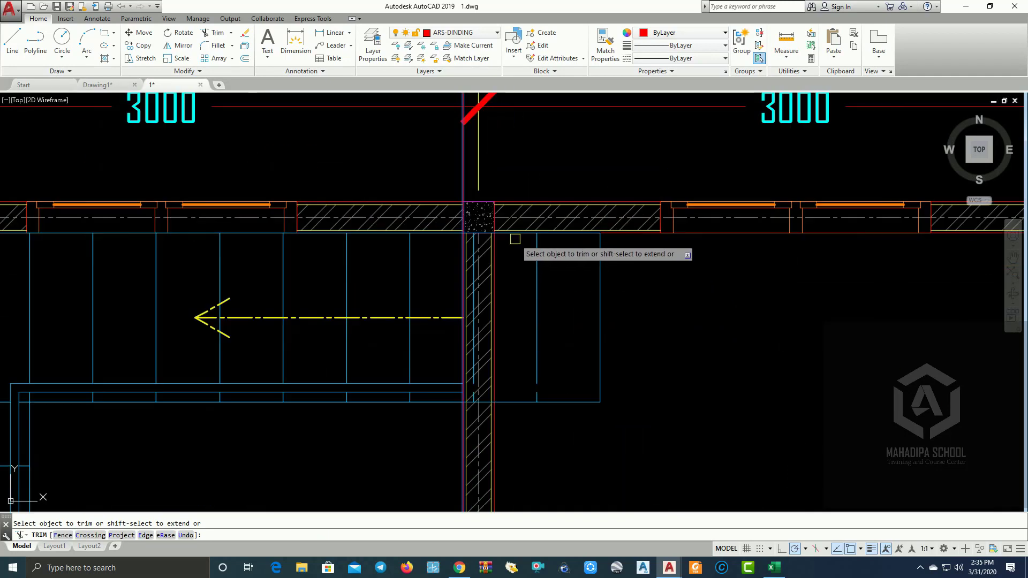
scroll(519, 253, "up", 5)
scroll(491, 224, "up", 4)
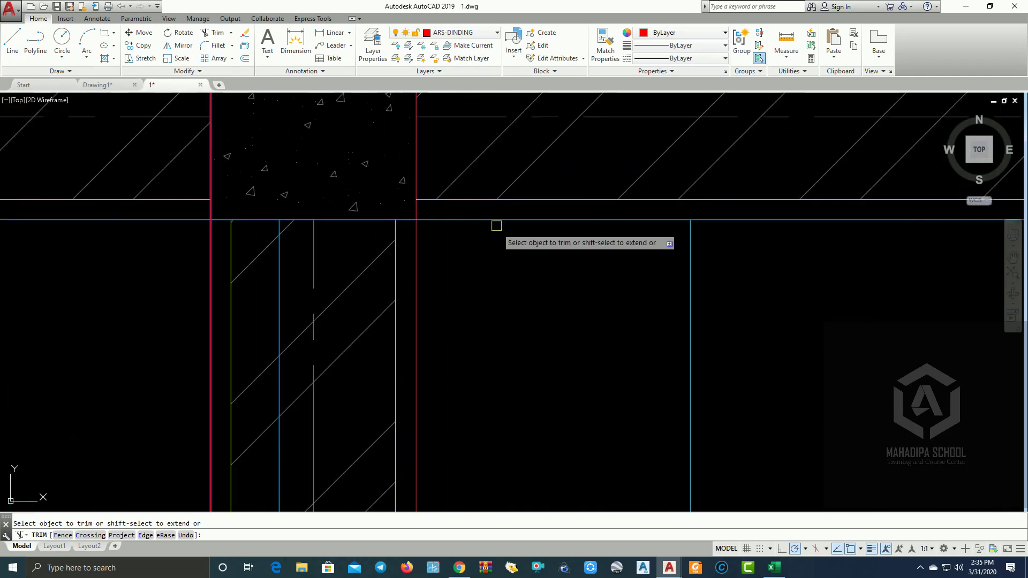
scroll(466, 261, "down", 5)
scroll(645, 454, "up", 3)
Trim the remaining stair lines that run past the wall.
left_click(664, 506)
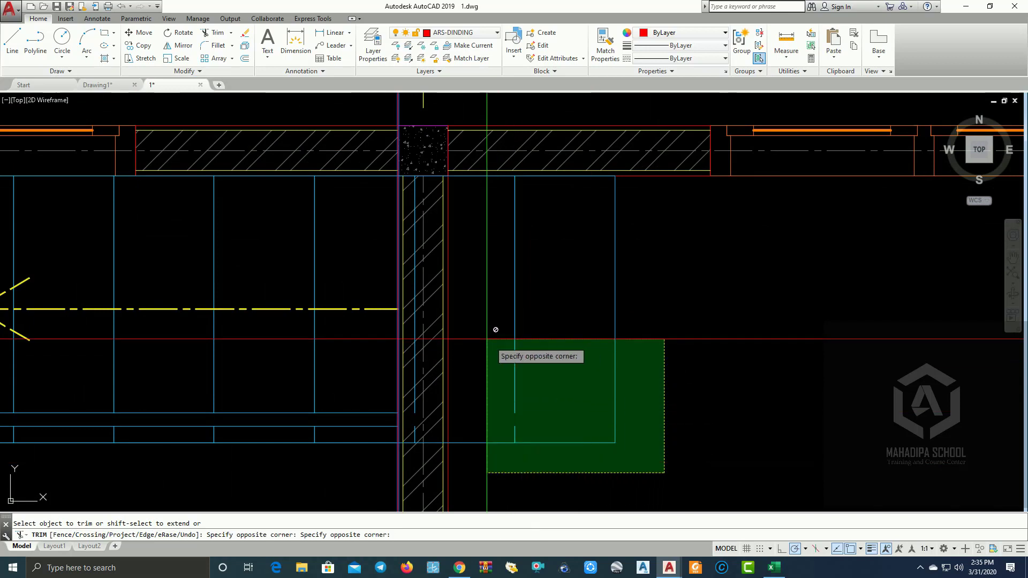
left_click(490, 343)
scroll(437, 446, "up", 5)
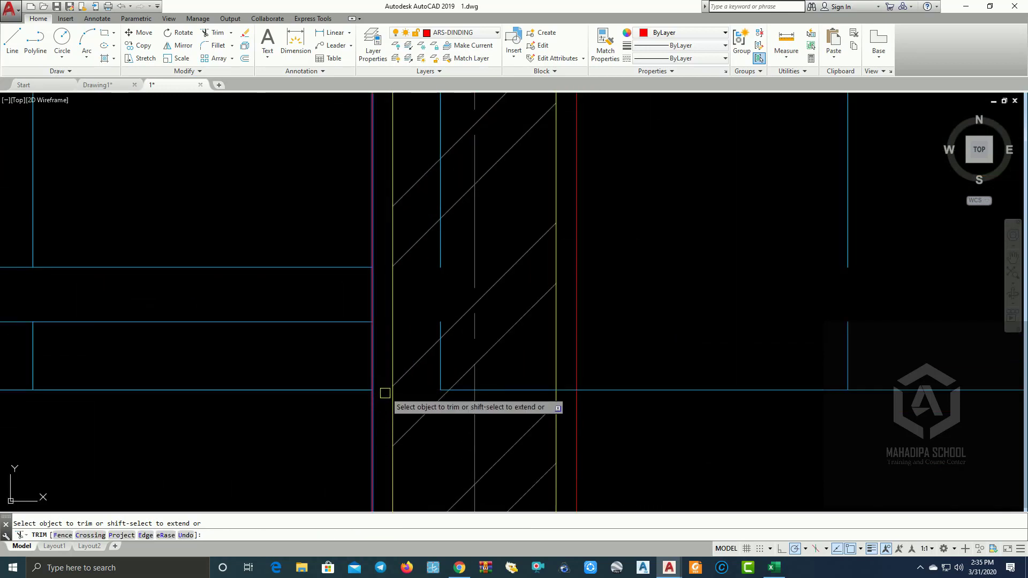
scroll(385, 393, "down", 4)
scroll(372, 337, "up", 2)
scroll(374, 409, "up", 2)
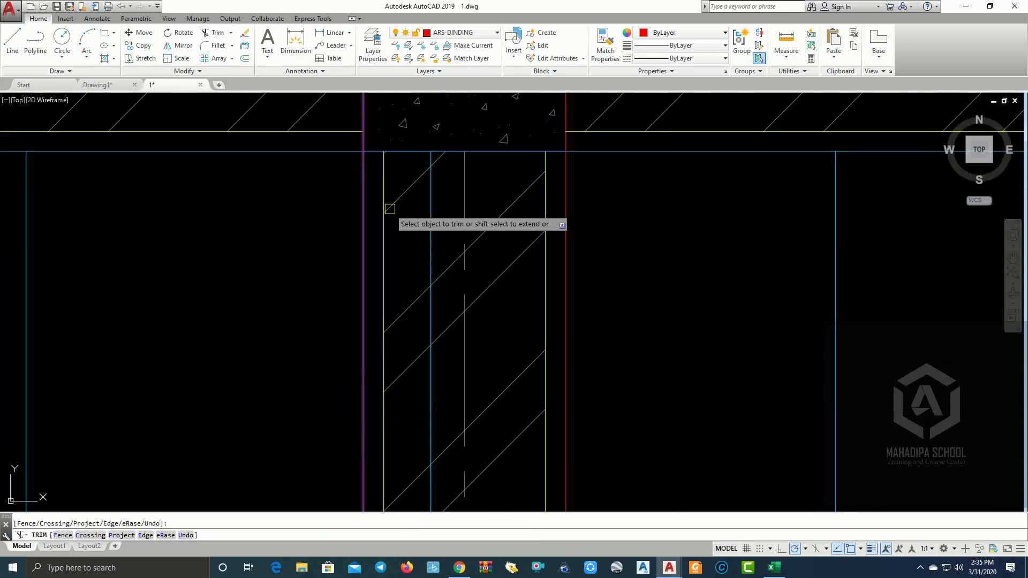
scroll(611, 292, "down", 4)
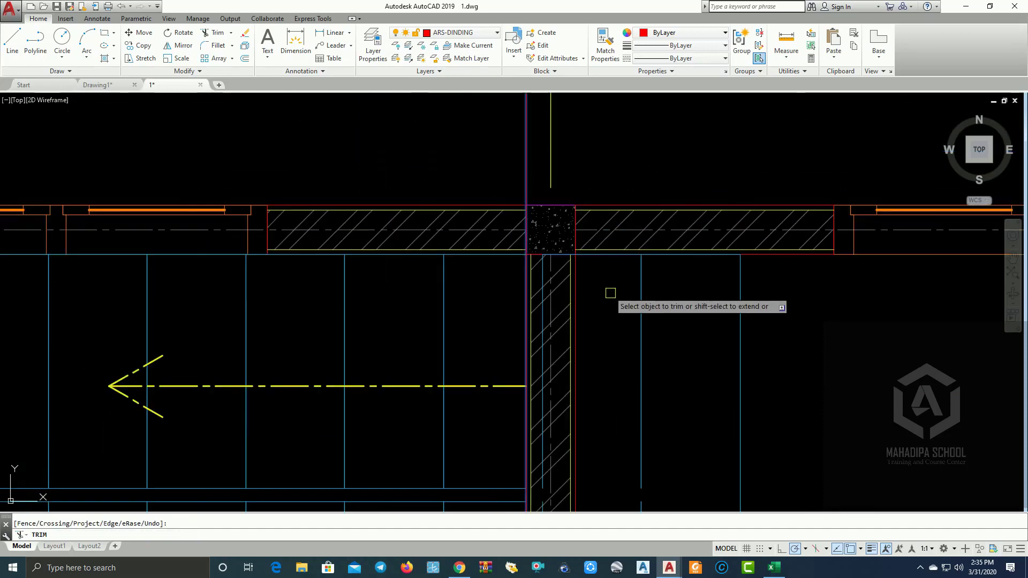
scroll(653, 305, "down", 2)
key("Escape")
scroll(684, 334, "up", 3)
Ungroup the stair and delete the three lines beyond the central wall.
left_click(670, 320)
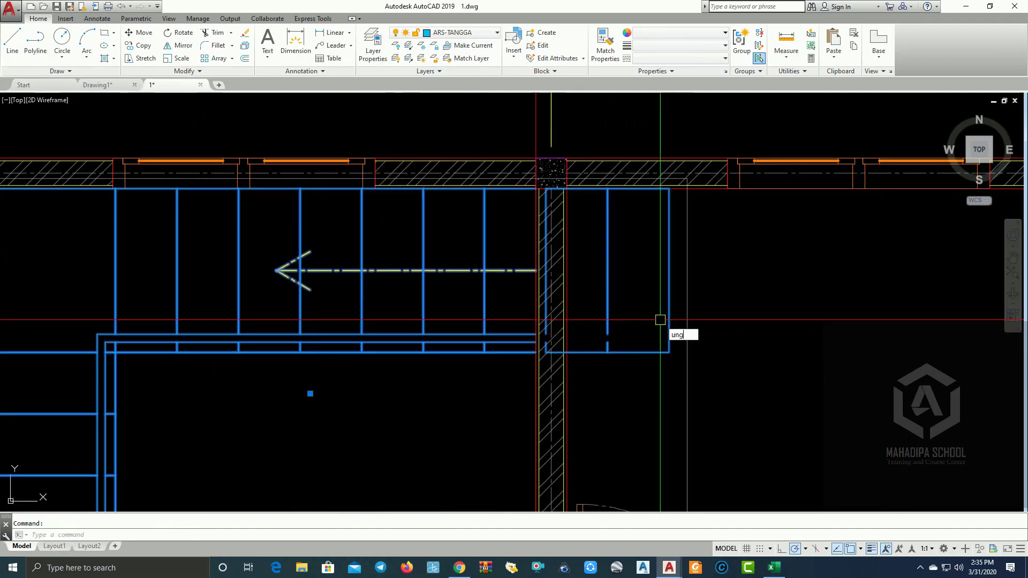
key("Return")
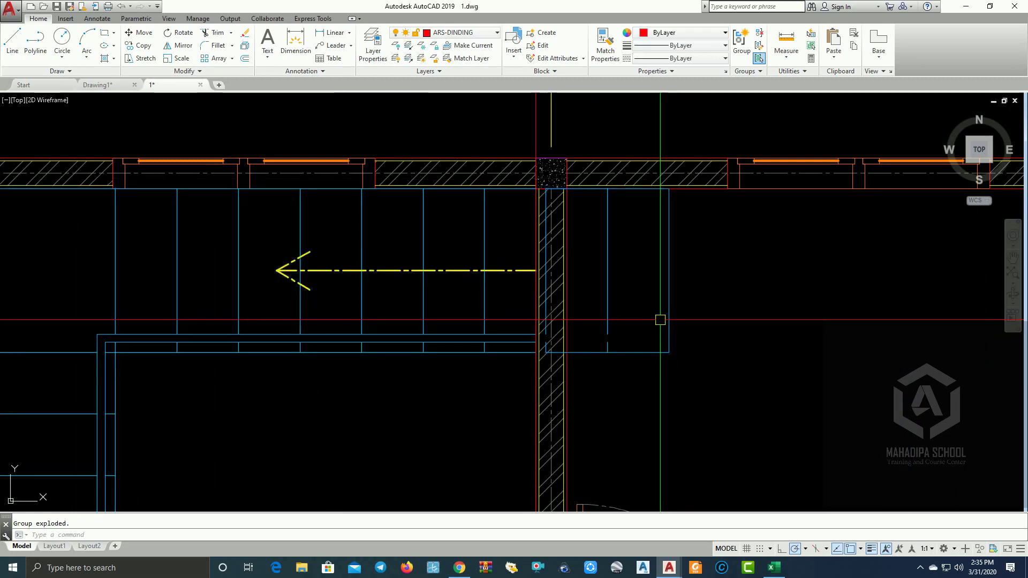
left_click(688, 384)
left_click(584, 278)
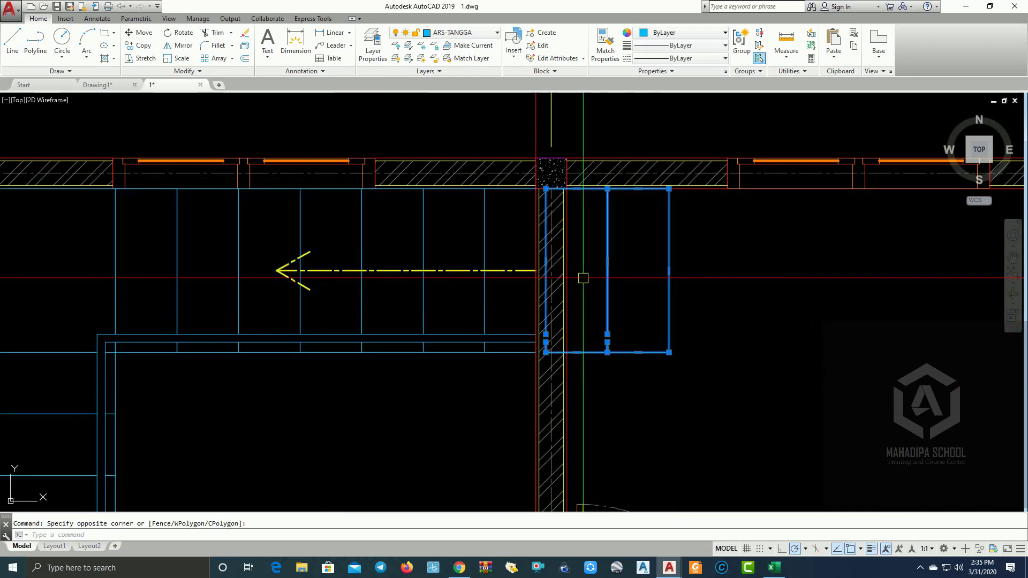
left_click(702, 342)
key("Delete")
scroll(702, 342, "down", 2)
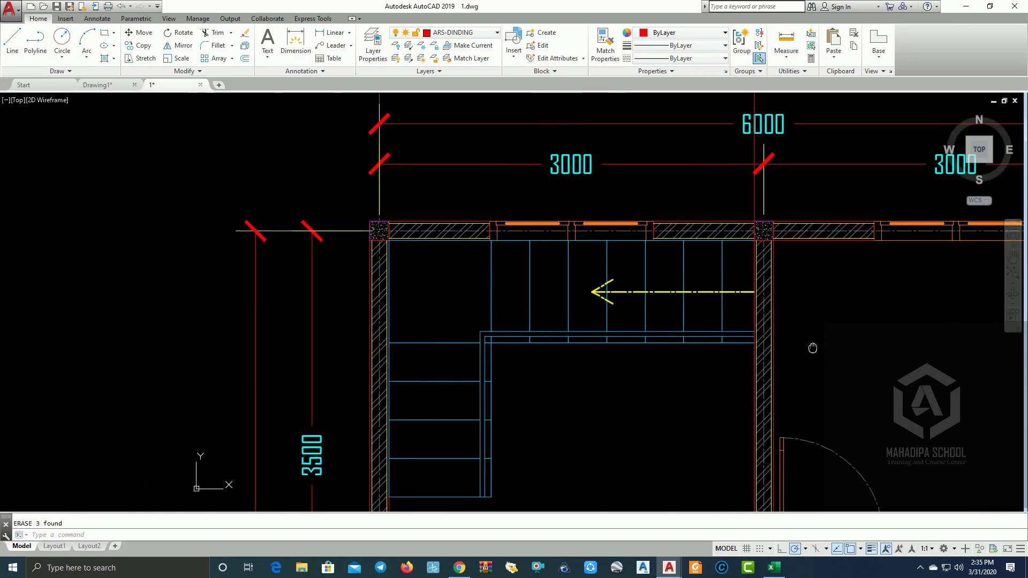
middle_click_drag(714, 419, 686, 339)
scroll(687, 339, "down", 2)
Regroup the remaining stair lines into a single group.
left_click(687, 387)
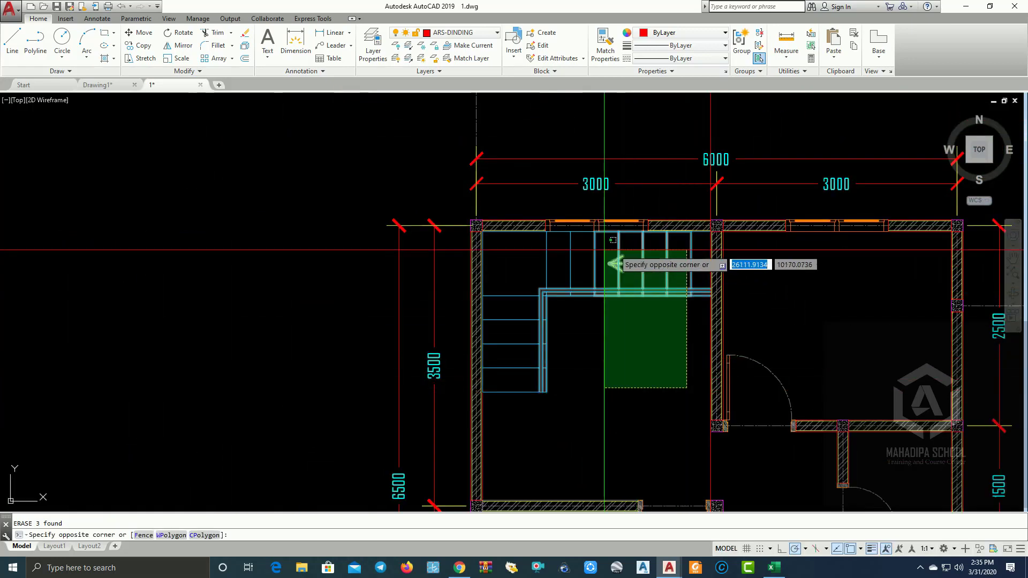
left_click(511, 271)
scroll(654, 257, "up", 3)
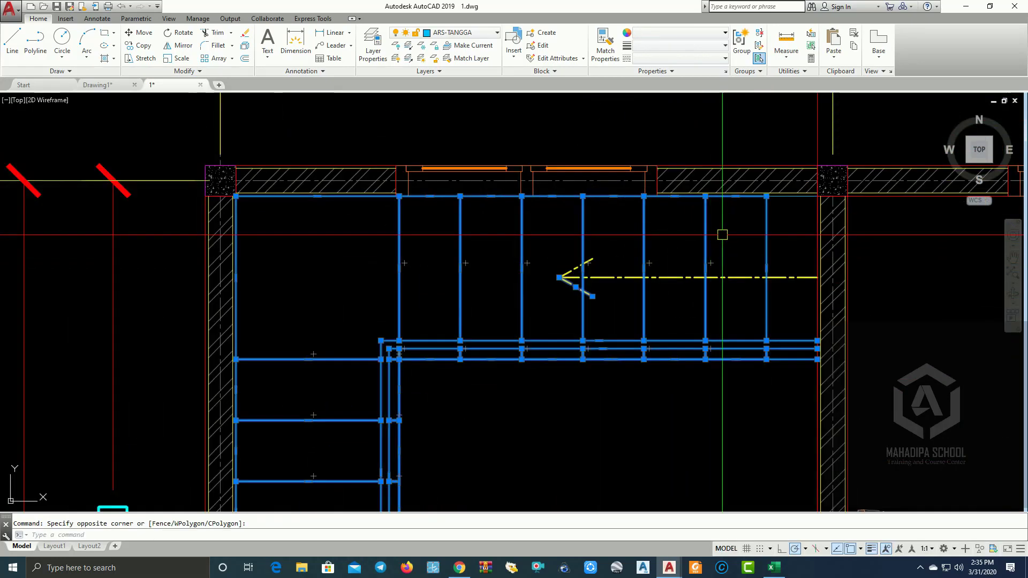
scroll(715, 369, "down", 3)
left_click(757, 348)
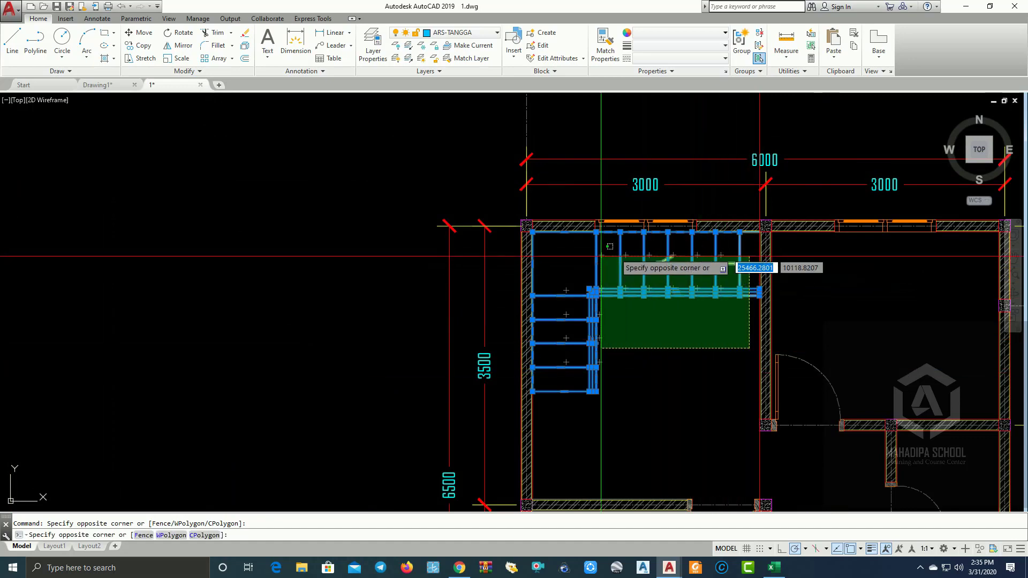
left_click(566, 291)
key("Return")
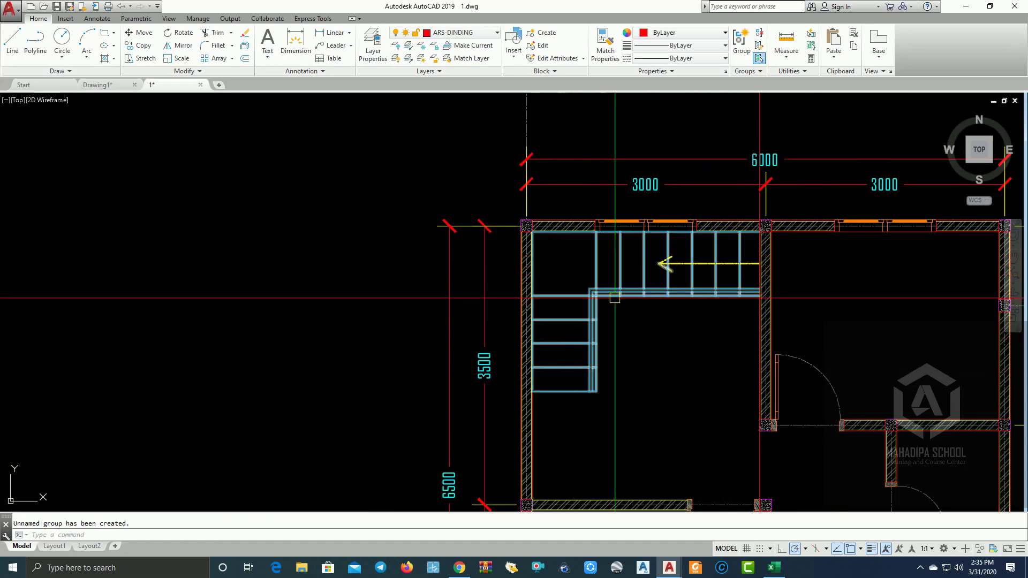
key("Escape")
scroll(553, 264, "down", 5)
scroll(553, 263, "up", 3)
Erase the leftover vertical construction line from the plan.
middle_click_drag(552, 263, 534, 336)
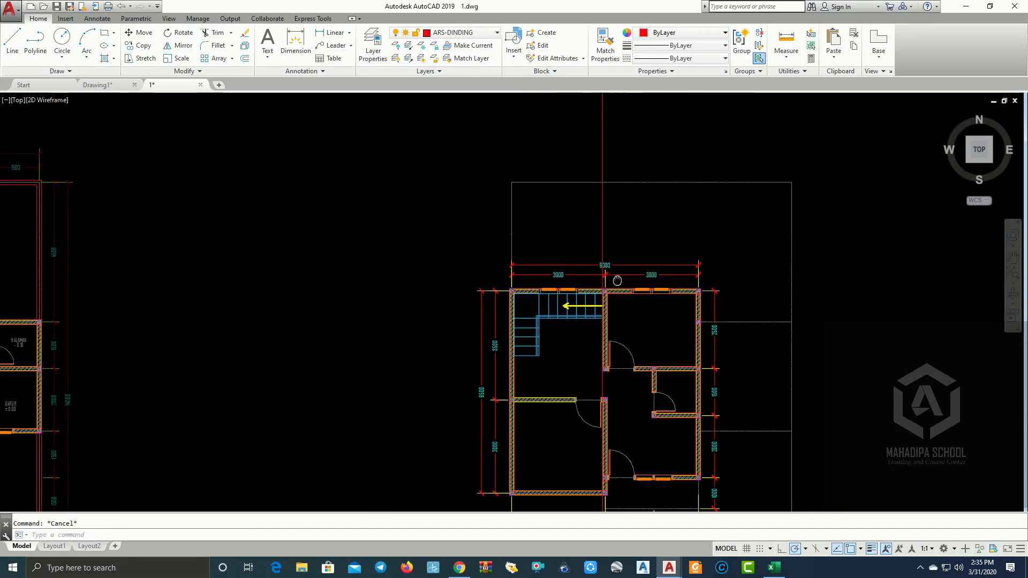
left_click(570, 206)
type("e")
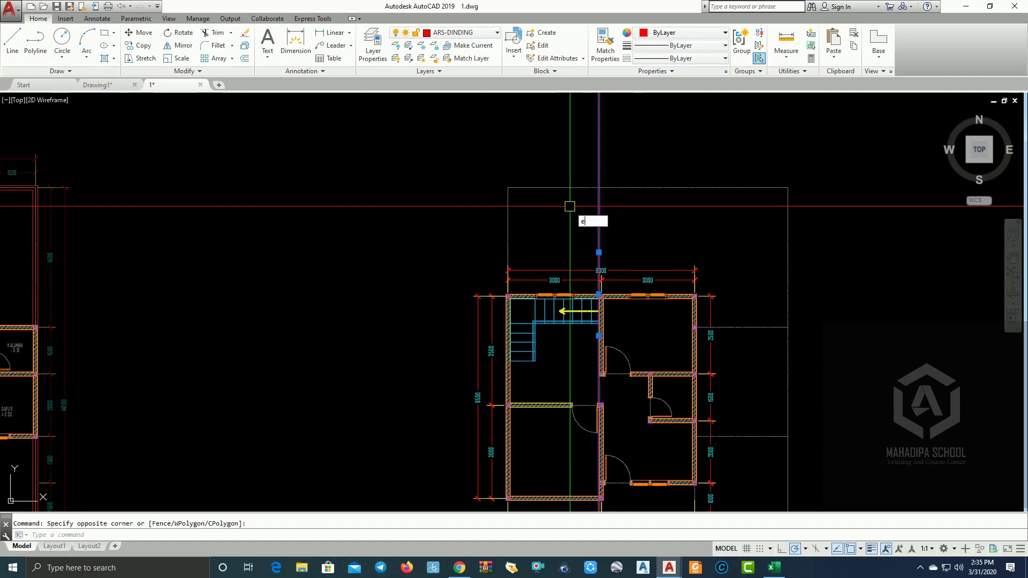
key("Return")
scroll(570, 206, "down", 3)
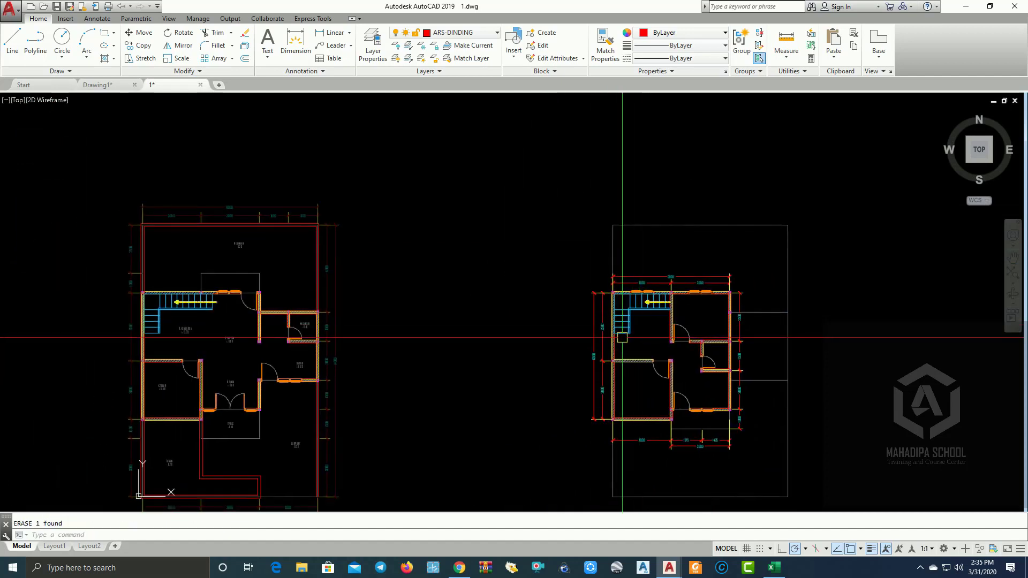
scroll(622, 338, "up", 4)
scroll(620, 337, "up", 5)
scroll(598, 333, "up", 3)
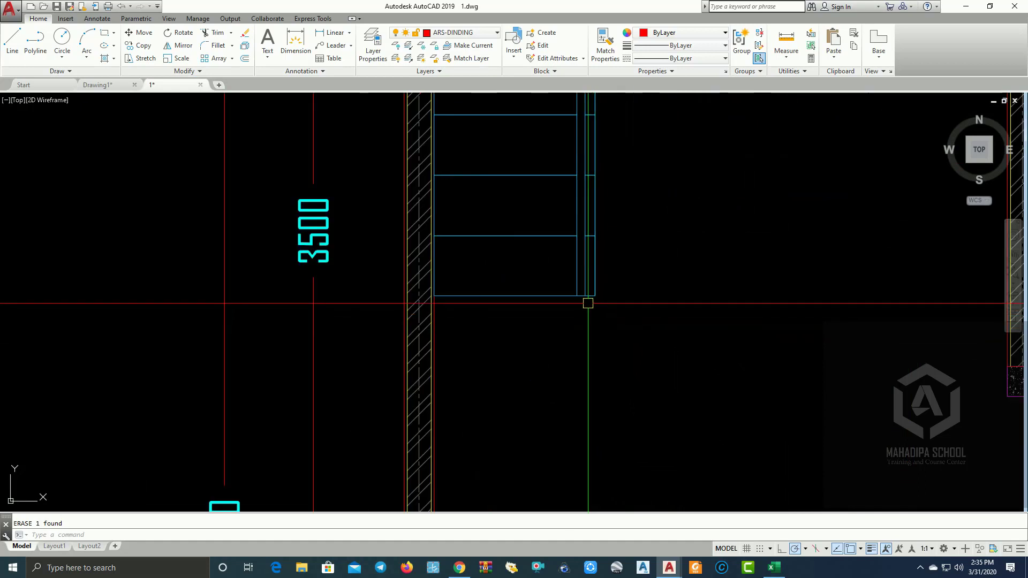
left_click(335, 33)
Begin a dimension at the stair corner, then cancel it as unwanted.
scroll(570, 302, "up", 2)
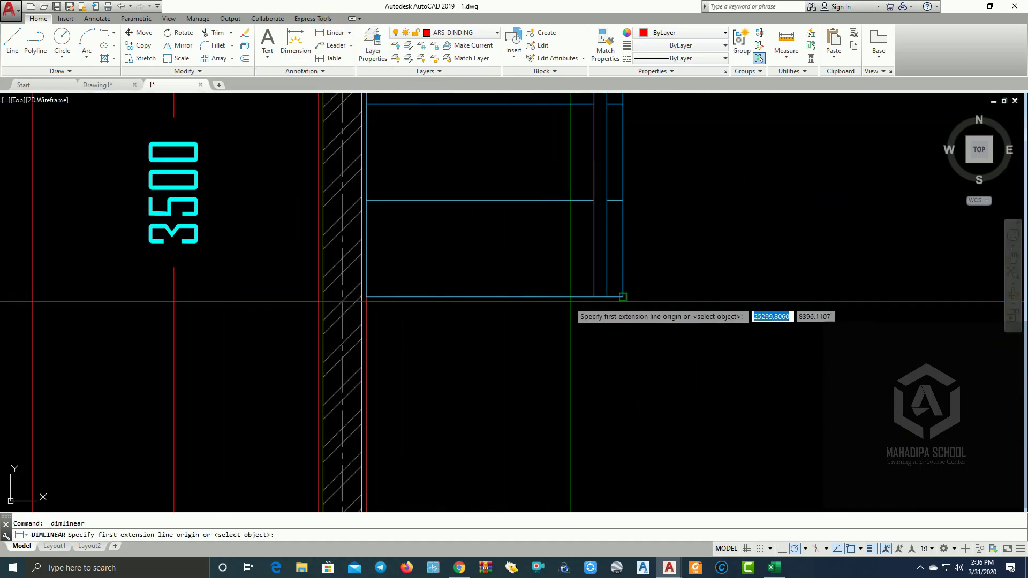
left_click(623, 296)
left_click(606, 297)
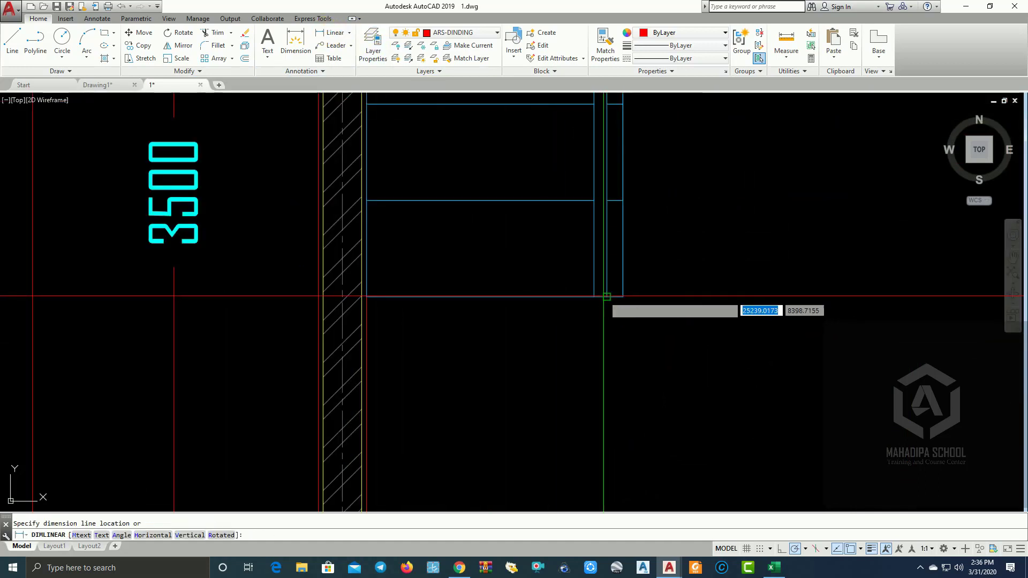
key("Escape")
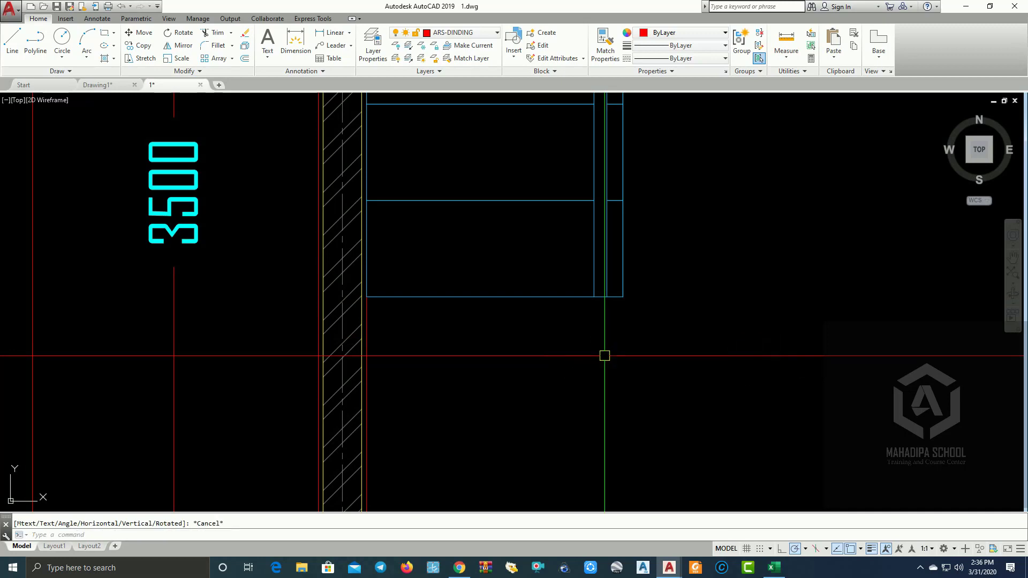
Draw a 100-long line from the stair's lower corner.
scroll(605, 356, "down", 2)
scroll(608, 352, "down", 3)
scroll(643, 332, "down", 3)
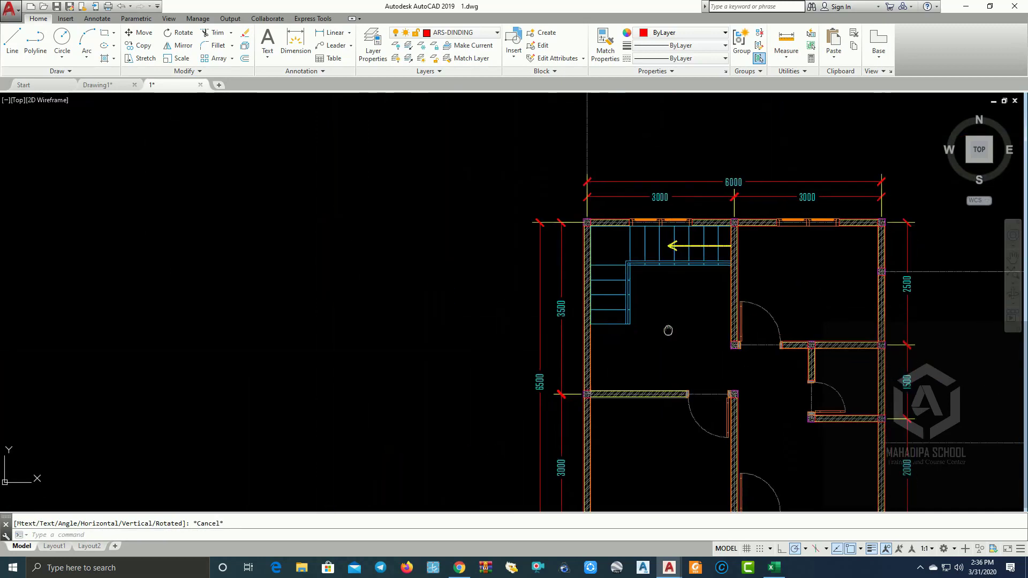
scroll(646, 317, "down", 1)
scroll(647, 317, "up", 4)
type("l")
key("Return")
scroll(636, 319, "up", 2)
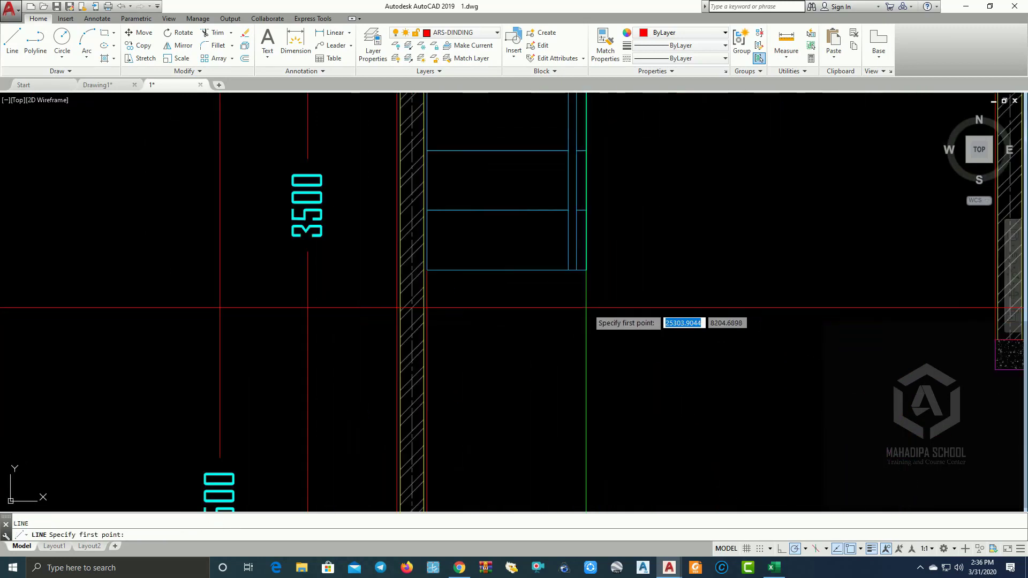
left_click(576, 277)
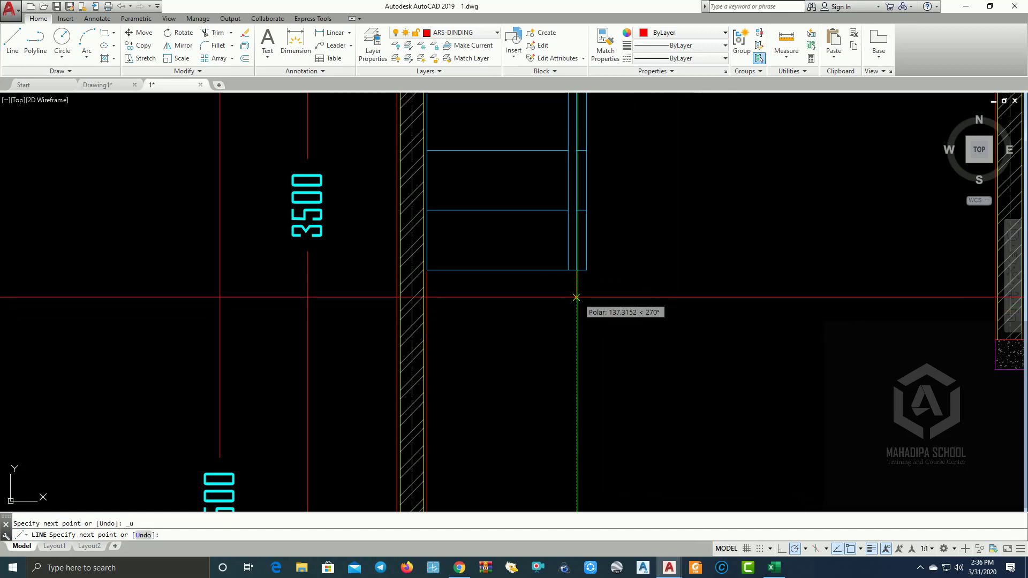
type("00")
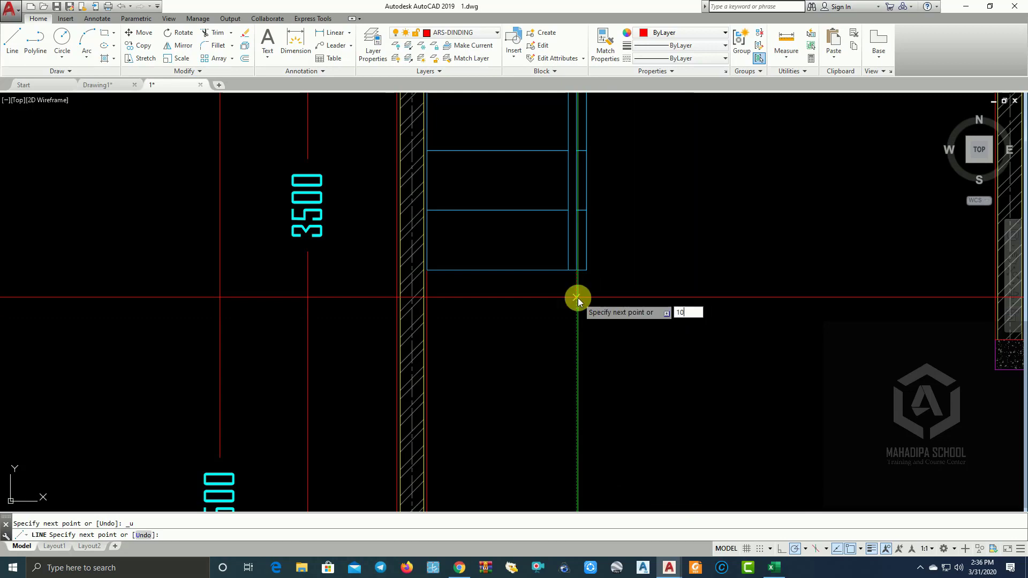
key("Return")
scroll(772, 290, "down", 3)
scroll(804, 291, "up", 2)
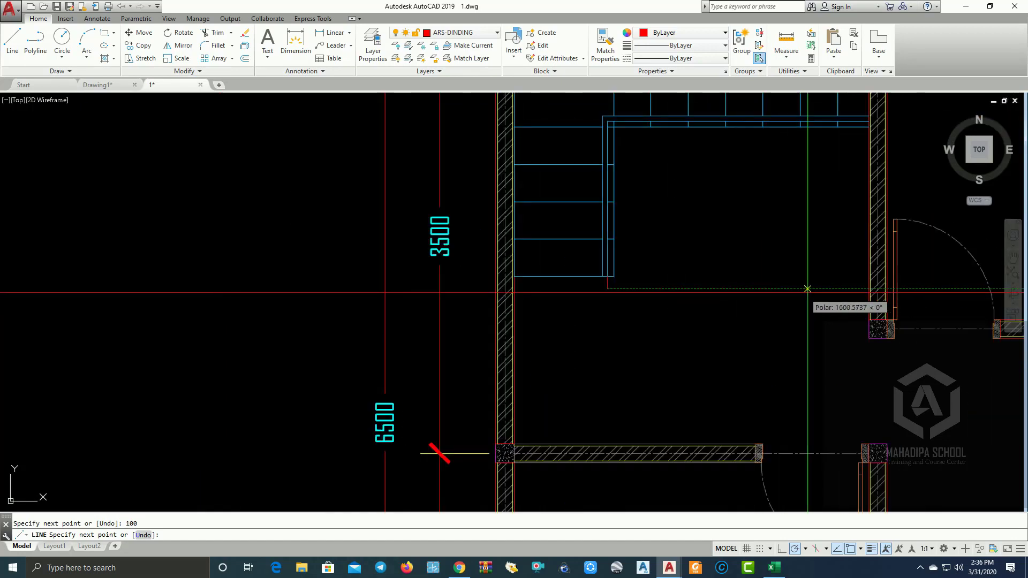
scroll(654, 309, "up", 3)
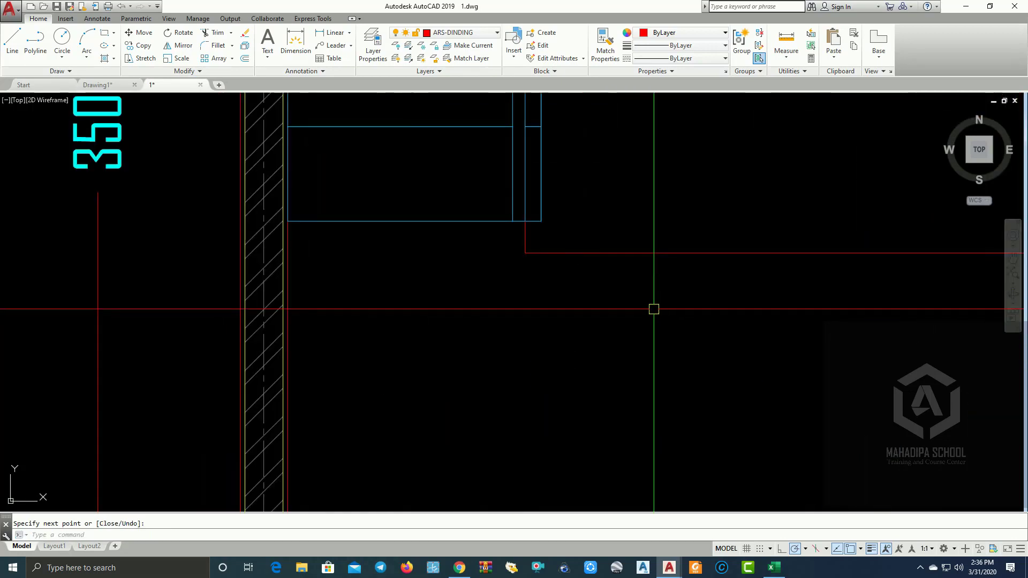
key("Escape")
Offset the red stair-void line to make a parallel copy just below it.
type("o")
key("Return")
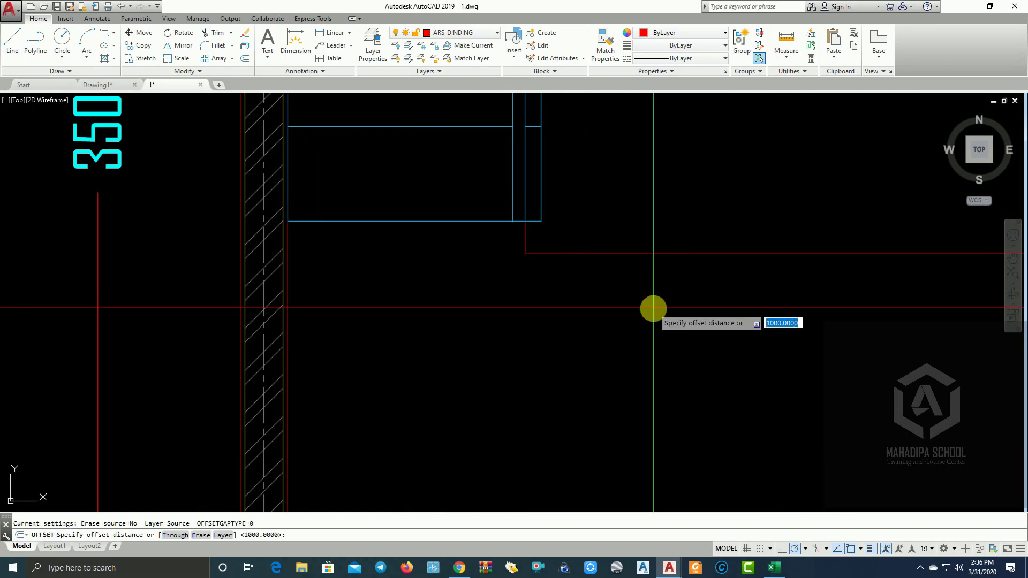
key("Return")
left_click(641, 254)
left_click(561, 259)
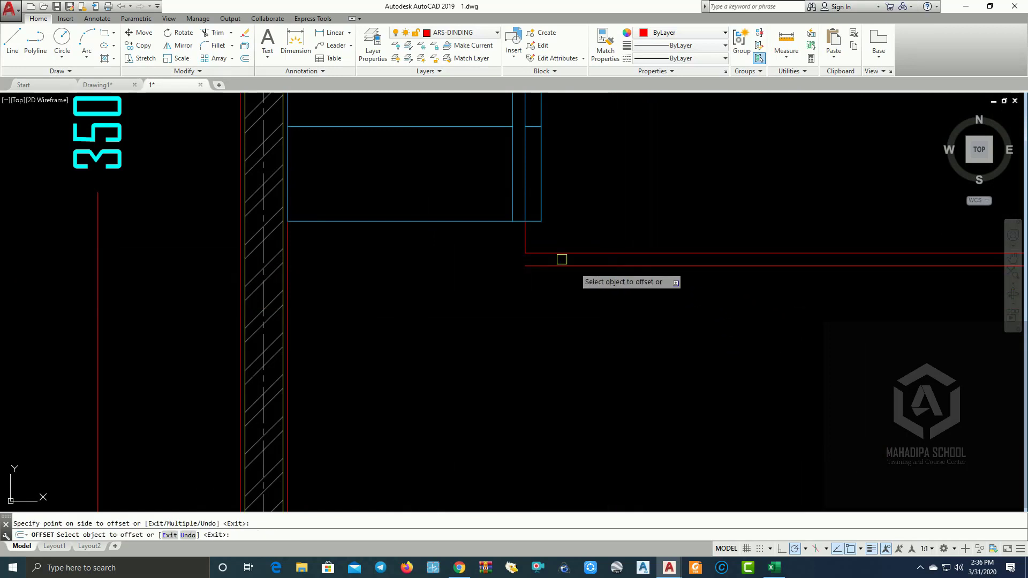
key("Escape")
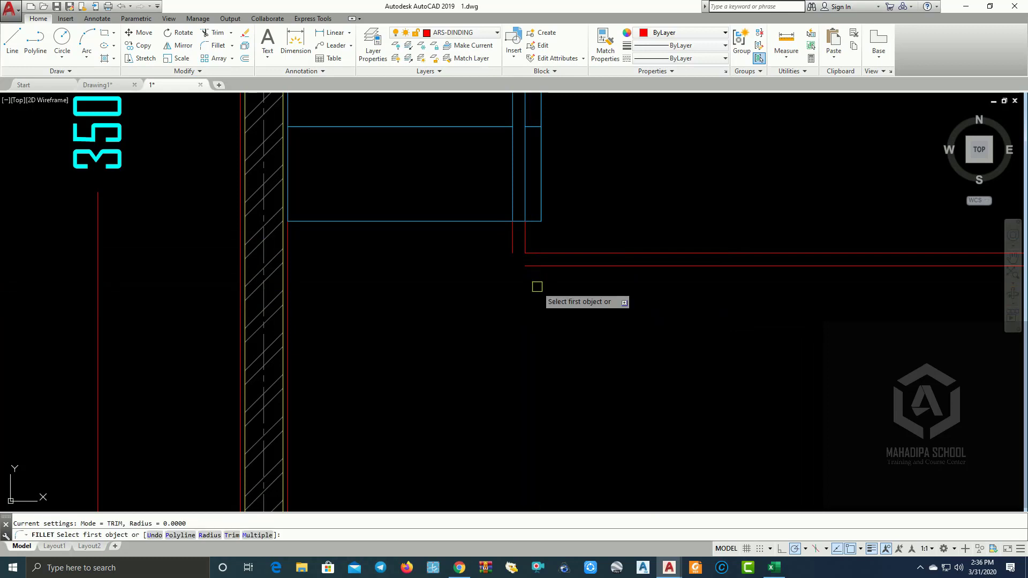
Set up a zero-radius corner join on the new lower red line, then cancel it.
type("r")
key("Return")
key("Return")
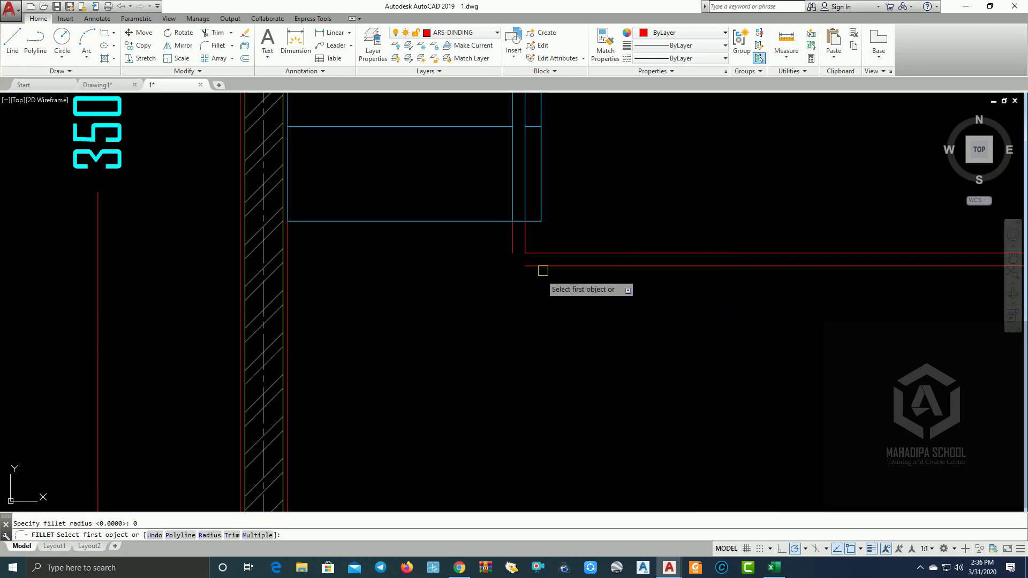
left_click(534, 266)
scroll(553, 271, "down", 5)
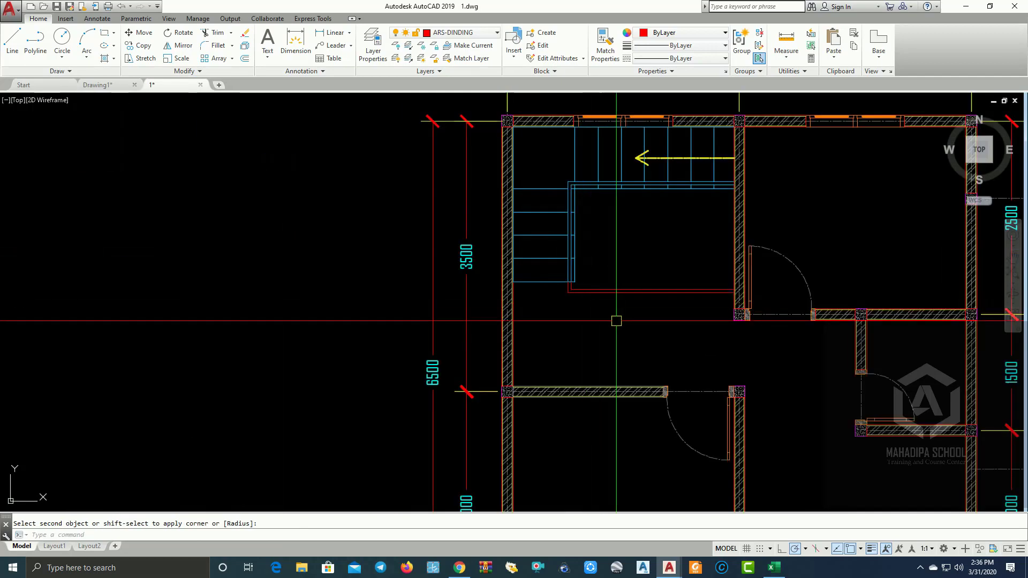
key("Escape")
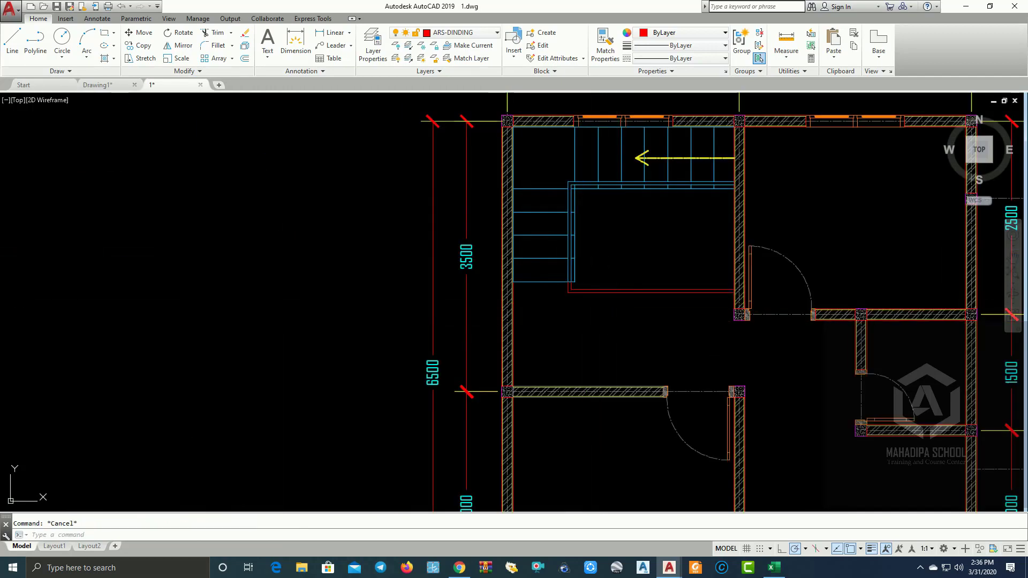
type("ma")
key("Return")
Give the inner red stair-void line the blue stair line's properties.
scroll(552, 260, "up", 3)
left_click(570, 270)
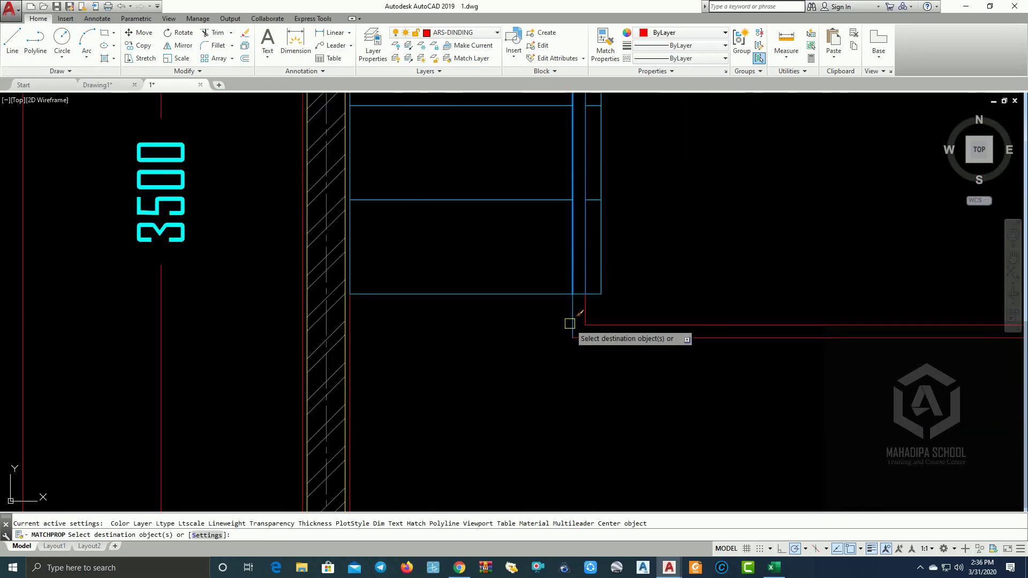
left_click(591, 338)
scroll(586, 311, "down", 5)
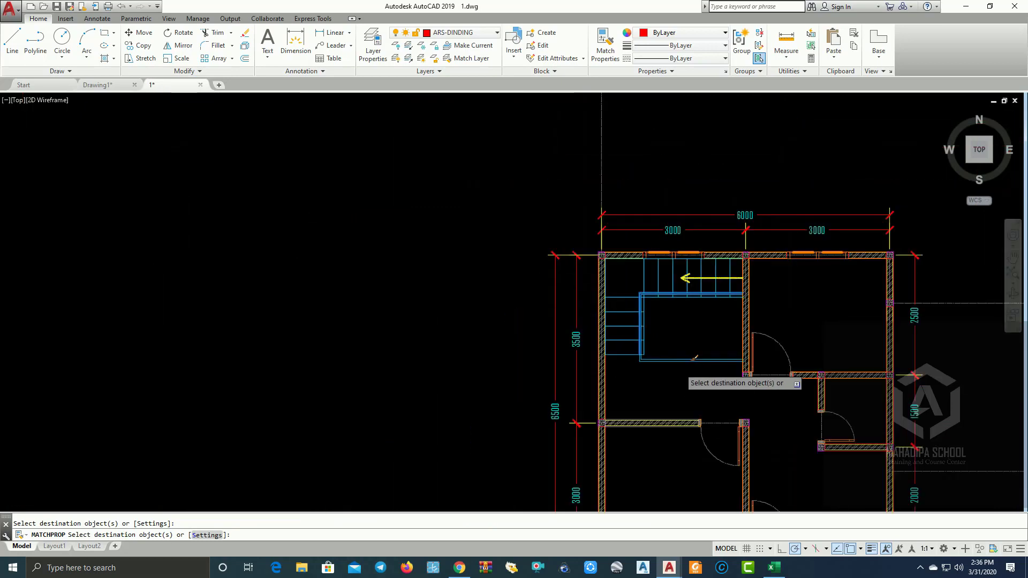
key("Escape")
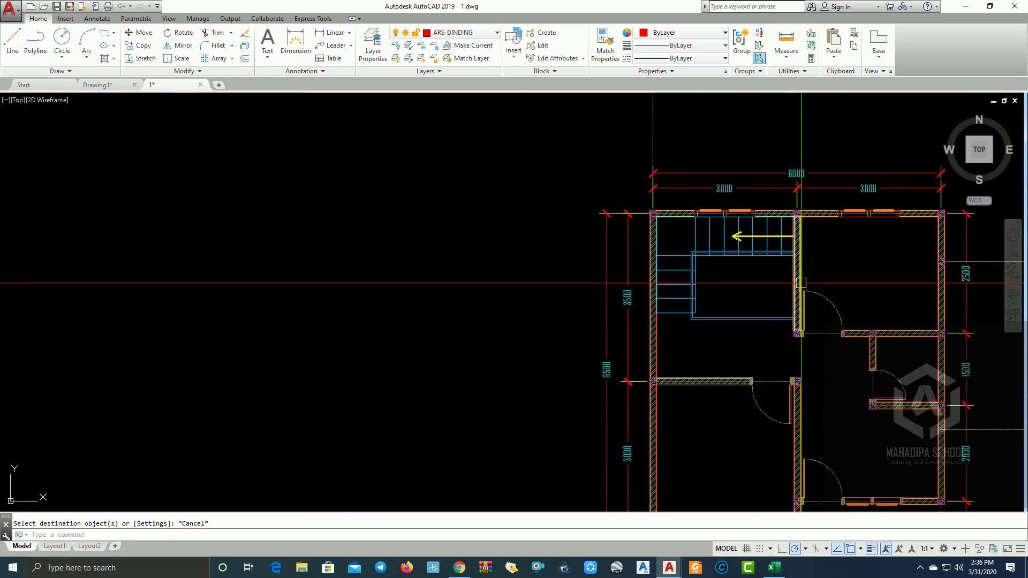
Zoom and pan to the left ground-floor plan and begin selecting a room label.
scroll(697, 332, "down", 4)
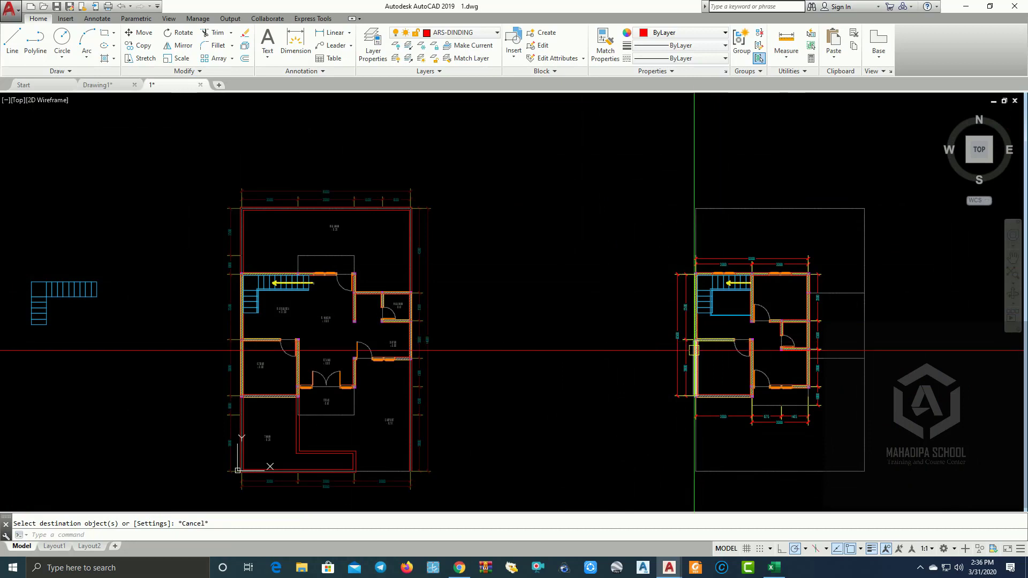
scroll(695, 358, "up", 4)
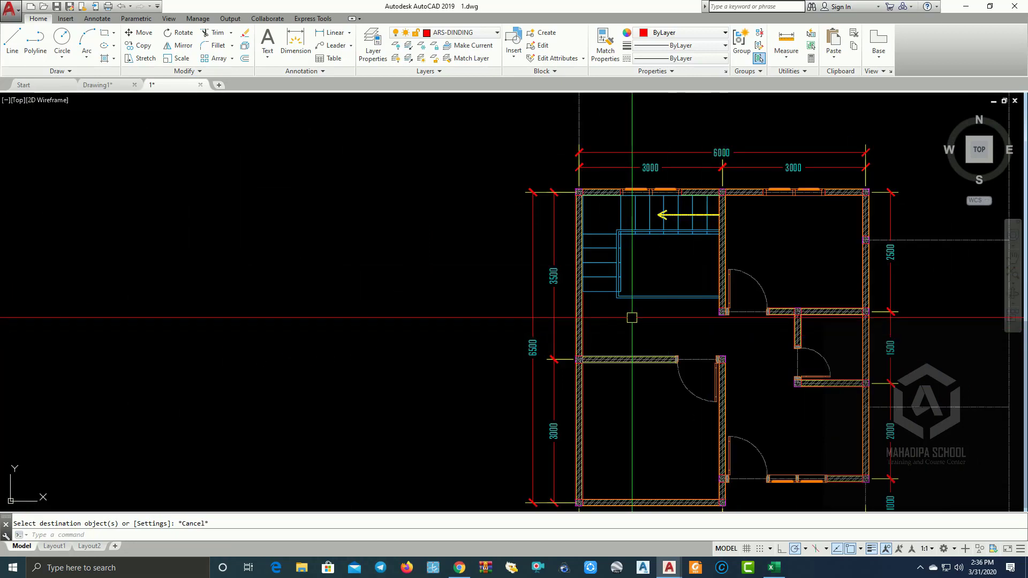
scroll(632, 318, "down", 5)
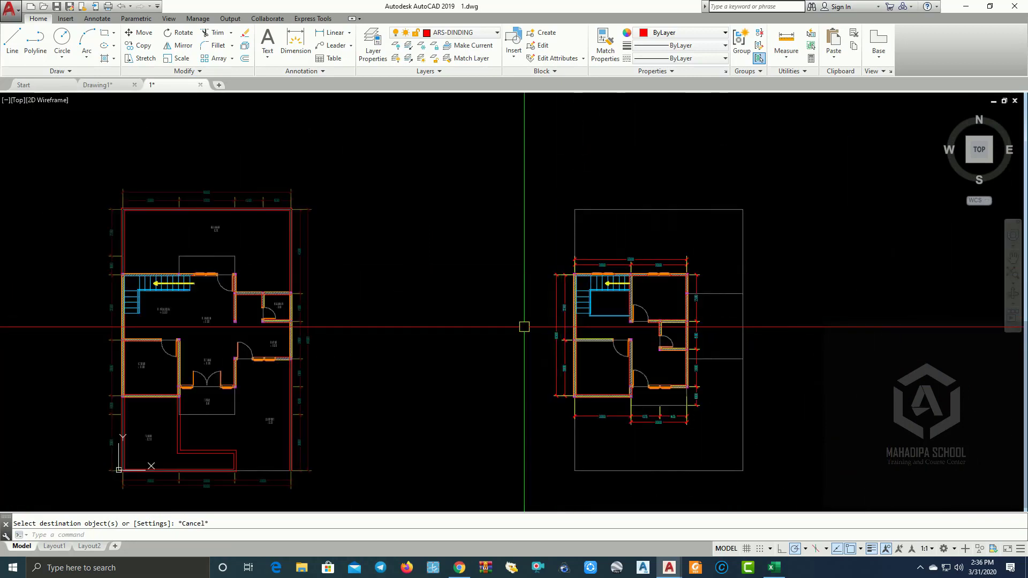
scroll(281, 295, "up", 3)
scroll(281, 296, "up", 2)
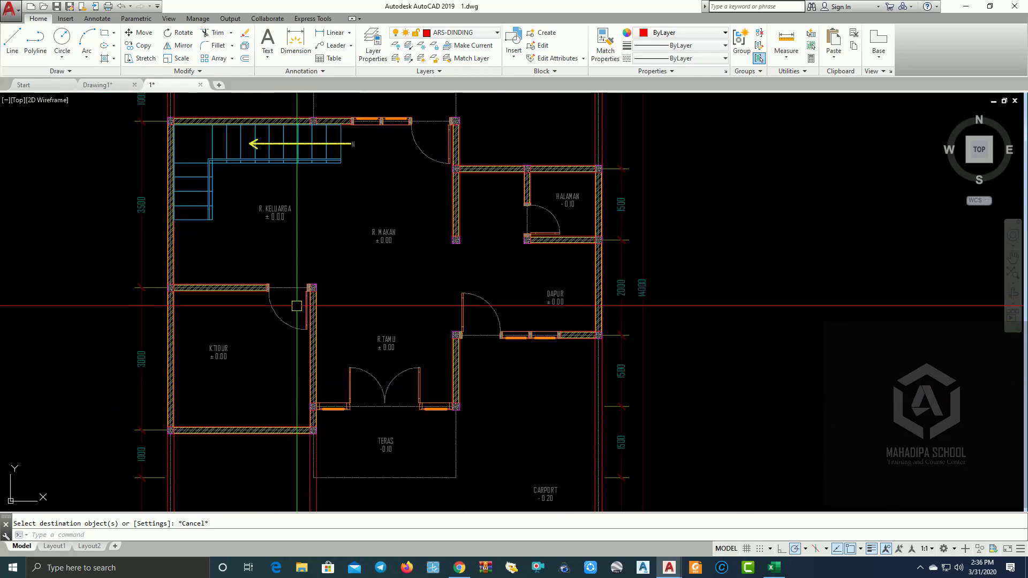
left_click(248, 375)
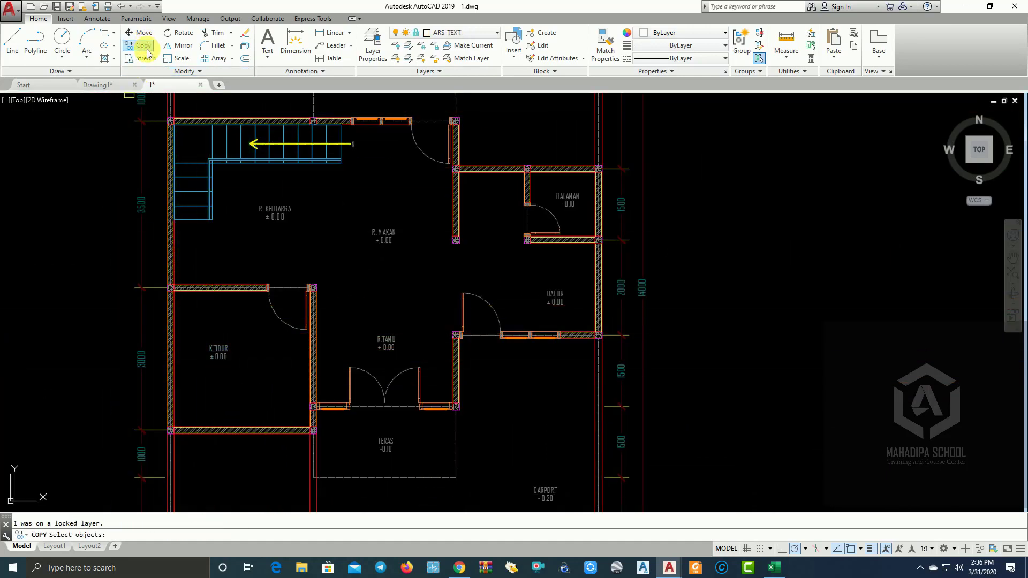
Unlock the ARS-TEXT layer and select the R. MAKAN ± 0.00 label.
key("Escape")
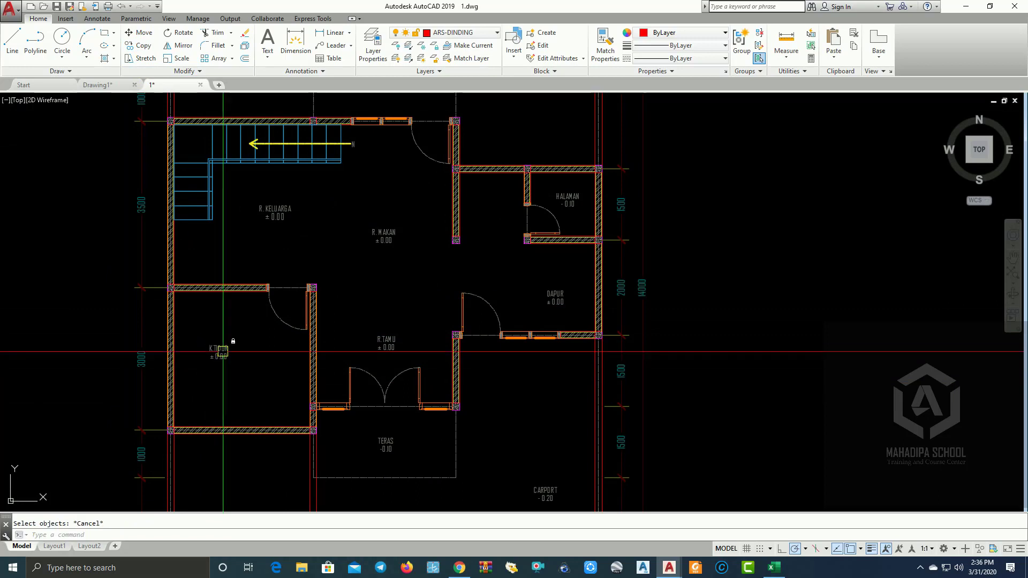
left_click(496, 35)
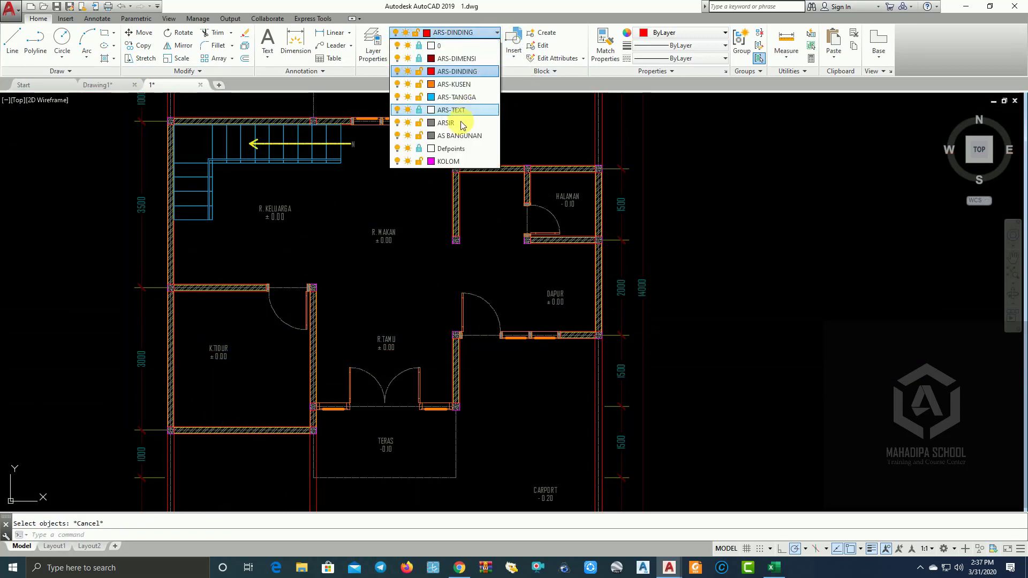
left_click(420, 111)
left_click(367, 201)
left_click(383, 233)
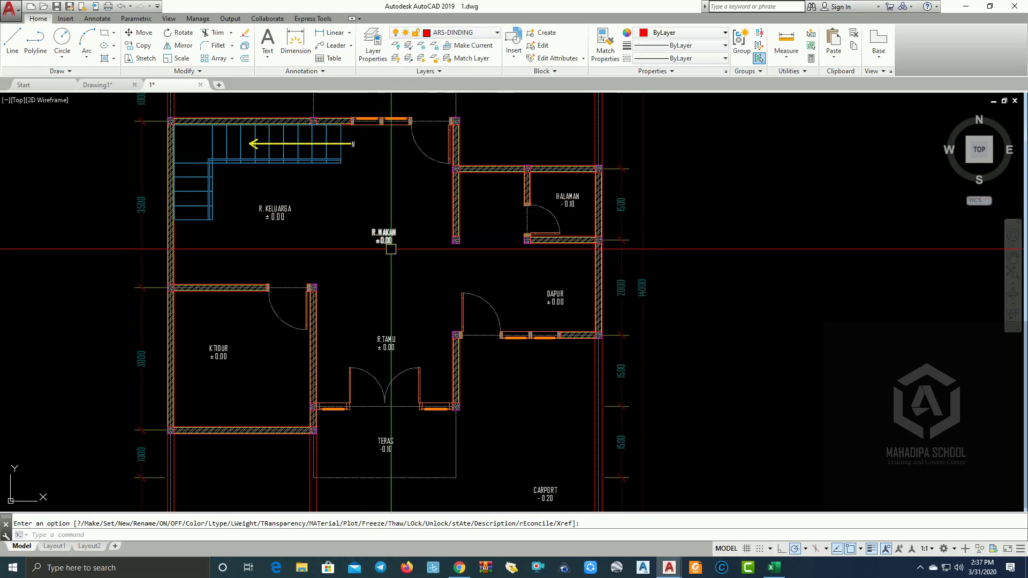
Copy the R. MAKAN label into each room of the upper-floor plan.
left_click(141, 45)
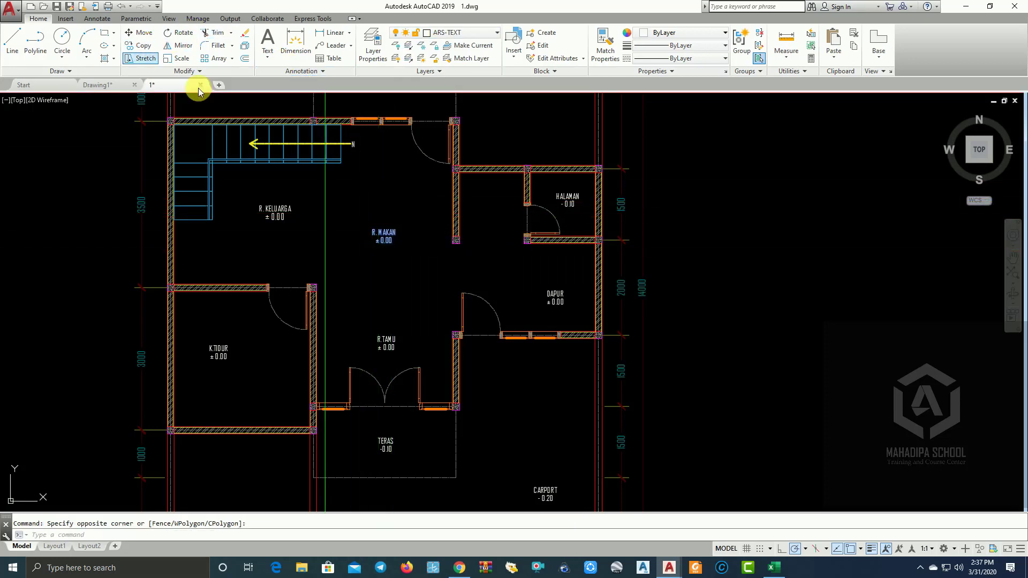
left_click(375, 242)
scroll(160, 246, "down", 4)
scroll(576, 326, "up", 4)
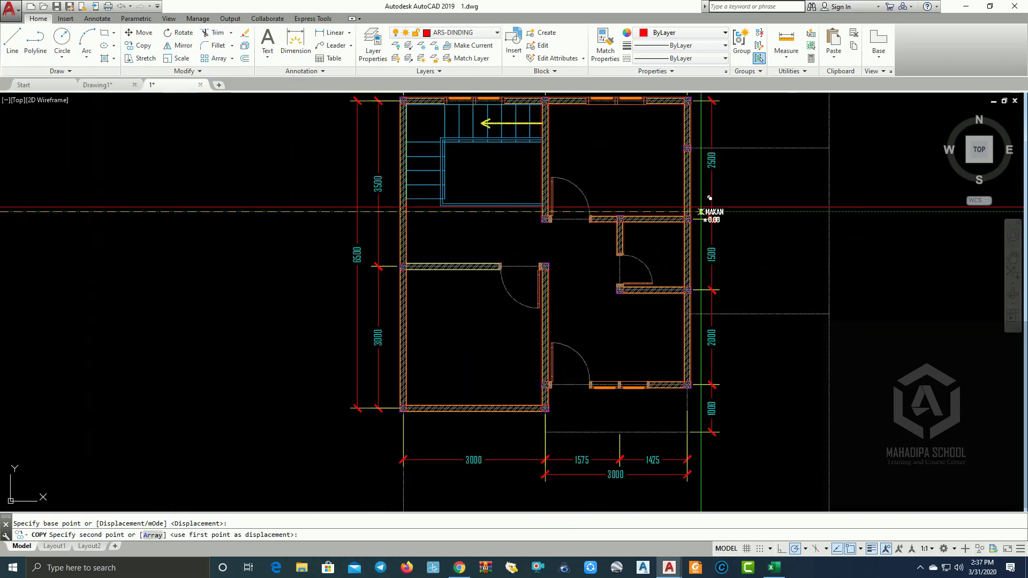
scroll(696, 202, "up", 2)
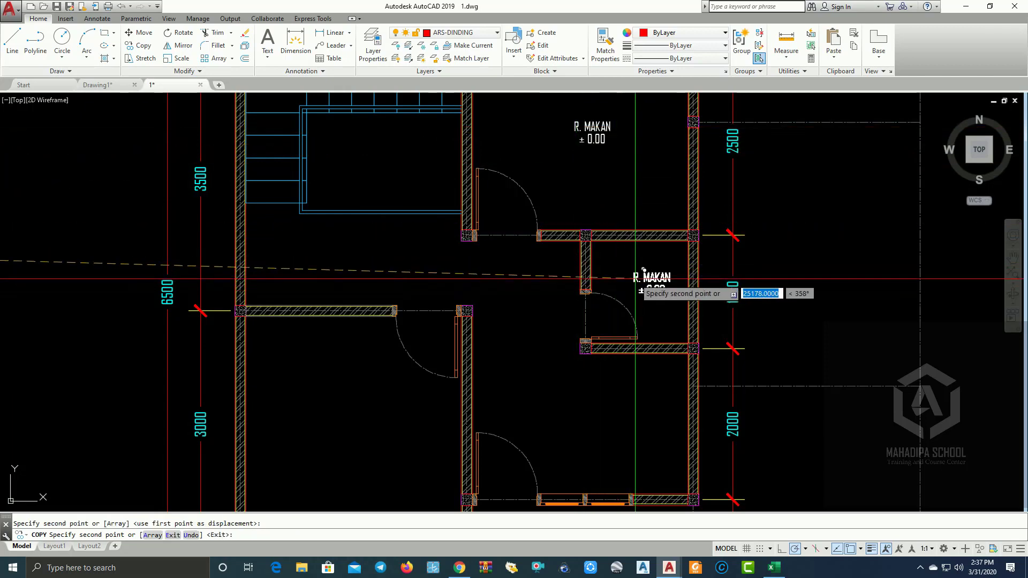
scroll(637, 282, "down", 5)
scroll(595, 343, "up", 5)
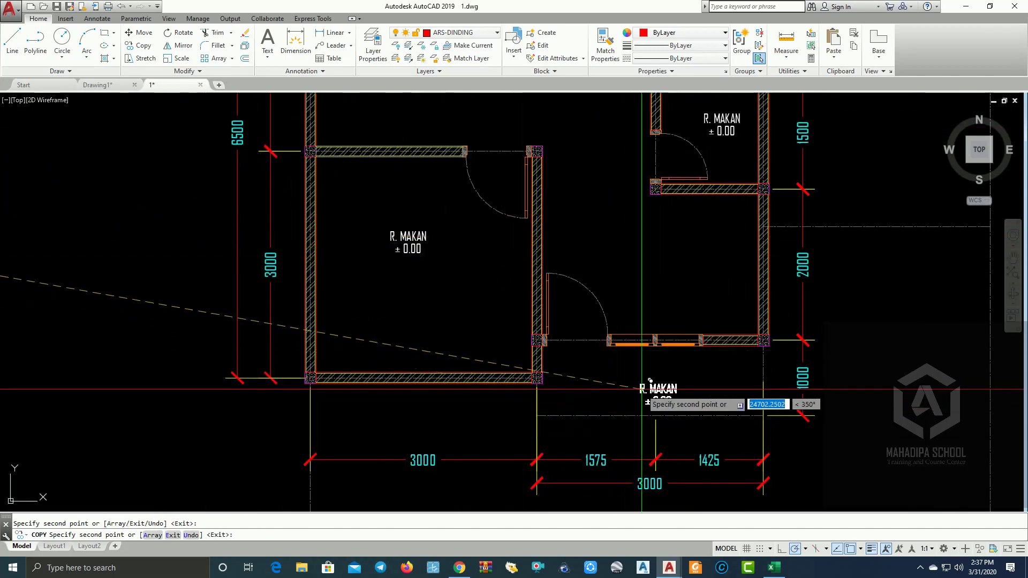
scroll(662, 265, "down", 2)
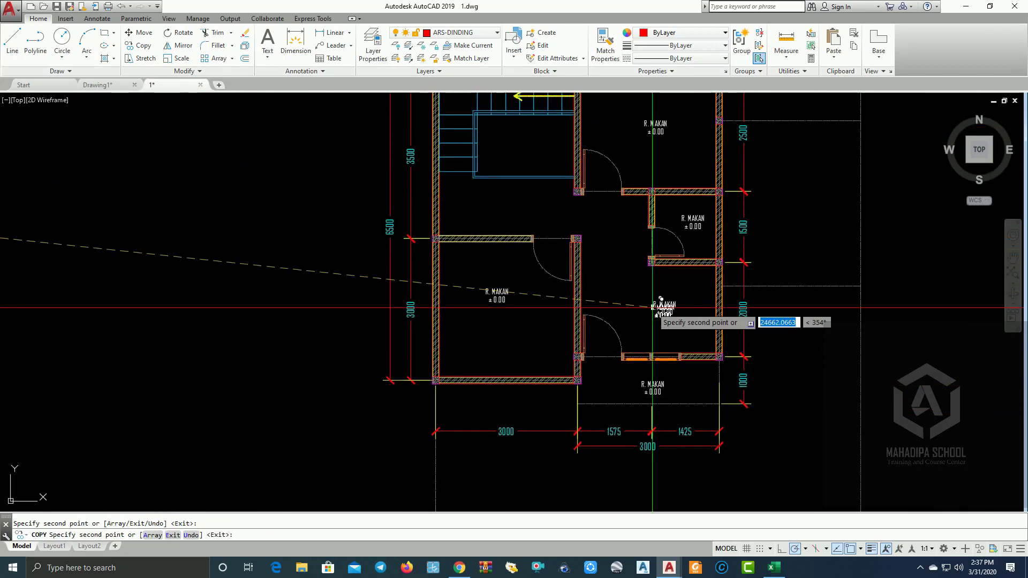
key("Escape")
scroll(649, 219, "down", 1)
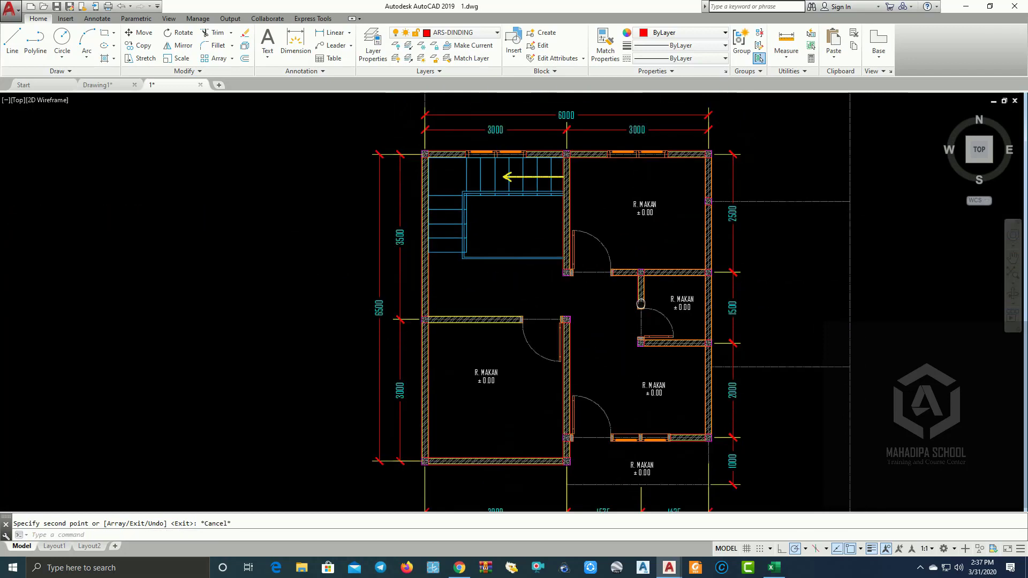
scroll(637, 220, "up", 5)
Edit the upper-right room tag to read KAMAR TIDUR with elevation +3.00.
double_click(670, 196)
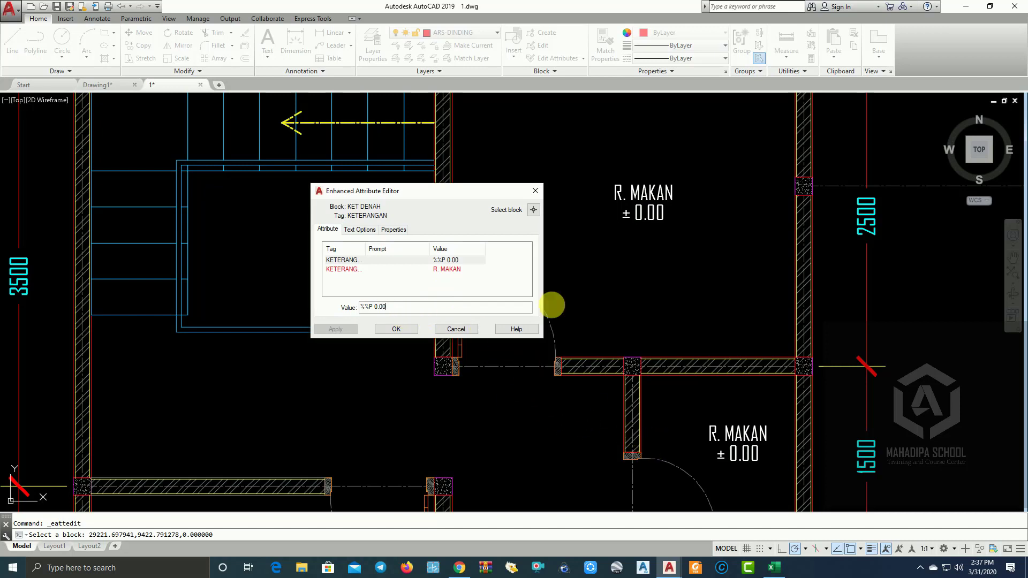
left_click_drag(413, 311, 271, 304)
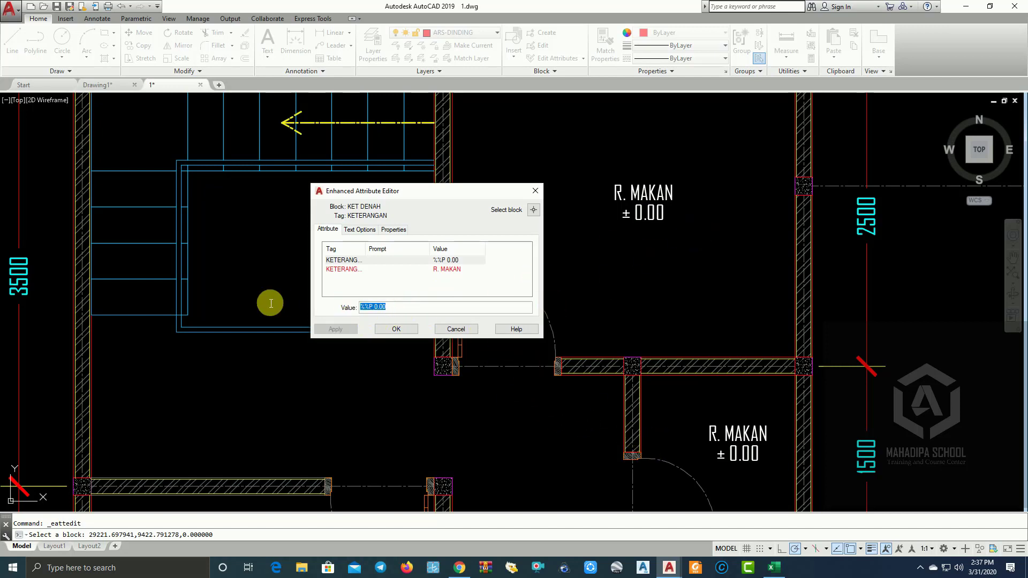
type("+3")
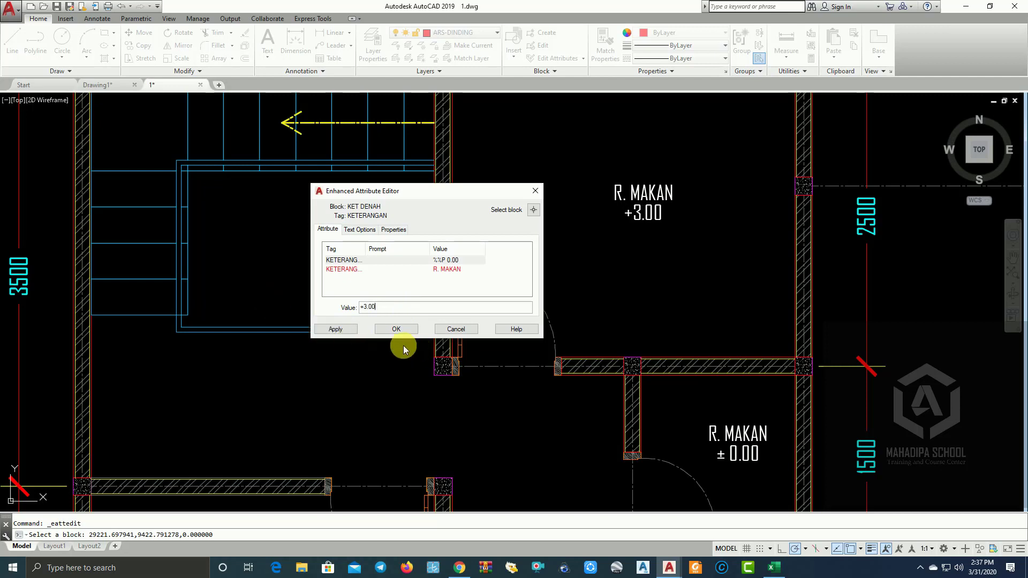
left_click(358, 268)
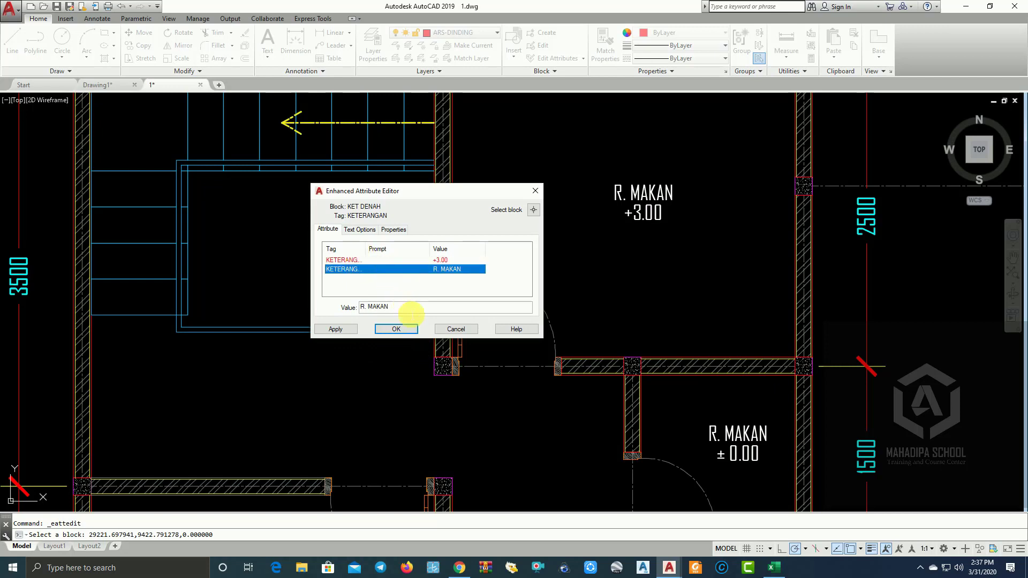
key("BackSpace")
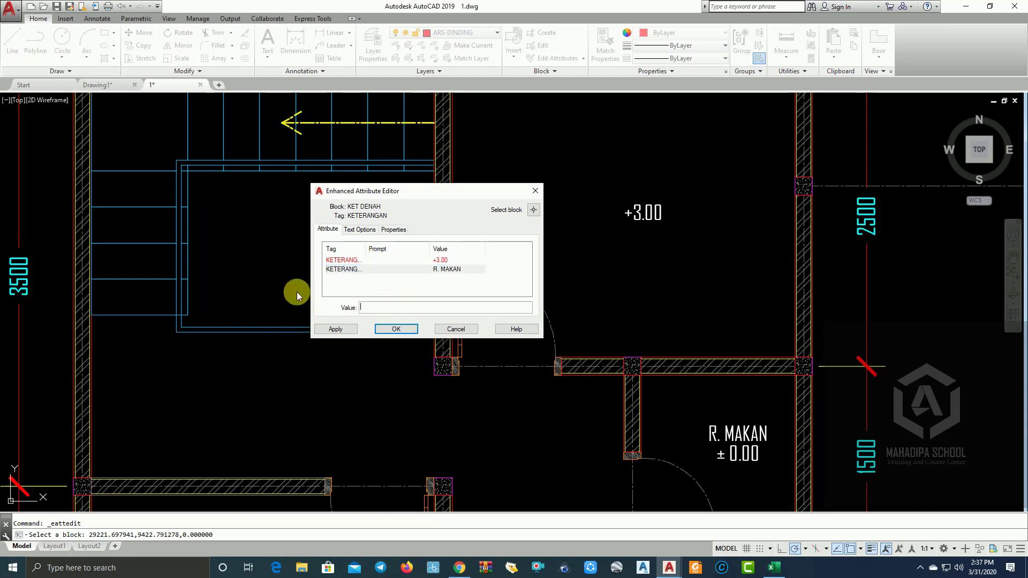
type("K")
type("am")
type("a")
key("BackSpace")
key("BackSpace")
type("AMAR TIDU")
type("R")
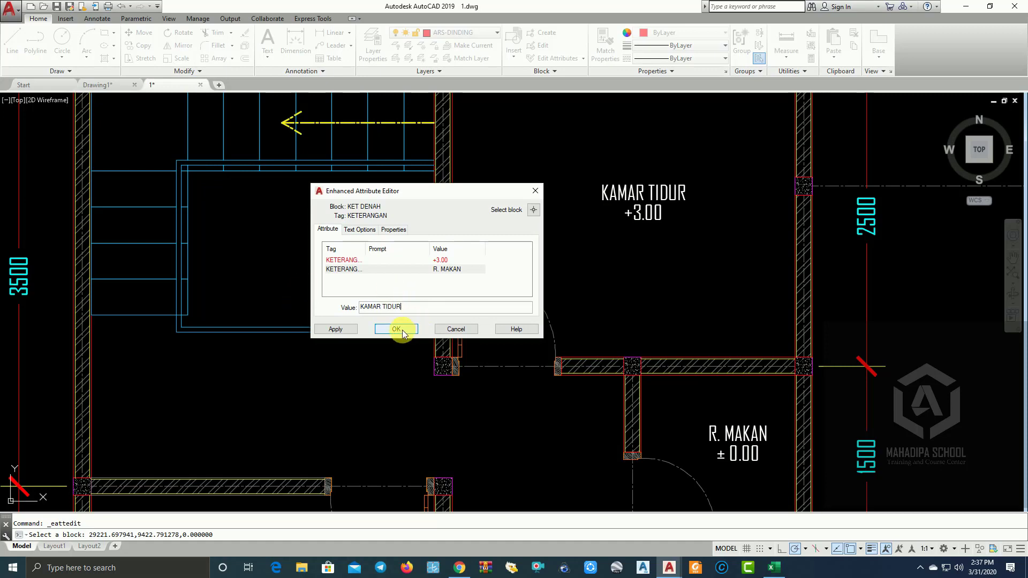
left_click(396, 329)
scroll(399, 332, "down", 5)
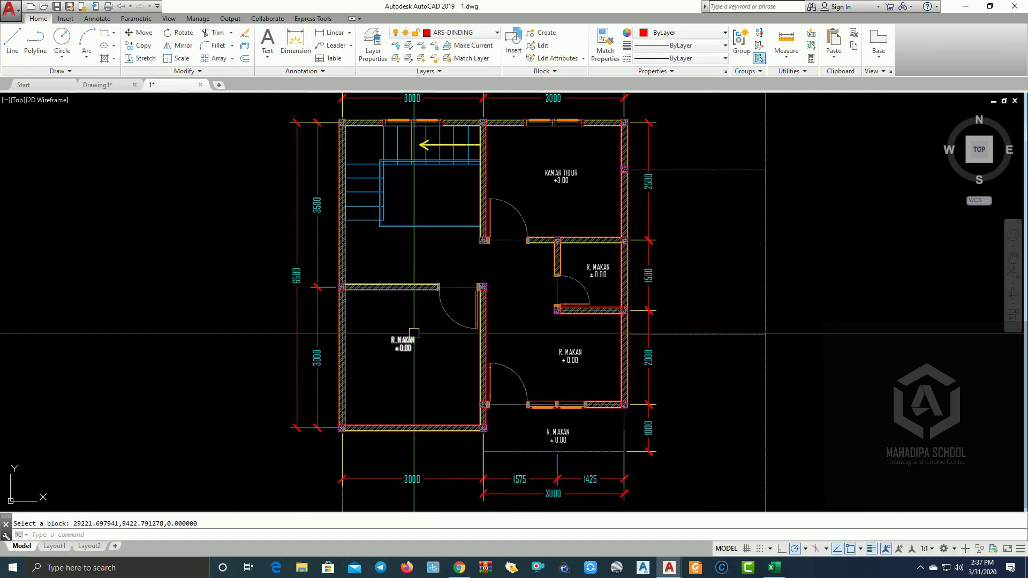
scroll(406, 343, "up", 5)
left_click(406, 343)
Erase the left R. MAKAN tag and copy the KAMAR TIDUR +3.000 tag into the lower-left room.
key("Return")
scroll(539, 285, "down", 2)
type("CO")
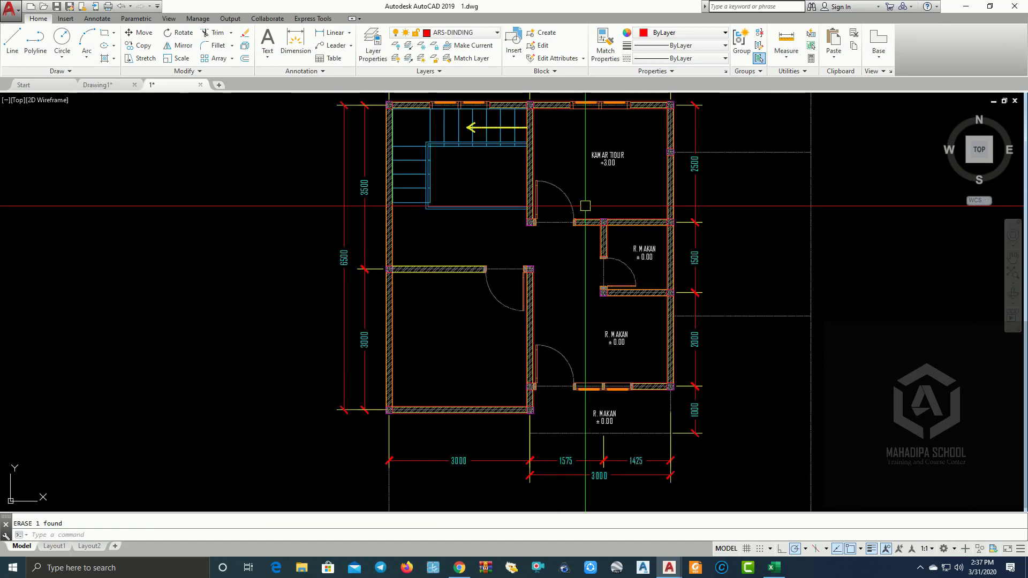
key("Return")
left_click(614, 161)
scroll(470, 364, "up", 2)
left_click(456, 322)
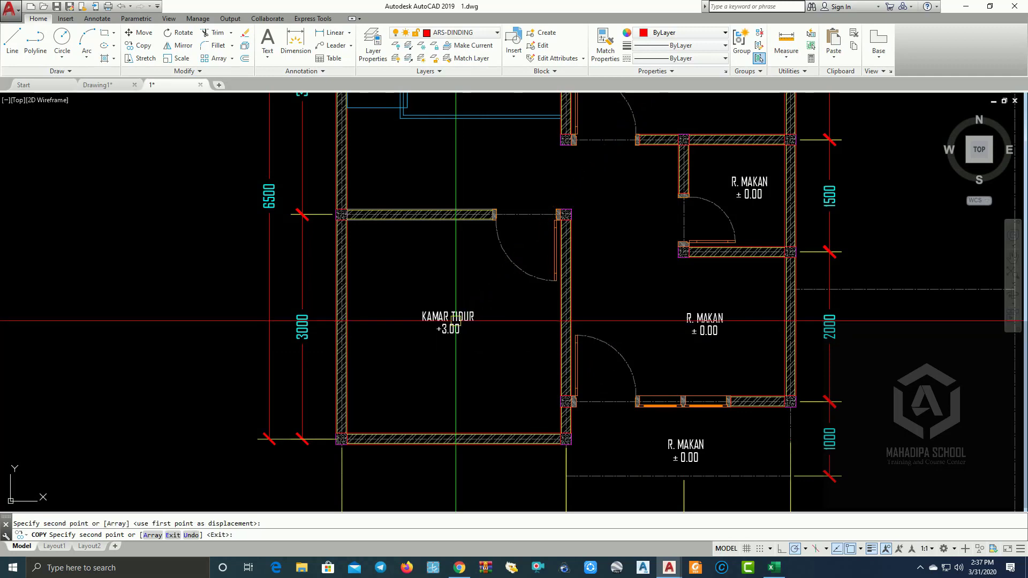
scroll(455, 321, "up", 2)
double_click(448, 335)
type("+3.000")
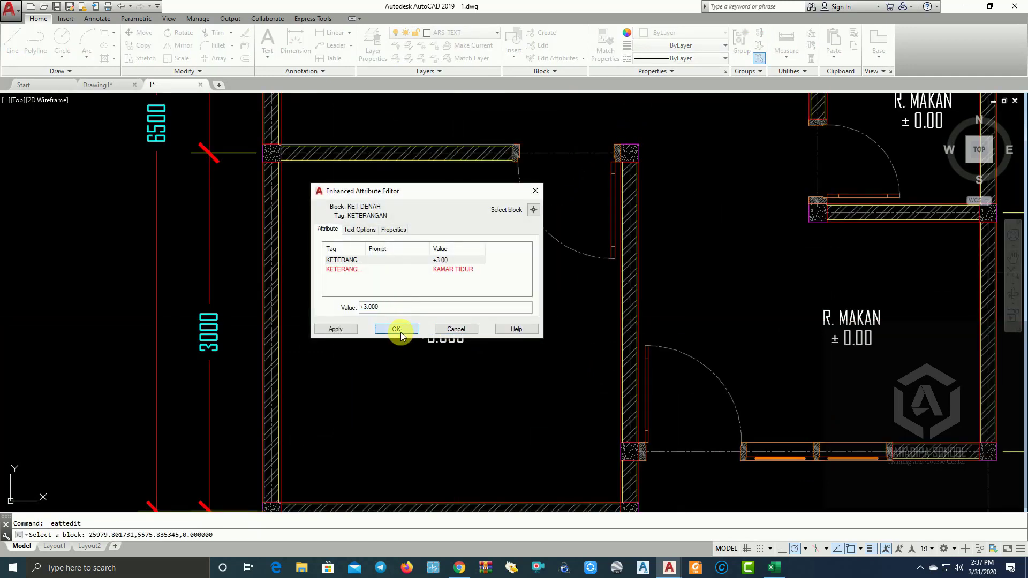
left_click(401, 332)
Change another R. MAKAN tag to R. MULTGUNA with elevation +3.000.
scroll(535, 332, "down", 3)
scroll(633, 332, "up", 3)
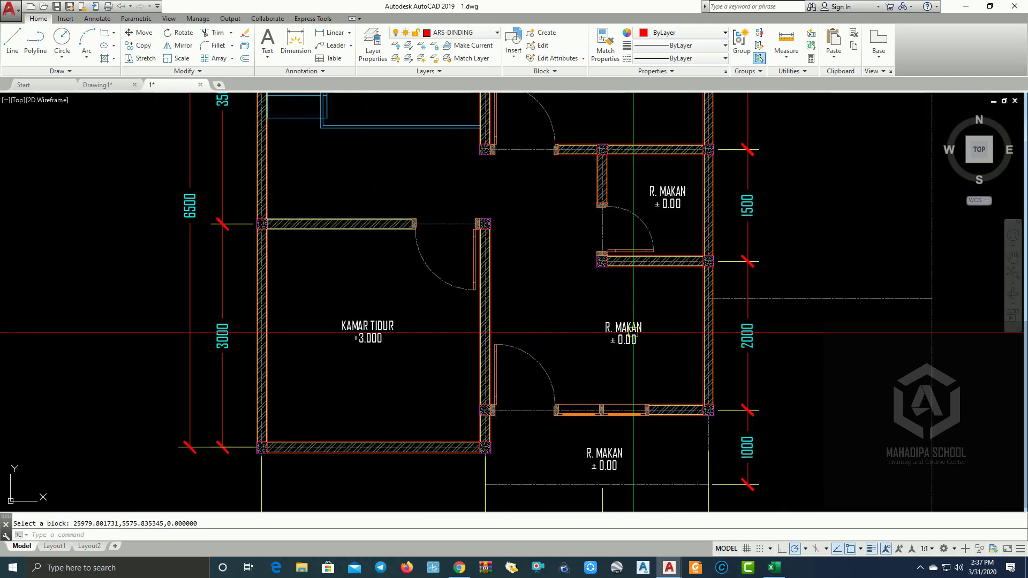
scroll(633, 332, "up", 2)
scroll(633, 332, "up", 2)
double_click(633, 328)
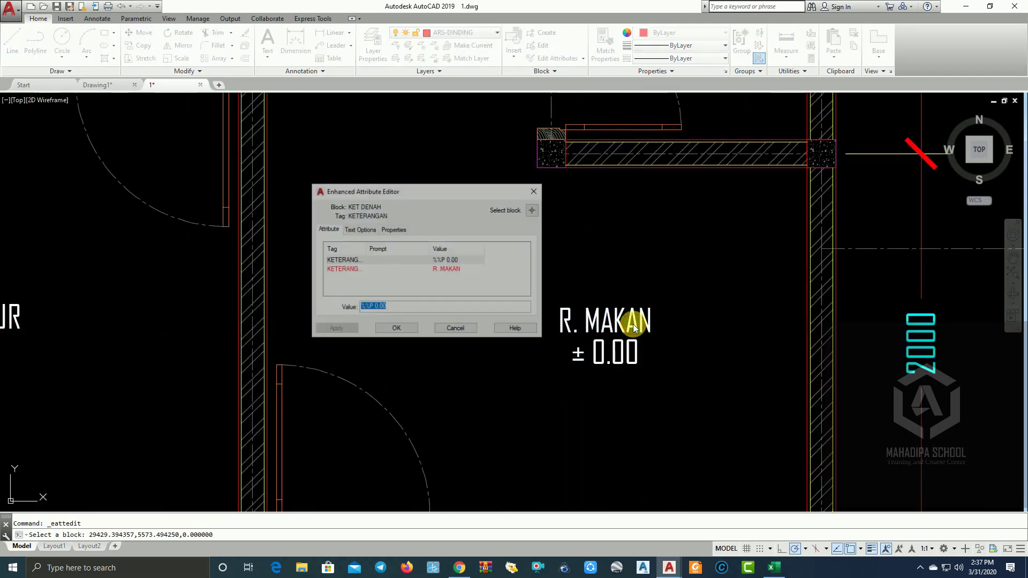
left_click(455, 275)
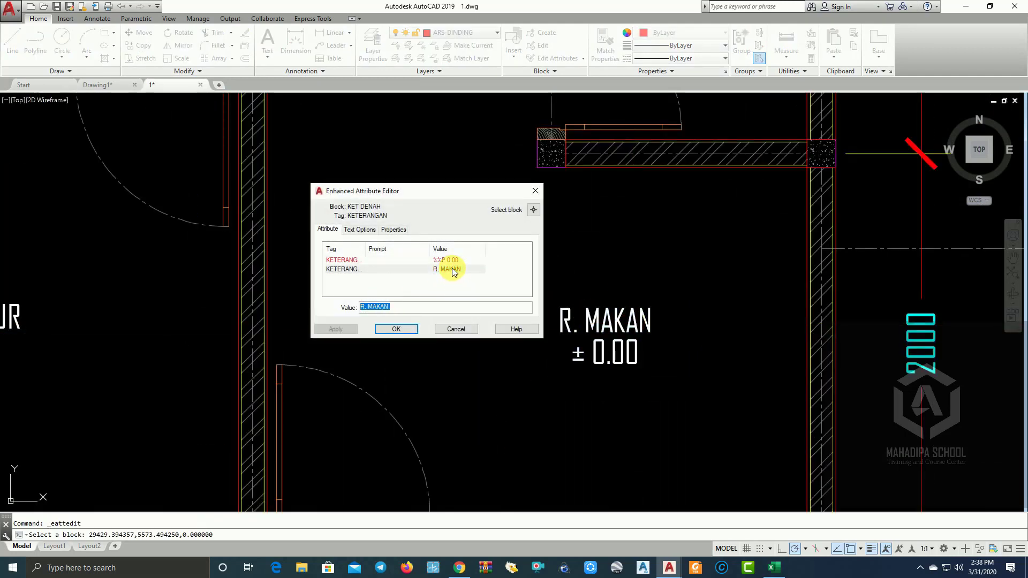
left_click(443, 311)
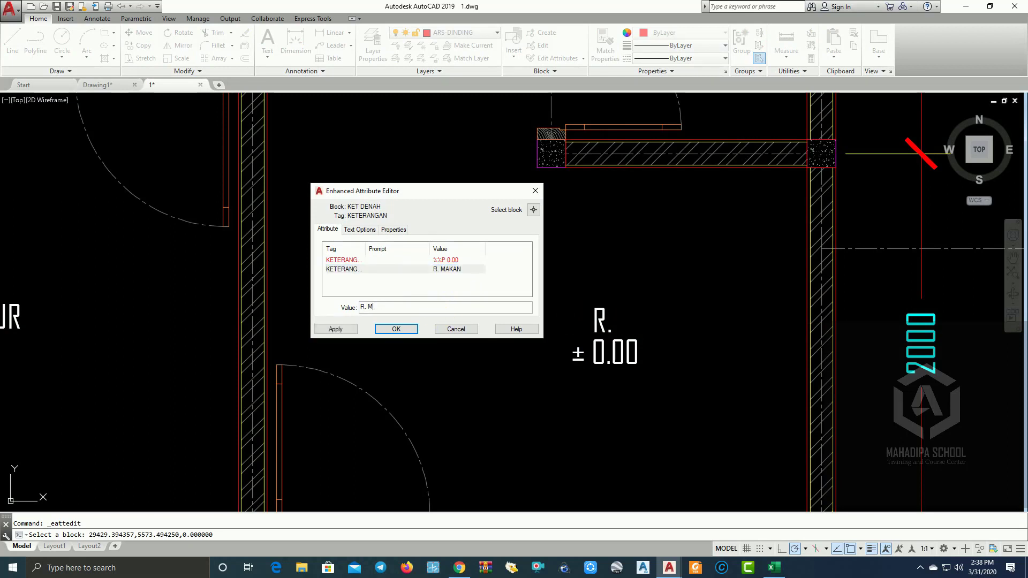
type("ULTGUN")
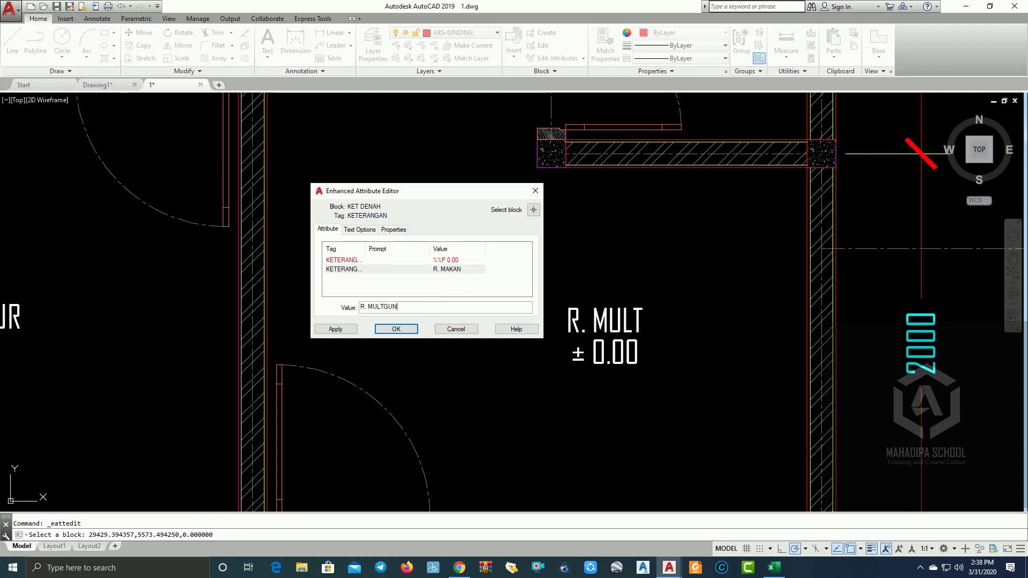
type("A")
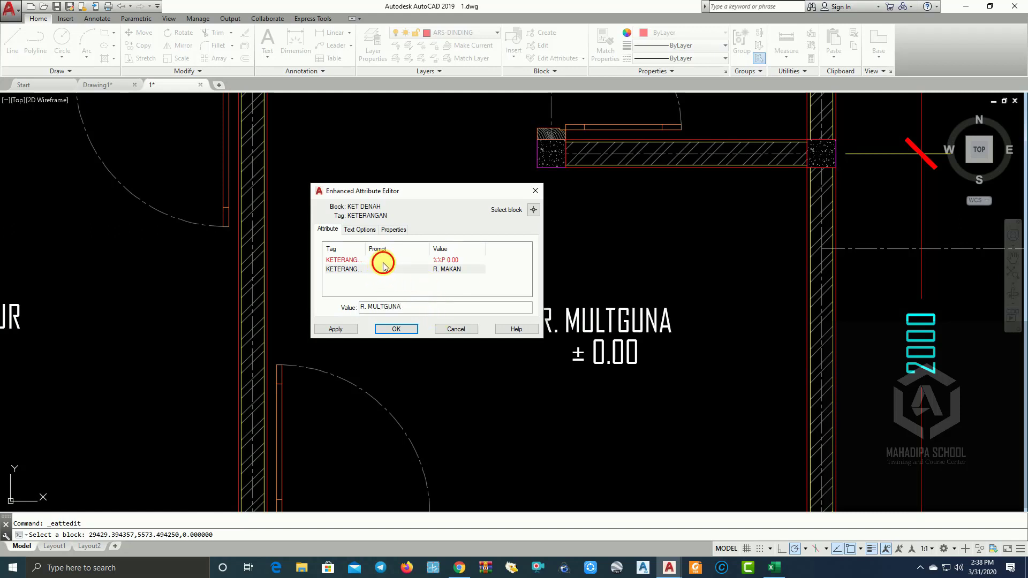
left_click(384, 262)
double_click(429, 310)
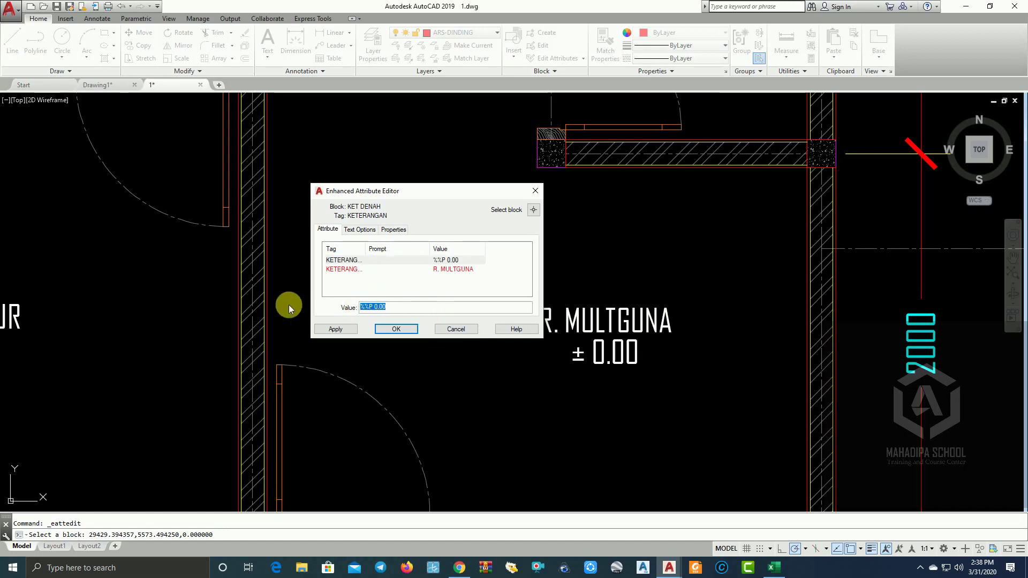
type("=")
key("BackSpace")
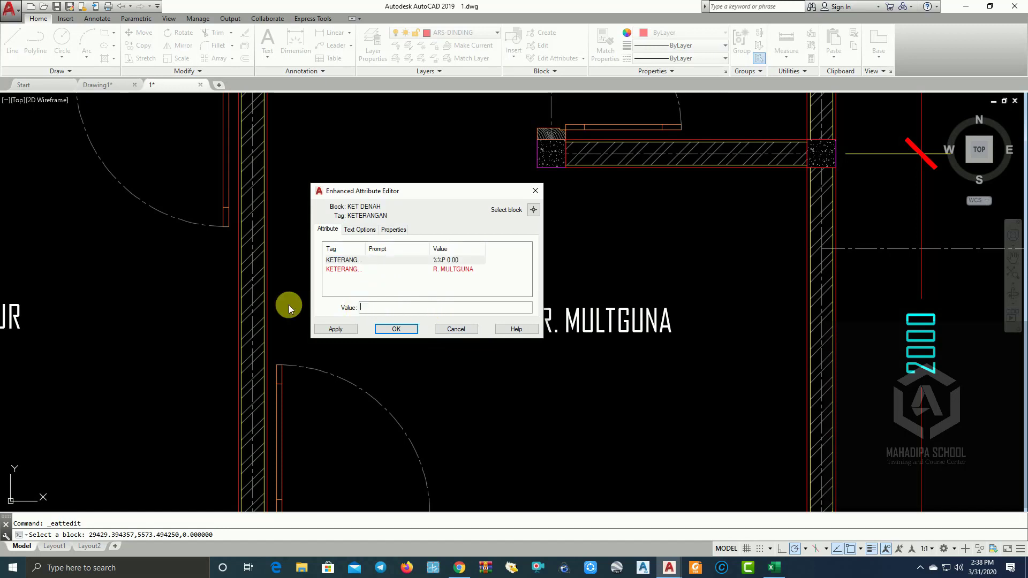
type("+3.")
type("000")
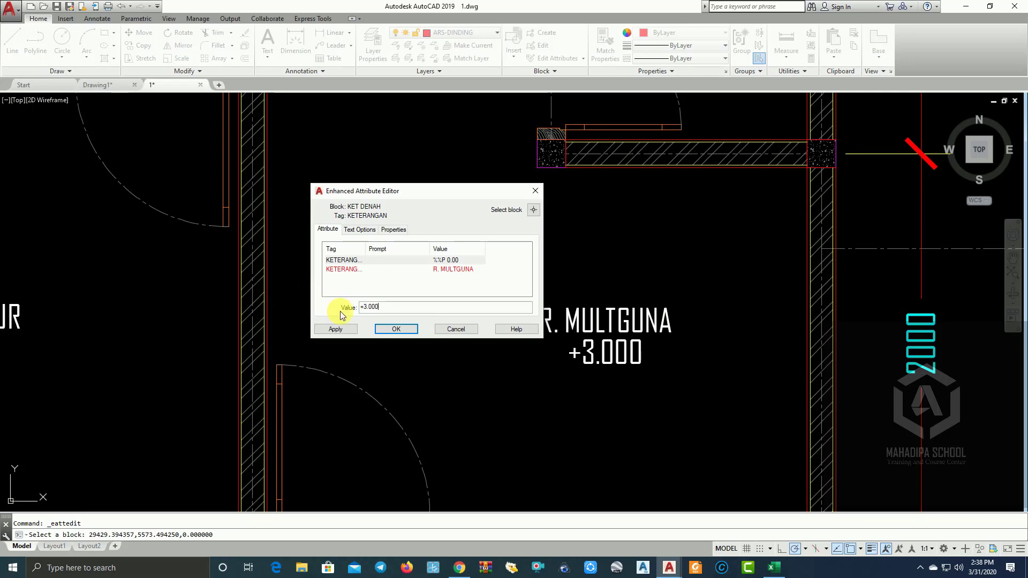
left_click(397, 329)
Erase the lower R. MAKAN label.
scroll(540, 319, "down", 5)
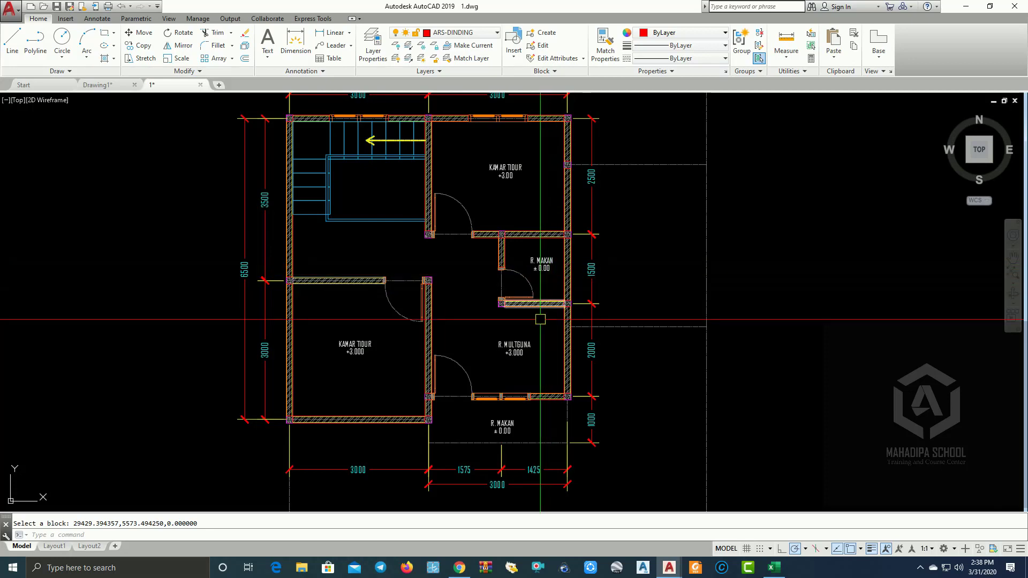
scroll(508, 427, "up", 2)
scroll(508, 427, "up", 4)
scroll(508, 427, "up", 3)
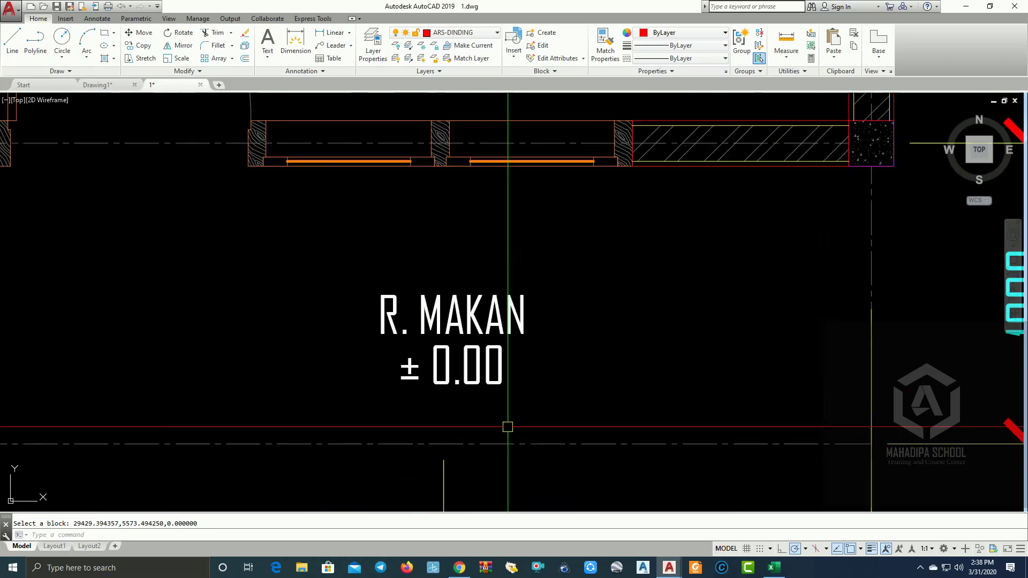
left_click(497, 311)
left_click(519, 355)
scroll(535, 359, "down", 4)
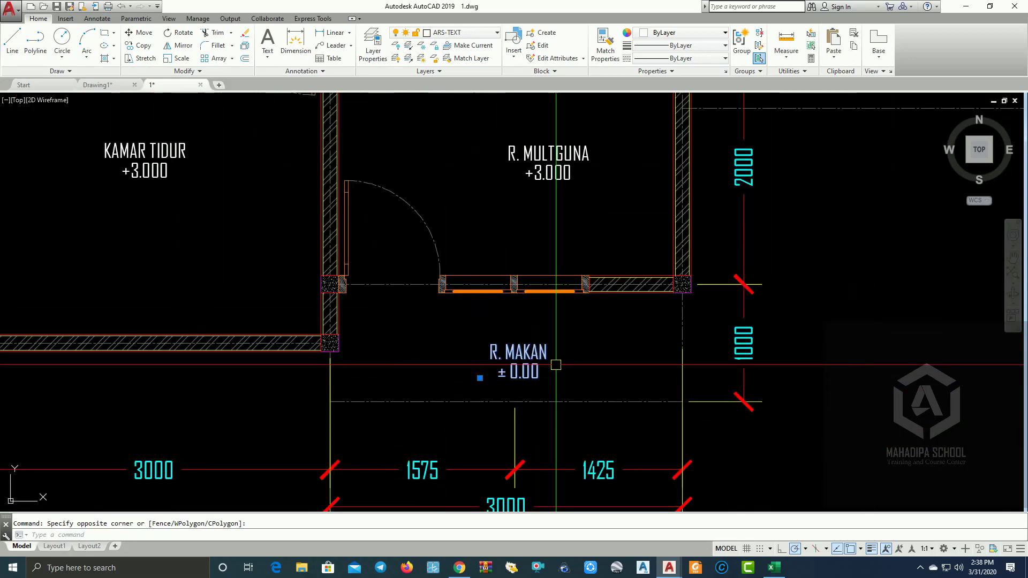
key("Delete")
Copy the R. MULTGUNA label into the area below the room.
left_click(546, 150)
type("co")
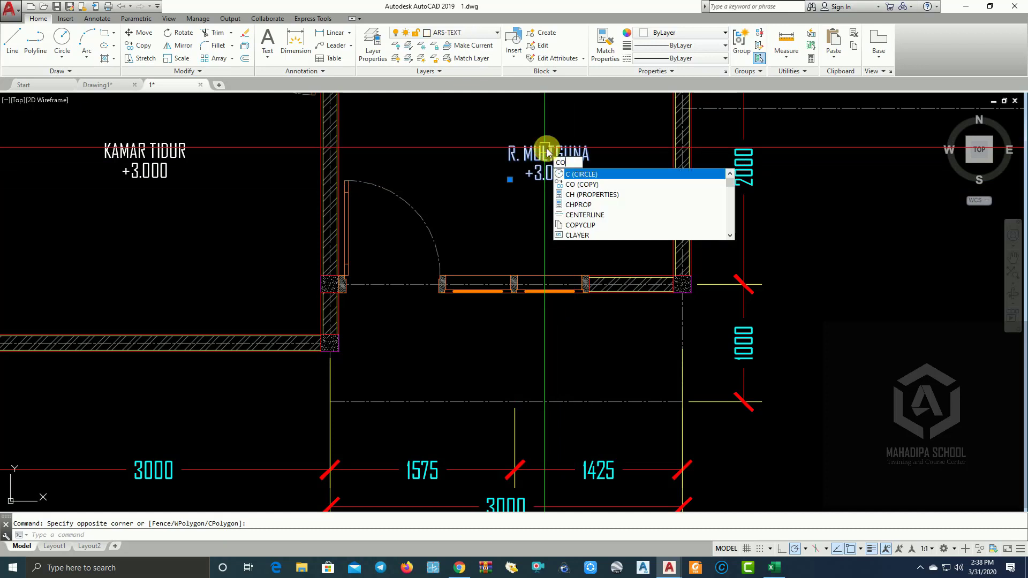
key("Return")
left_click(548, 156)
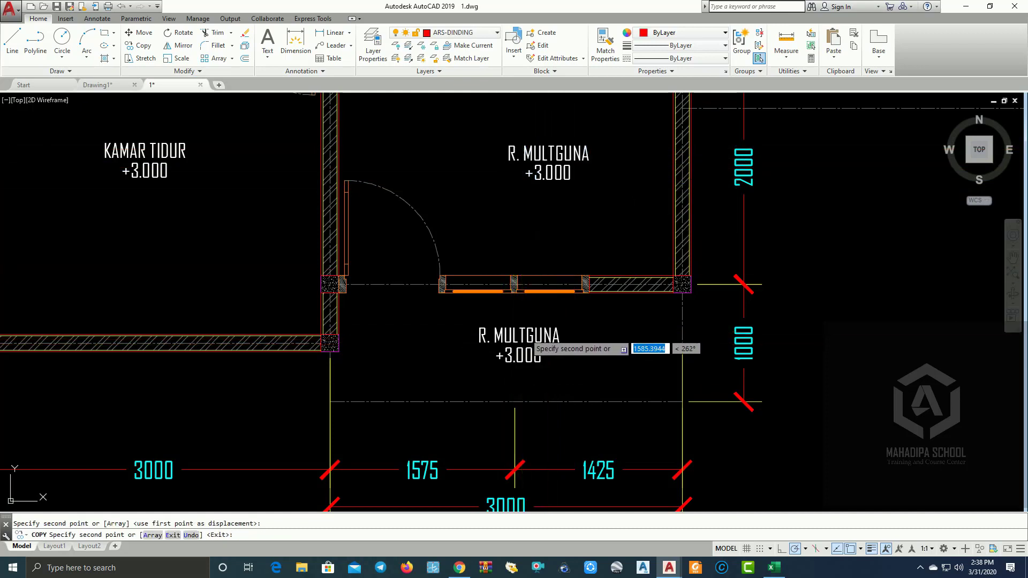
left_click(518, 338)
scroll(517, 338, "up", 3)
key("Escape")
Rename the copied label to BALKON, keeping the +3.000 elevation.
double_click(529, 336)
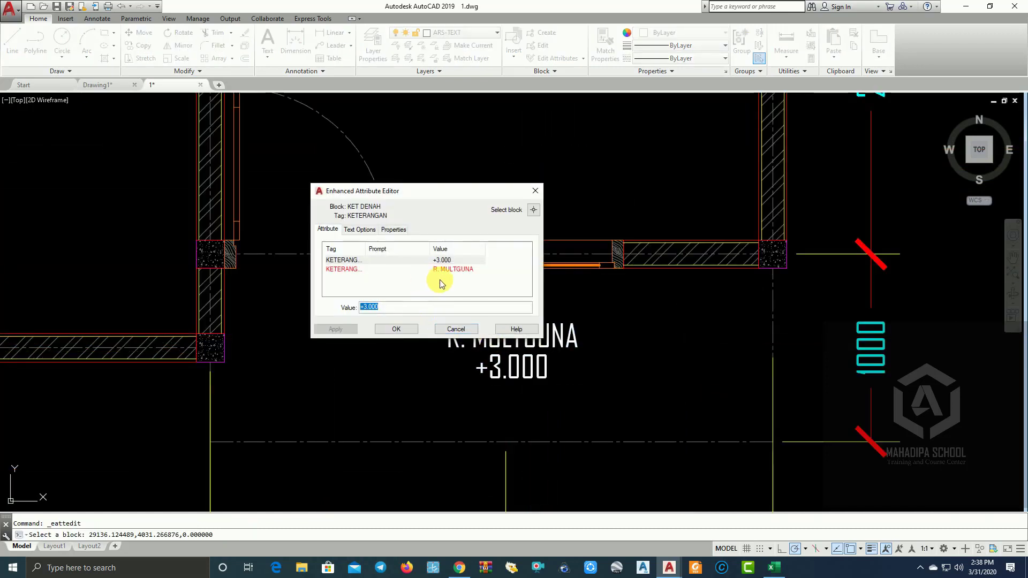
left_click(459, 271)
left_click(443, 311)
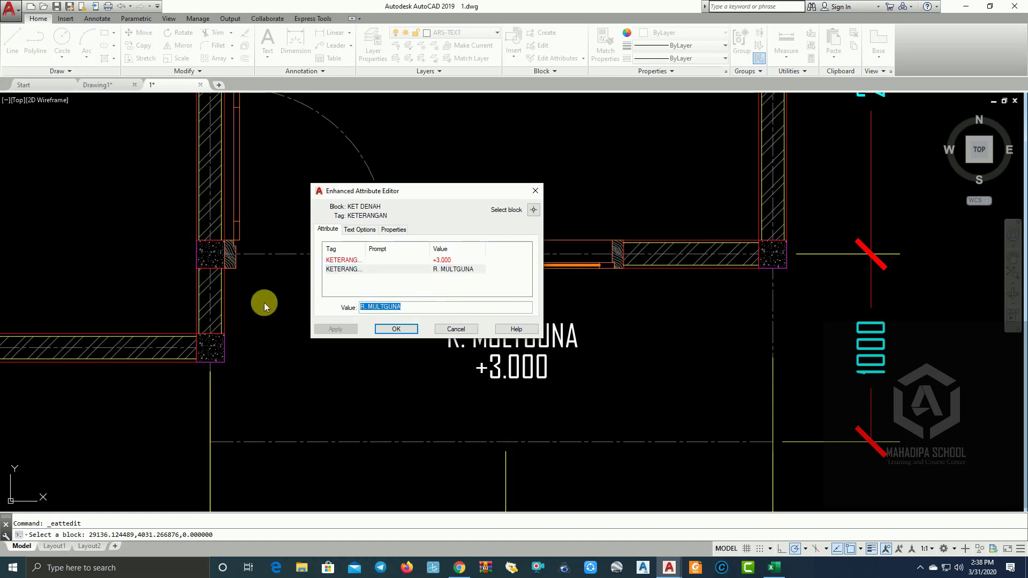
type("bA")
key("BackSpace")
key("BackSpace")
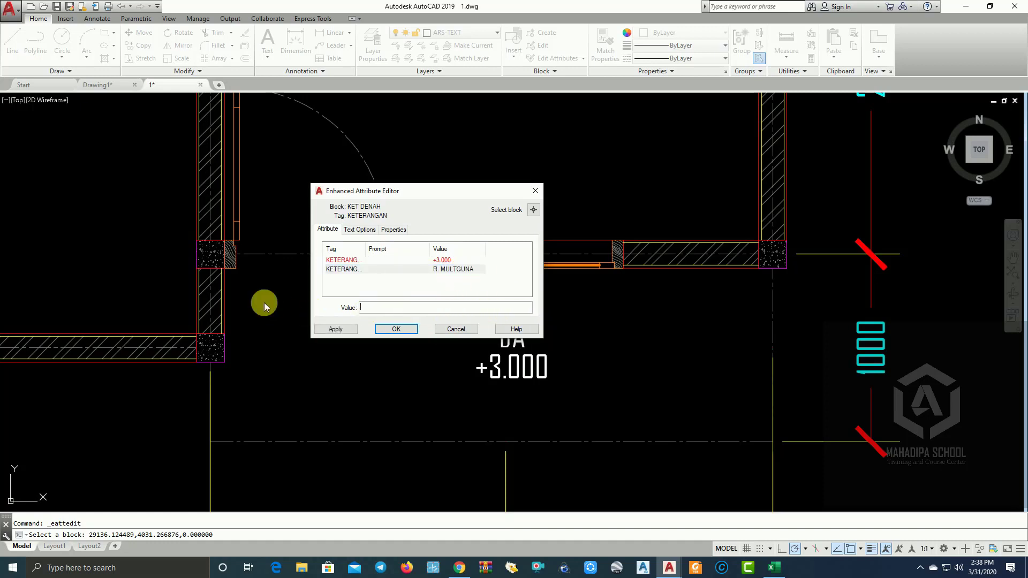
type("BALKON")
left_click(395, 329)
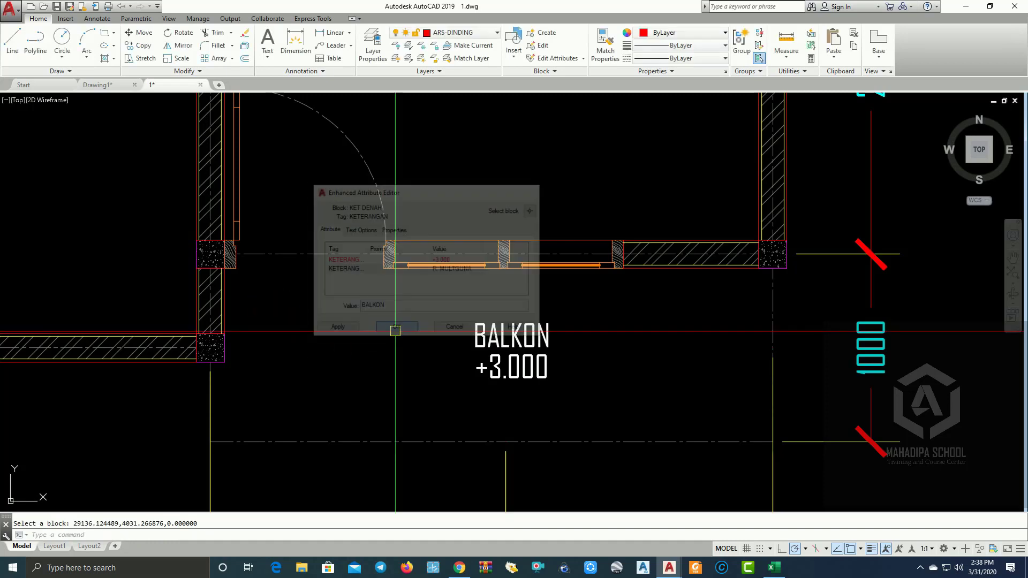
scroll(494, 306, "down", 5)
scroll(493, 306, "up", 2)
scroll(494, 306, "up", 2)
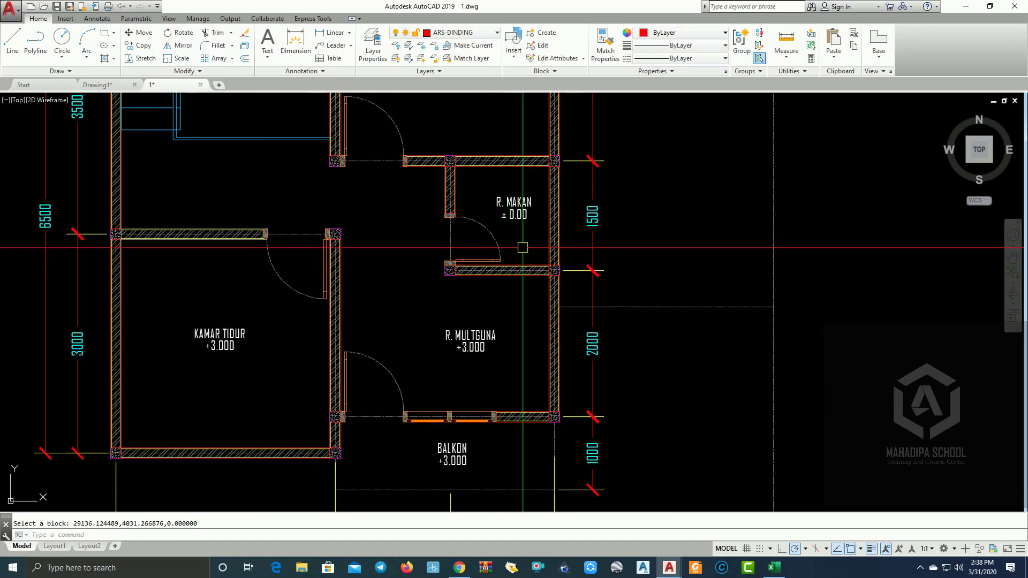
scroll(535, 249, "up", 4)
Set the small room's tag to WC with elevation +2900, then recentre the full plan.
double_click(505, 160)
type("+2900")
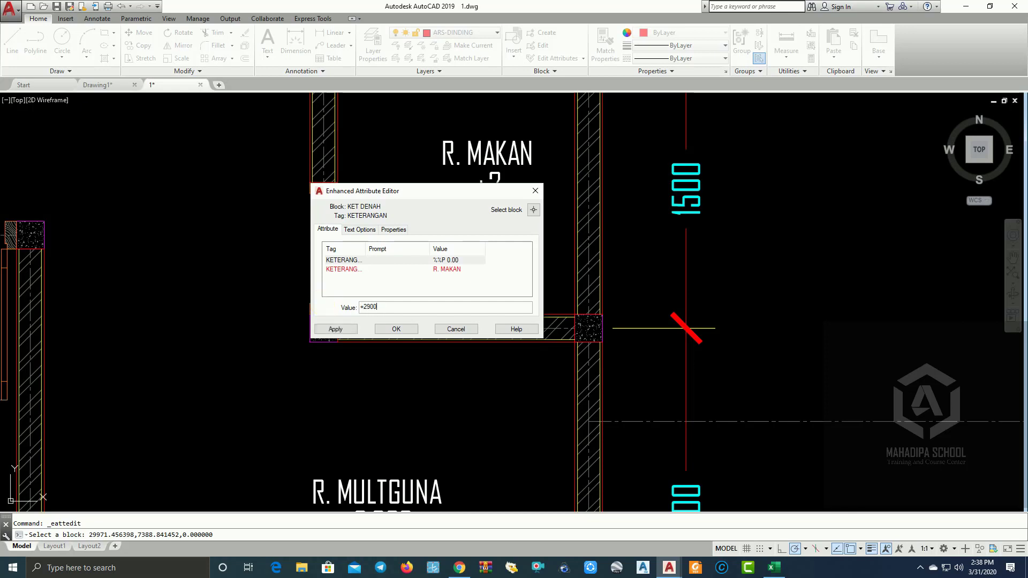
left_click(410, 329)
scroll(422, 305, "down", 3)
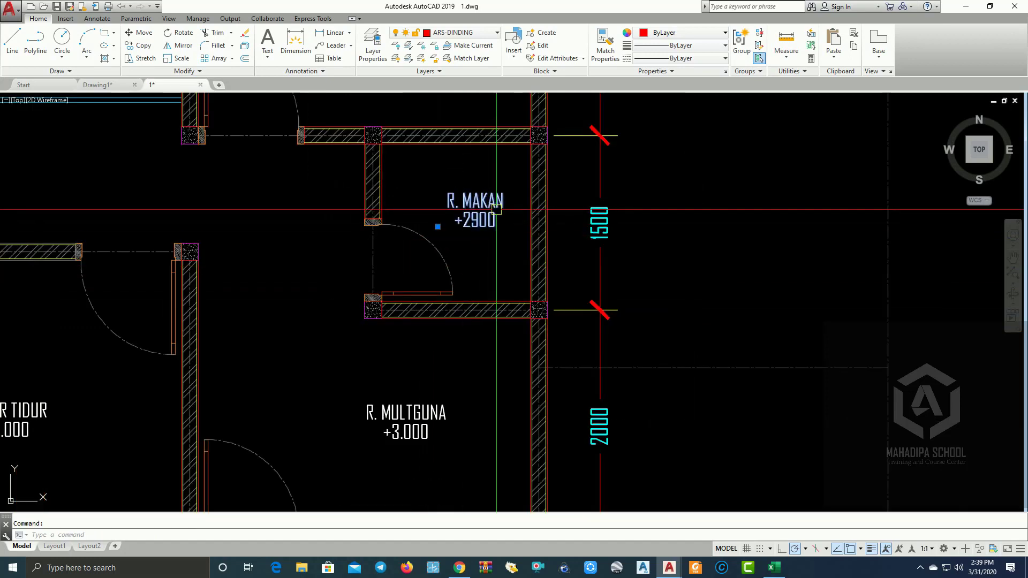
double_click(474, 221)
left_click(468, 270)
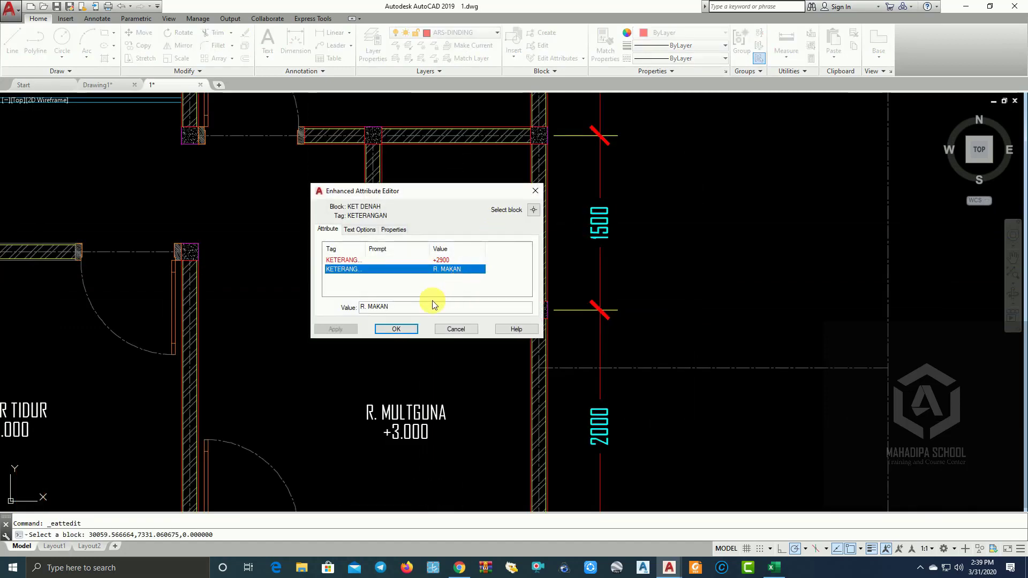
key("Tab")
type("WC")
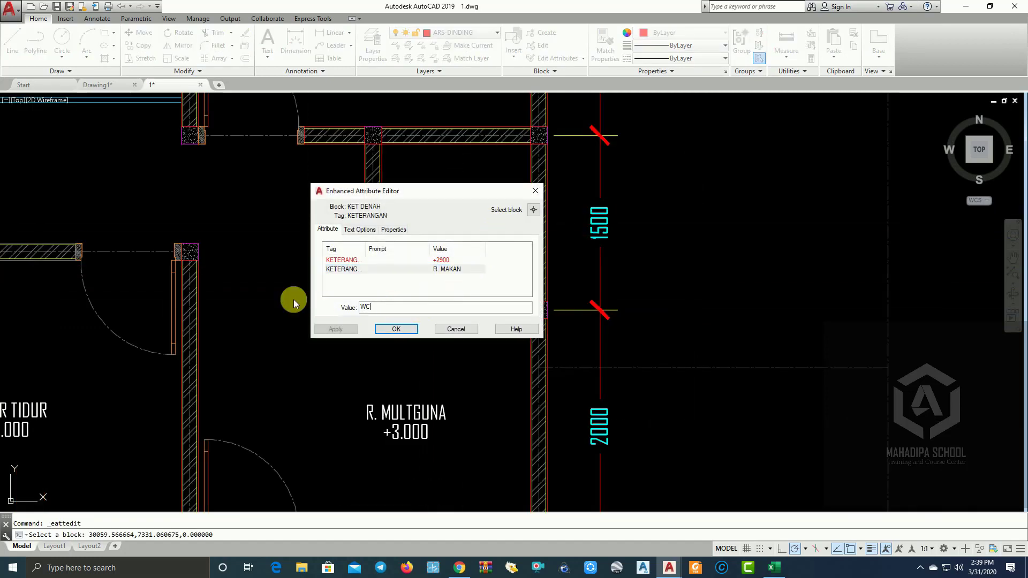
left_click(396, 330)
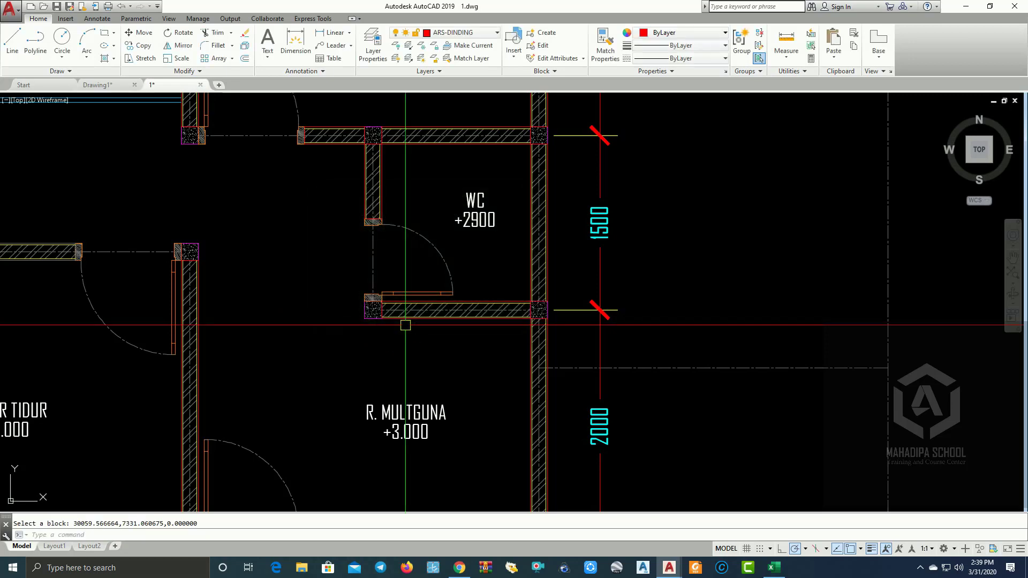
scroll(405, 325, "down", 5)
mouse_move(571, 319)
middle_mouse_down()
mouse_move(628, 319)
mouse_move(651, 300)
middle_mouse_up()
scroll(629, 319, "down", 2)
Select the boundary and balcony lines around the upper-floor plan and combine them with GROUP.
left_click(742, 468)
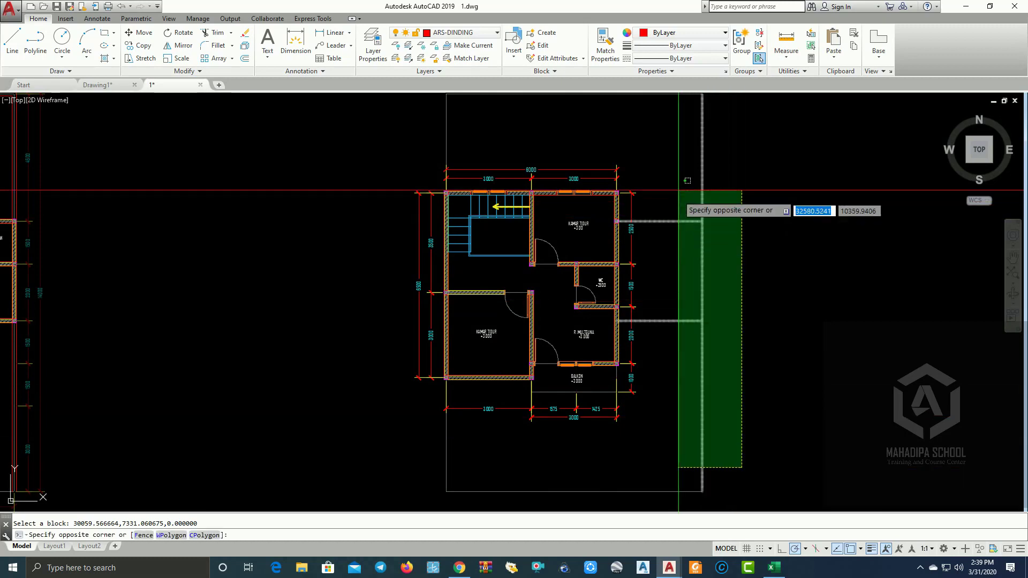
left_click(687, 181)
left_click(769, 192)
left_click(404, 150)
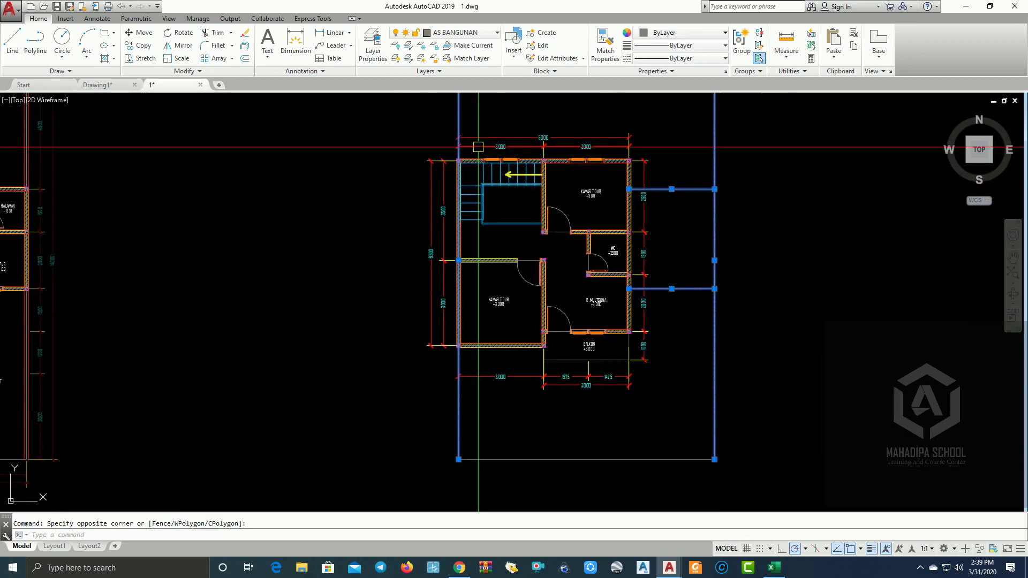
middle_click_drag(536, 444, 514, 345)
left_click(730, 413)
left_click(589, 336)
scroll(581, 265, "up", 2)
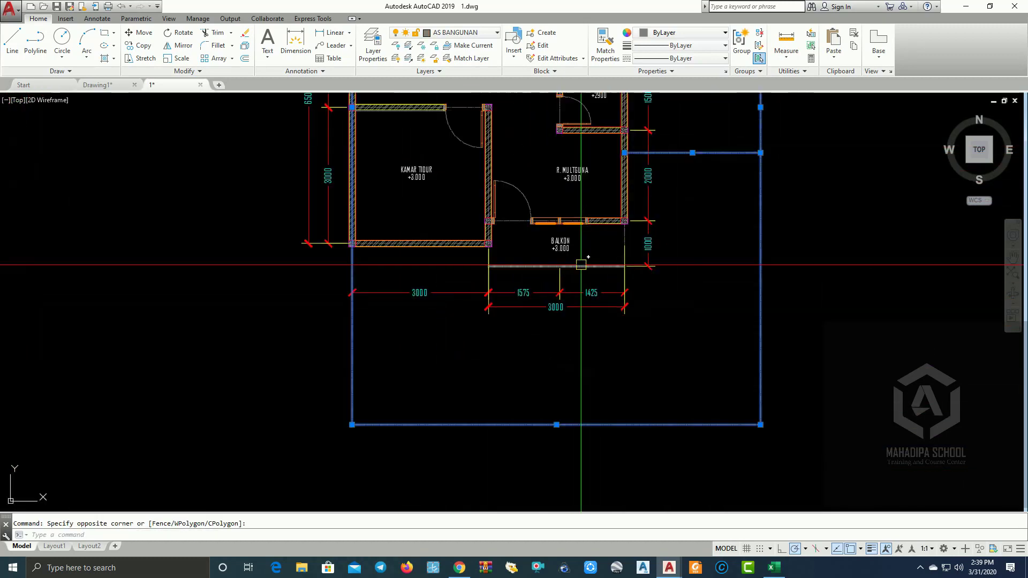
left_click(581, 265)
left_click(517, 221)
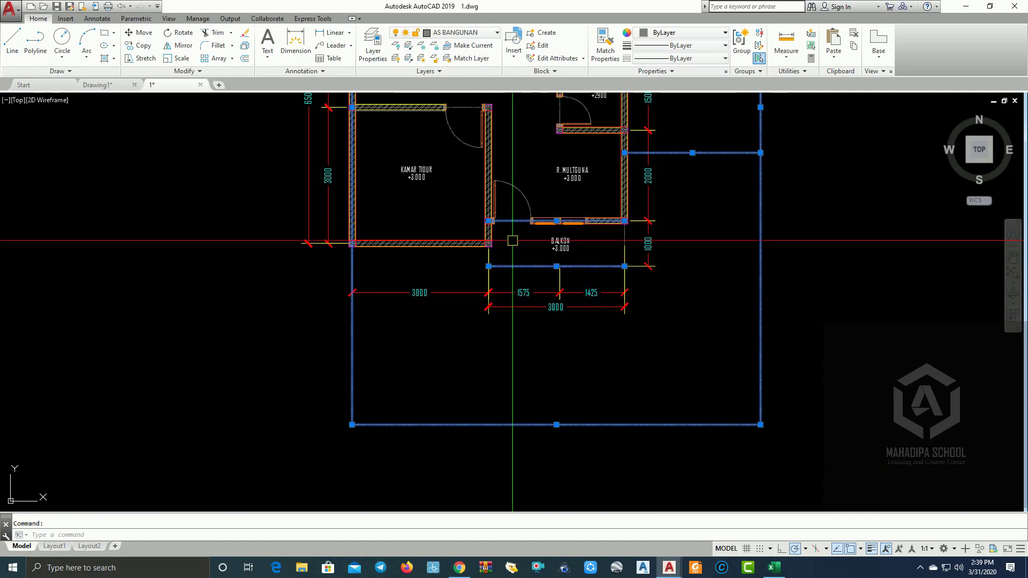
type("g")
key("Return")
Check the new group by selecting it, then zoom into the right-hand plan.
scroll(671, 321, "down", 4)
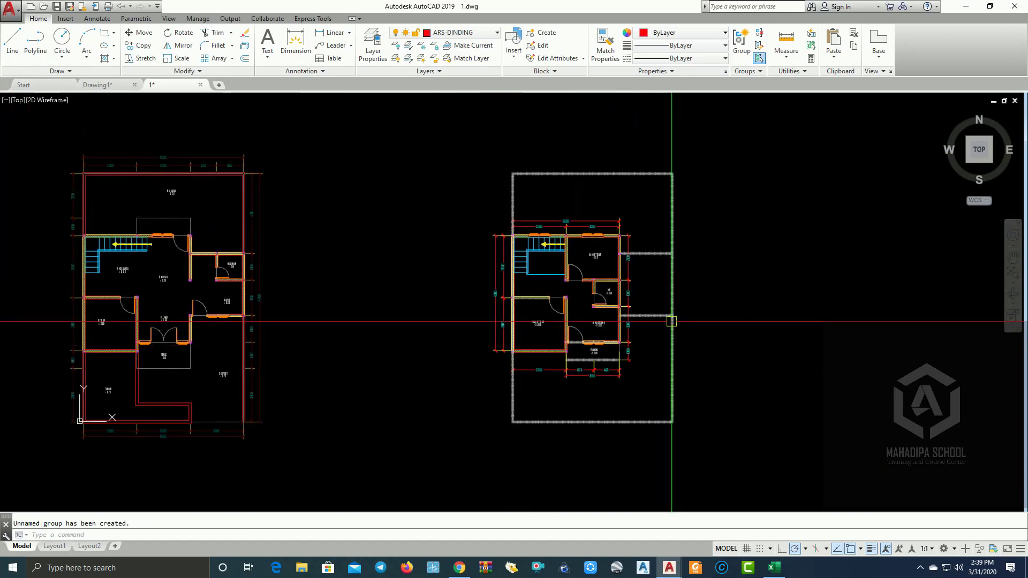
left_click(671, 322)
key("Escape")
middle_click_drag(678, 305, 666, 308)
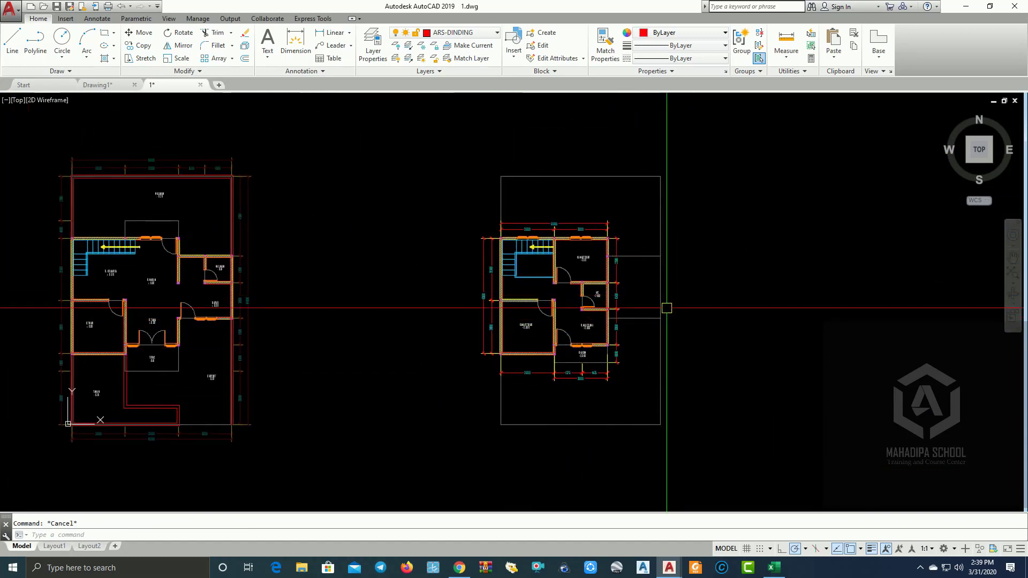
scroll(730, 324, "up", 2)
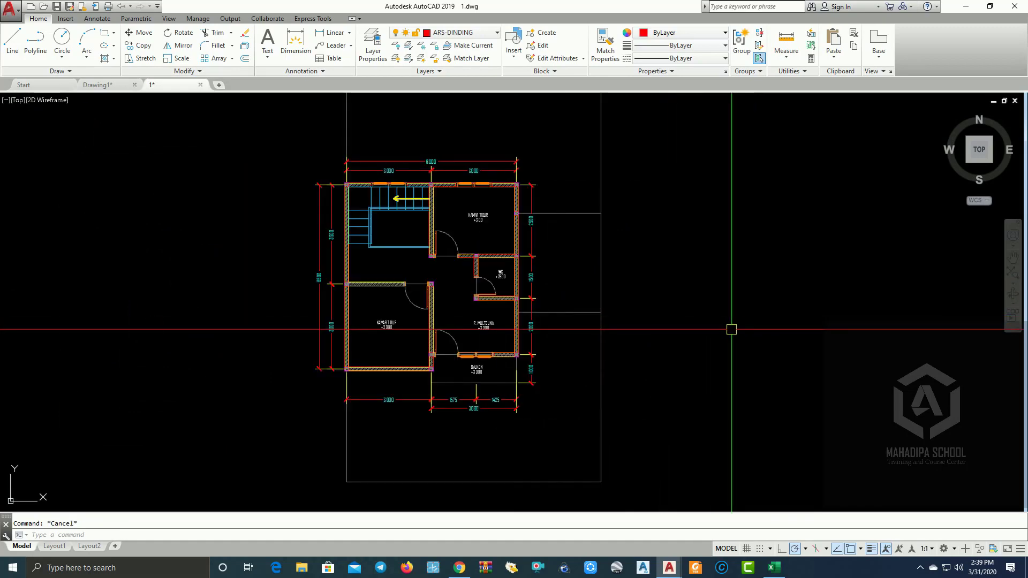
middle_click_drag(731, 329, 684, 343)
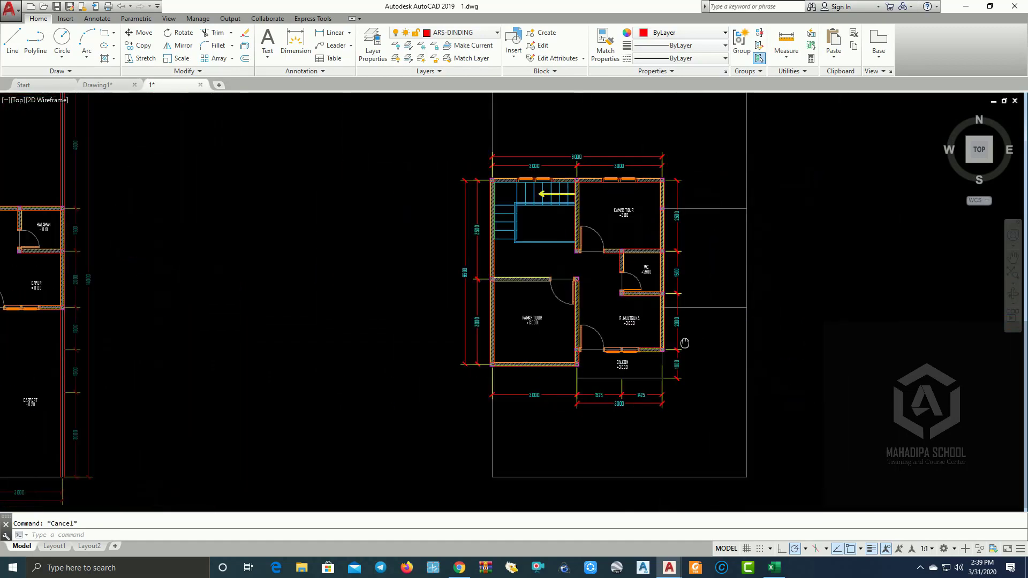
scroll(532, 293, "up", 2)
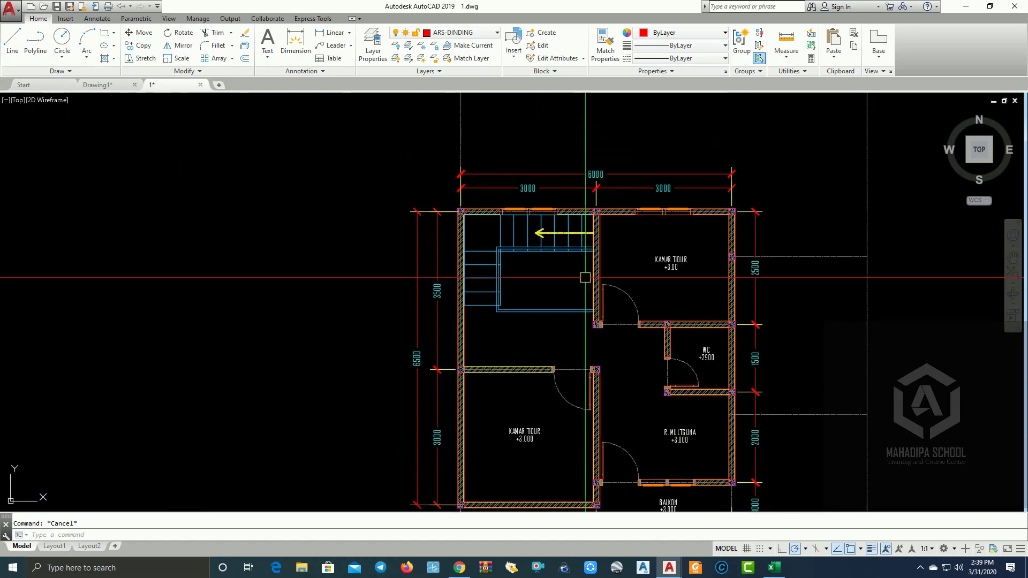
Copy the WC room label into the stair opening.
type("co")
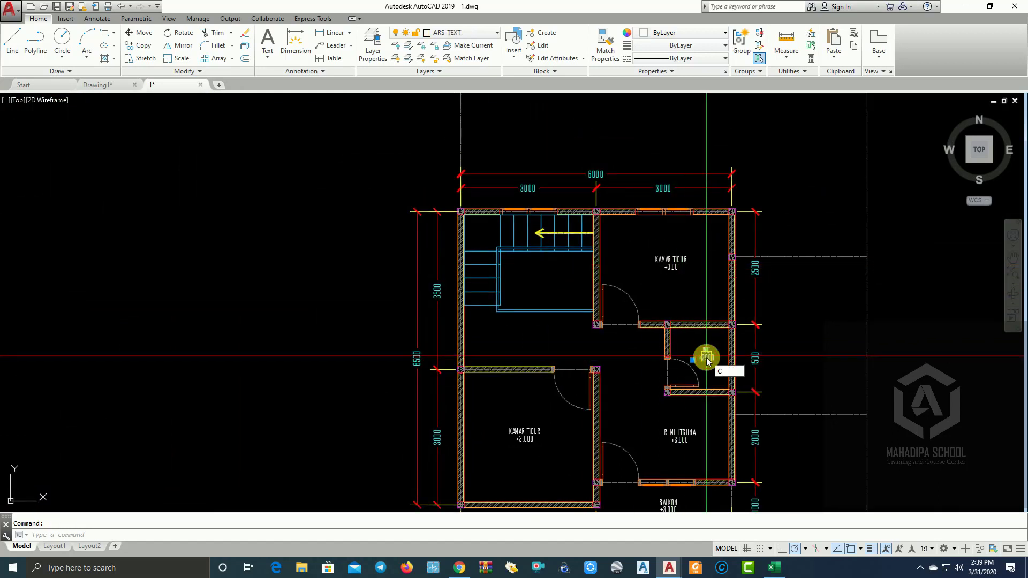
key("Return")
key("Escape")
left_click(708, 358)
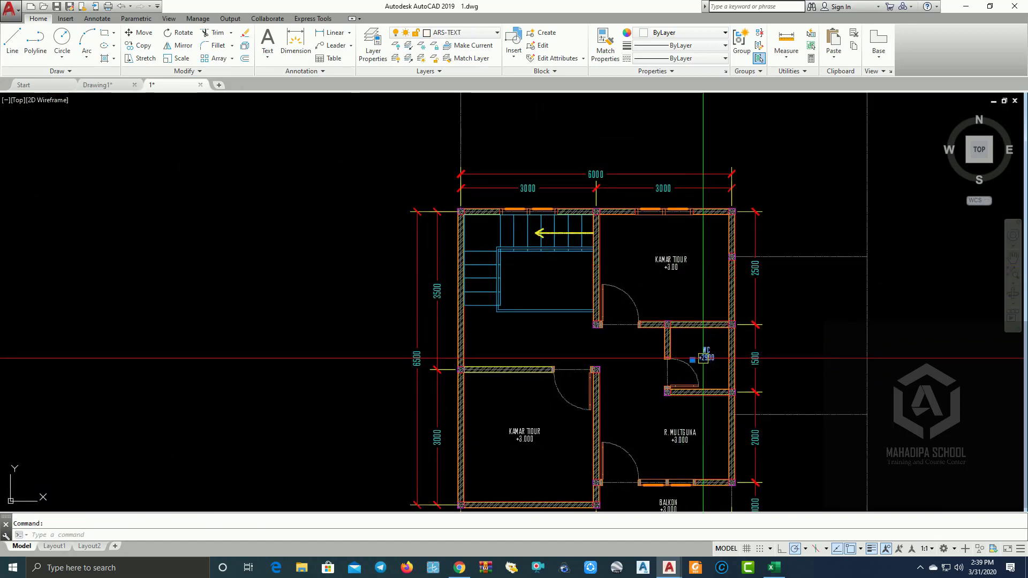
type("co")
key("Return")
left_click(707, 355)
scroll(542, 280, "up", 5)
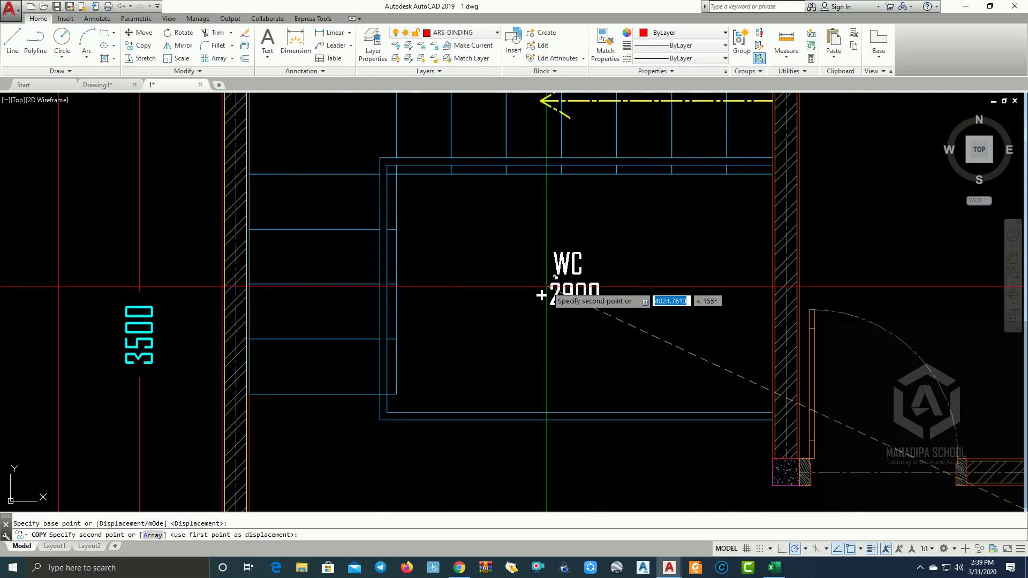
left_click(552, 297)
Edit the copied label to read VOID and clear its +2900 elevation.
double_click(590, 276)
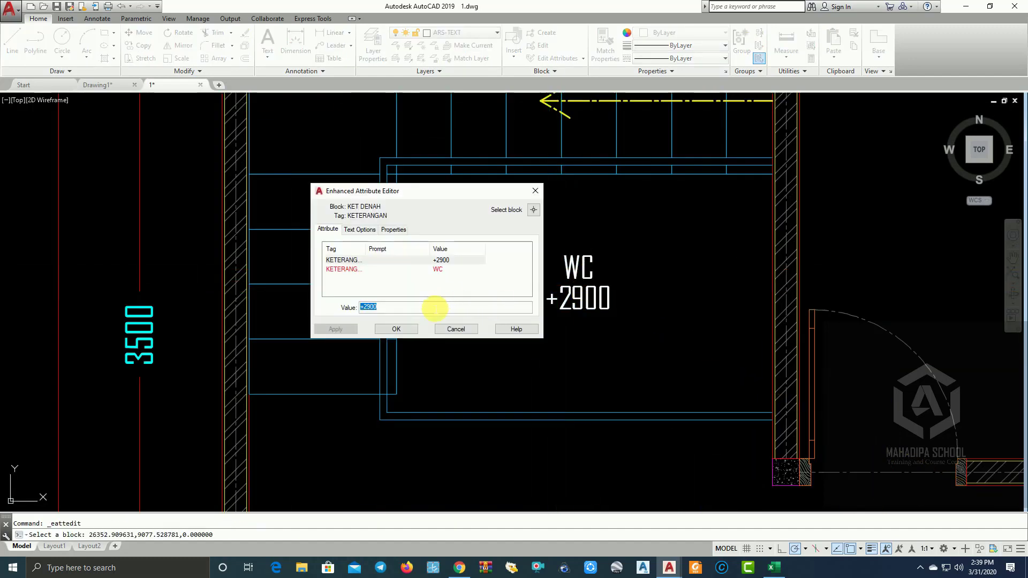
left_click(447, 268)
type("V")
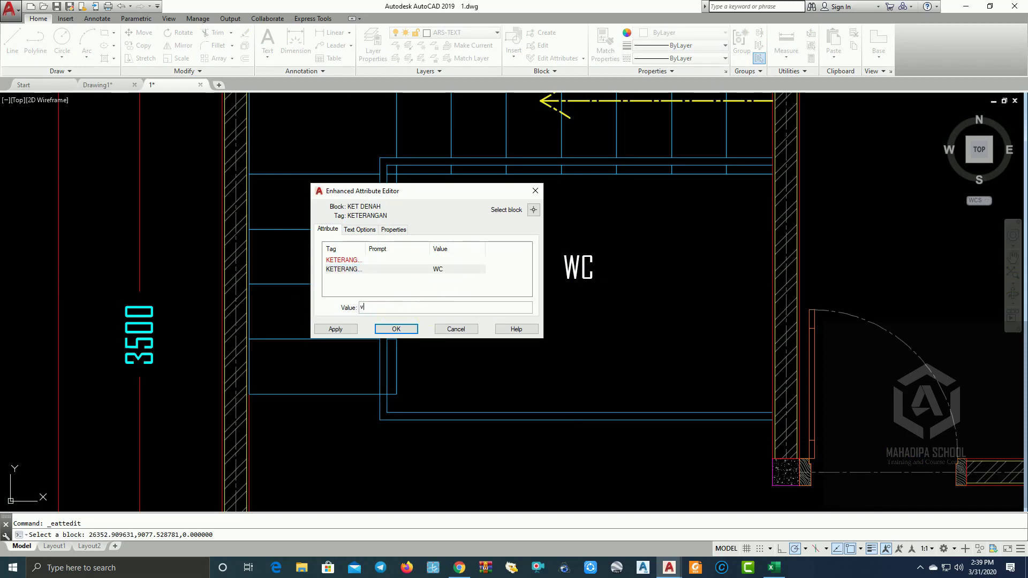
type("OID")
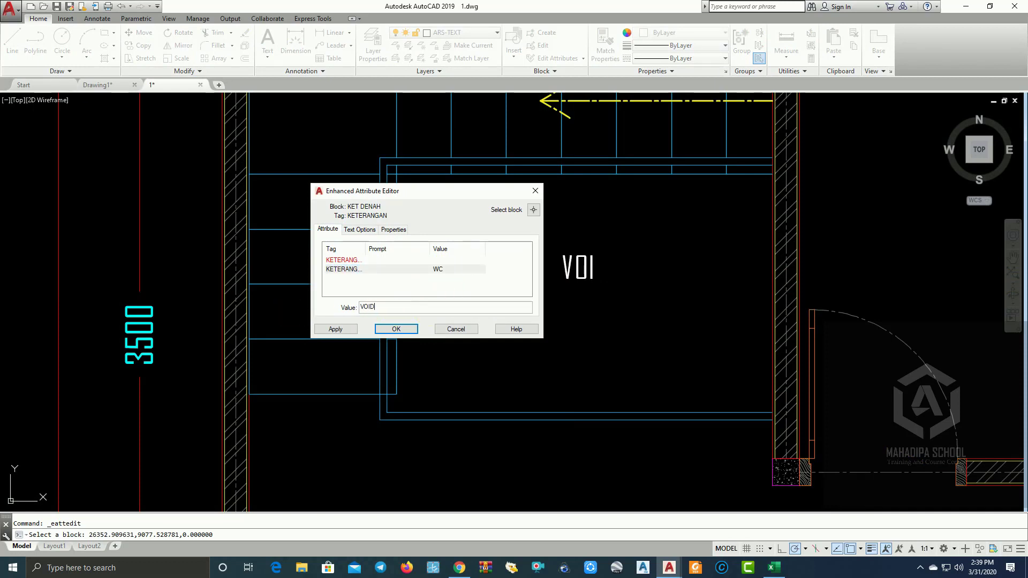
left_click(400, 329)
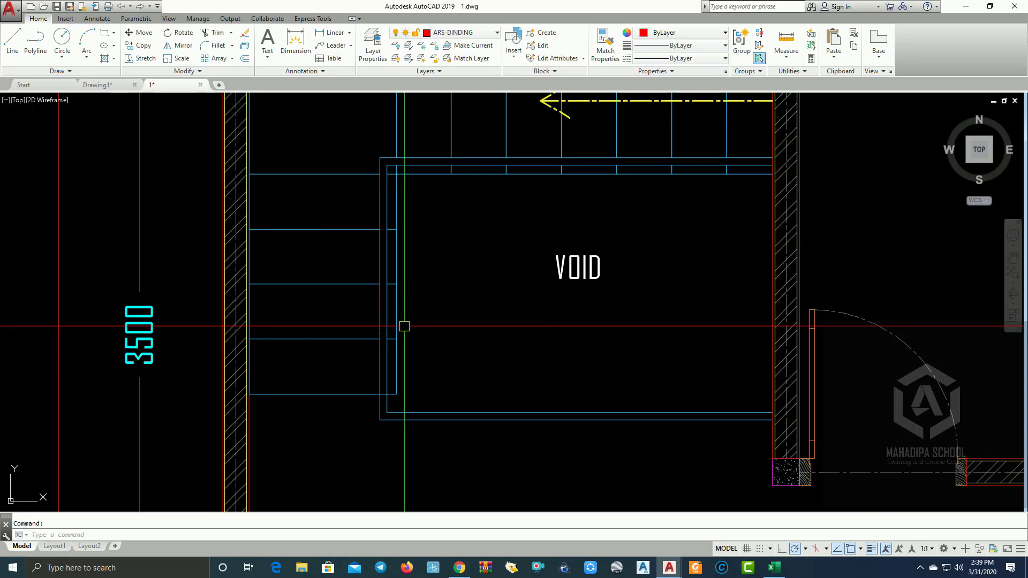
type("l")
key("Return")
Draw two corner-to-corner diagonals across the stair void.
left_click(396, 173)
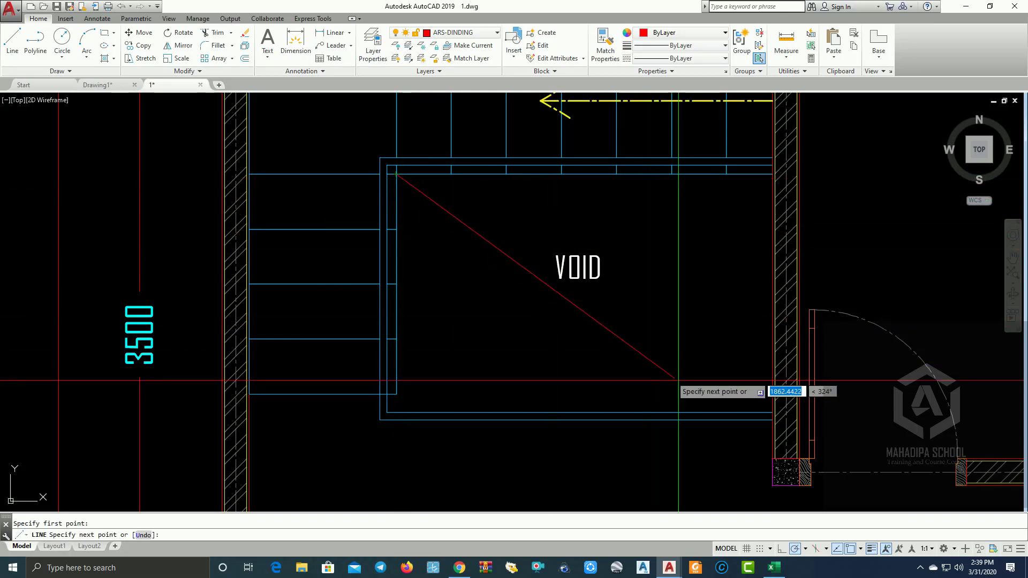
left_click(772, 413)
key("Return")
key("Return")
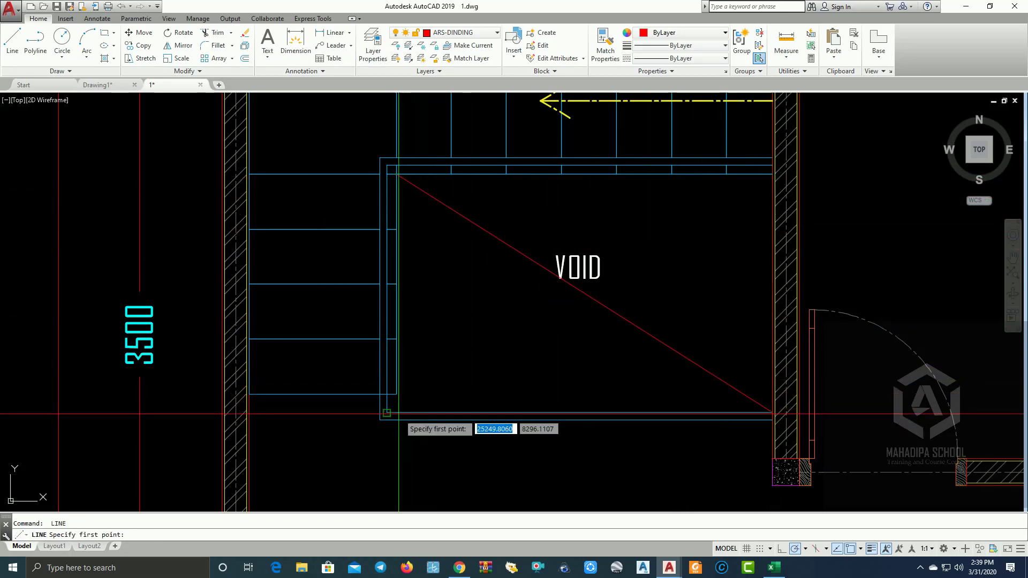
left_click(389, 412)
left_click(771, 173)
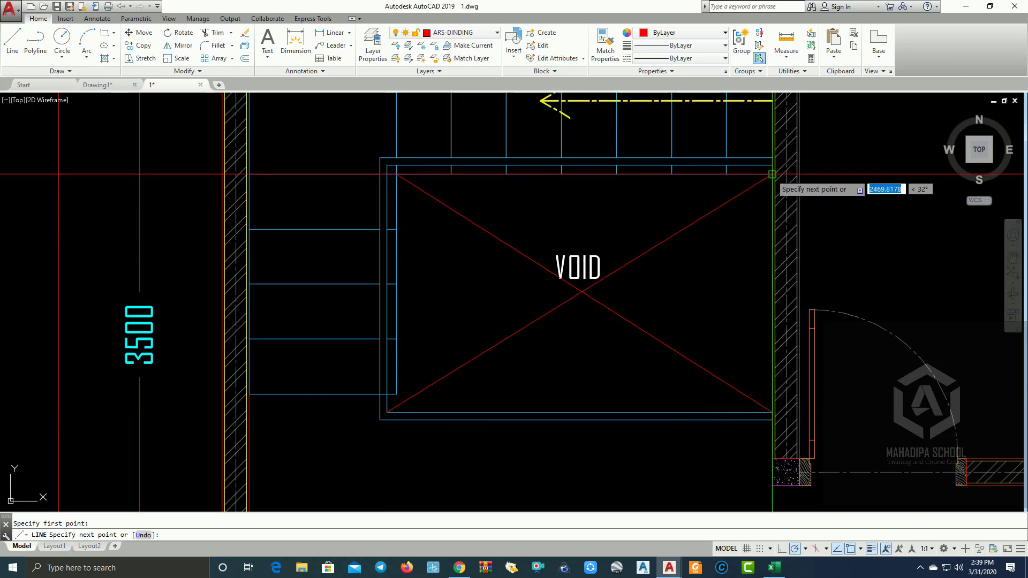
key("Return")
Move the VOID label to the right of the diagonal crossing.
left_click(584, 259)
key("m")
key("Return")
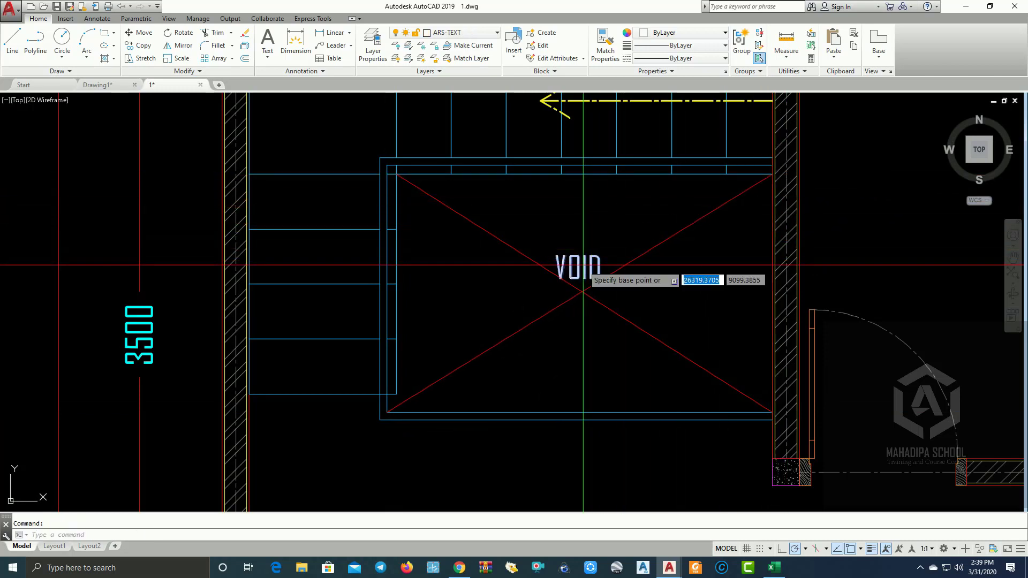
left_click(584, 265)
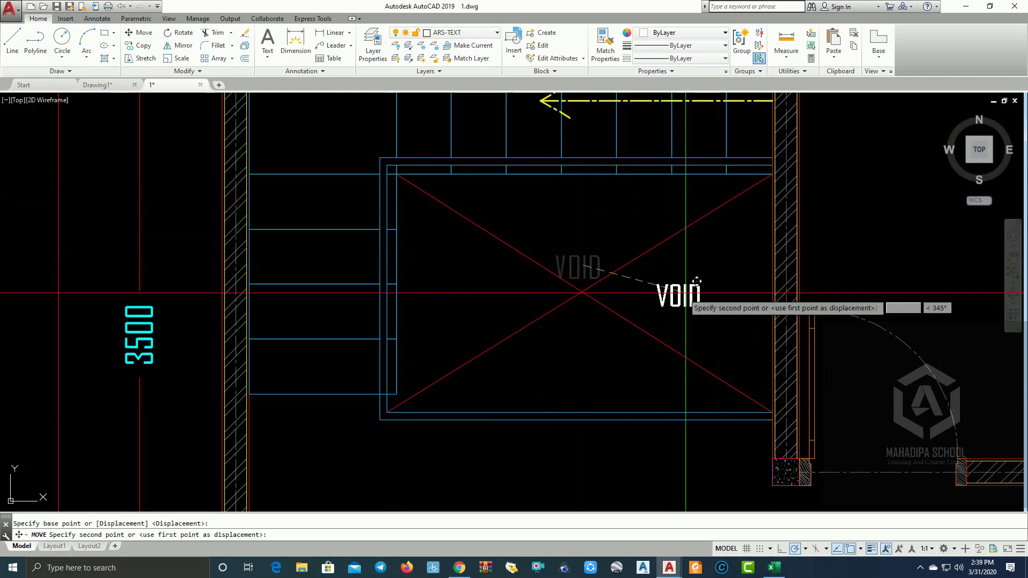
left_click(650, 340)
Match the diagonals to the blue stair line's properties with MATCHPROP.
type("ma")
key("Return")
left_click(383, 289)
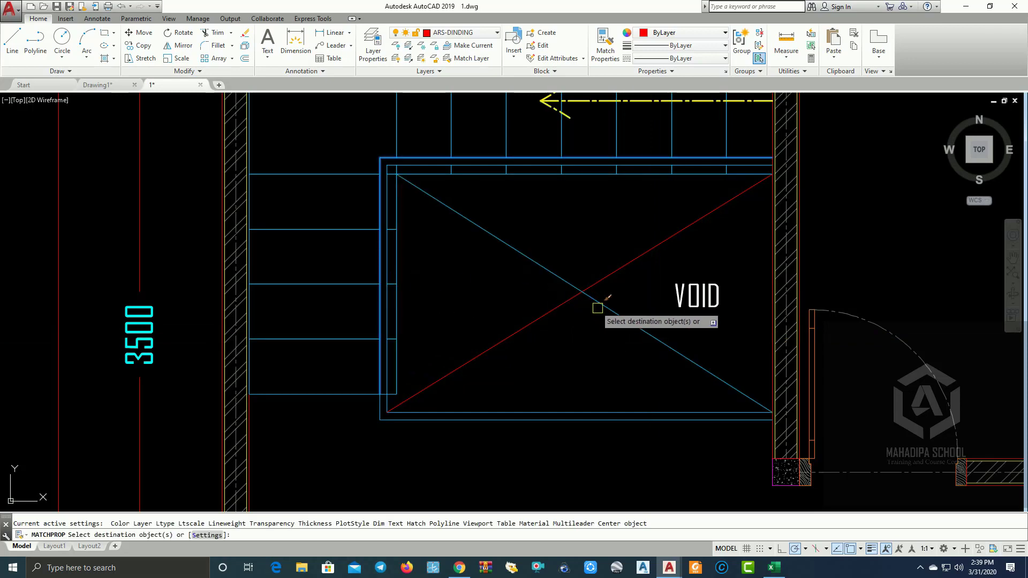
left_click(589, 339)
left_click(537, 245)
scroll(540, 295, "down", 4)
scroll(636, 320, "down", 3)
key("Escape")
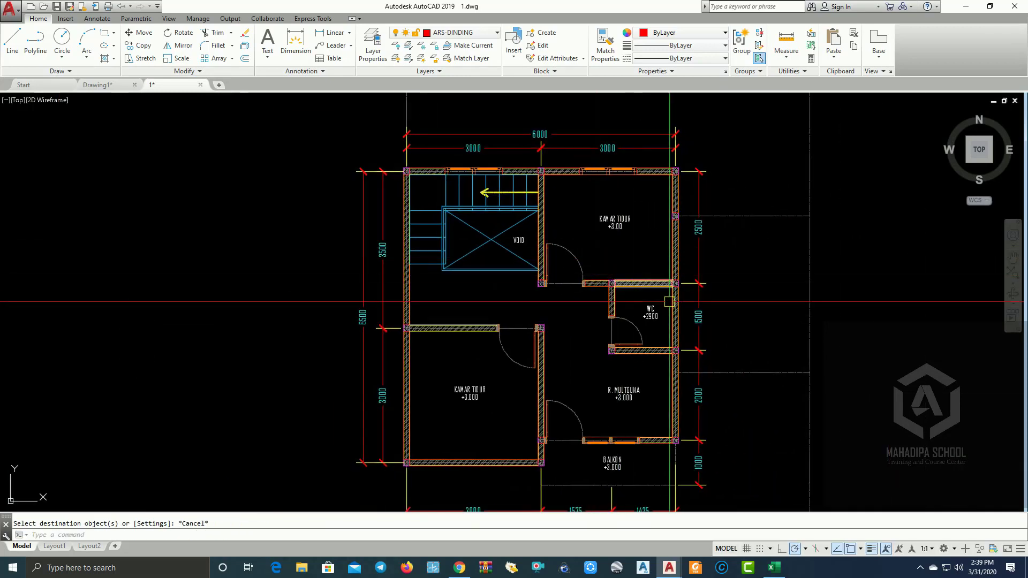
Zoom and pan to bring the whole upper-floor plan into view.
scroll(729, 309, "up", 1)
scroll(729, 309, "up", 1)
middle_click_drag(729, 326, 674, 363)
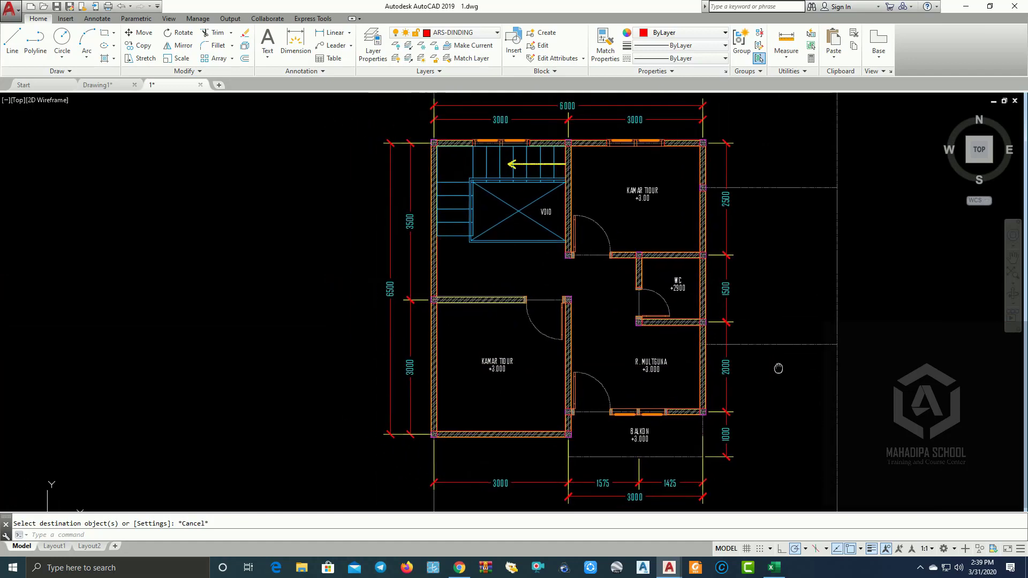
scroll(670, 362, "down", 2)
scroll(689, 353, "up", 2)
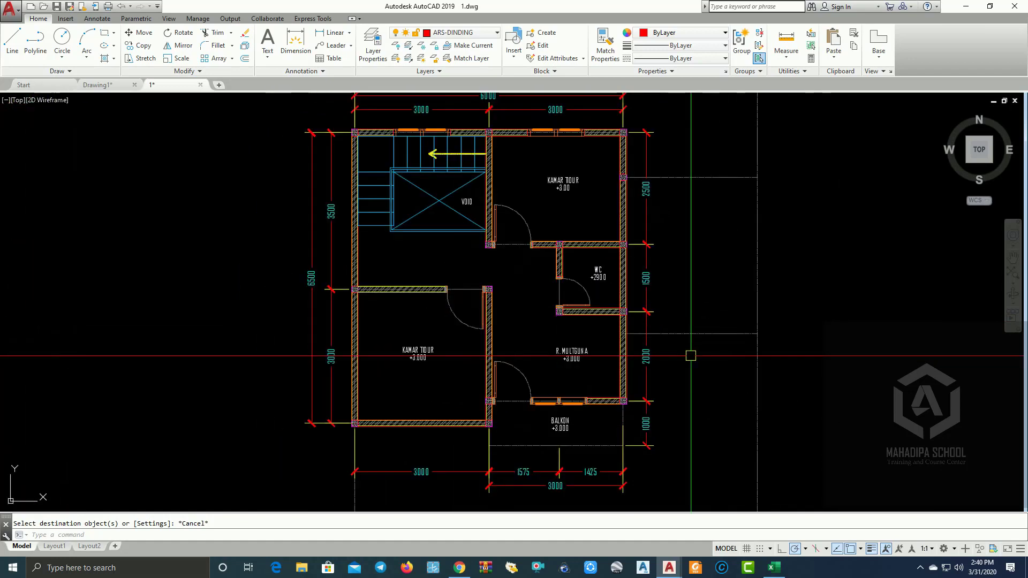
scroll(645, 309, "up", 2)
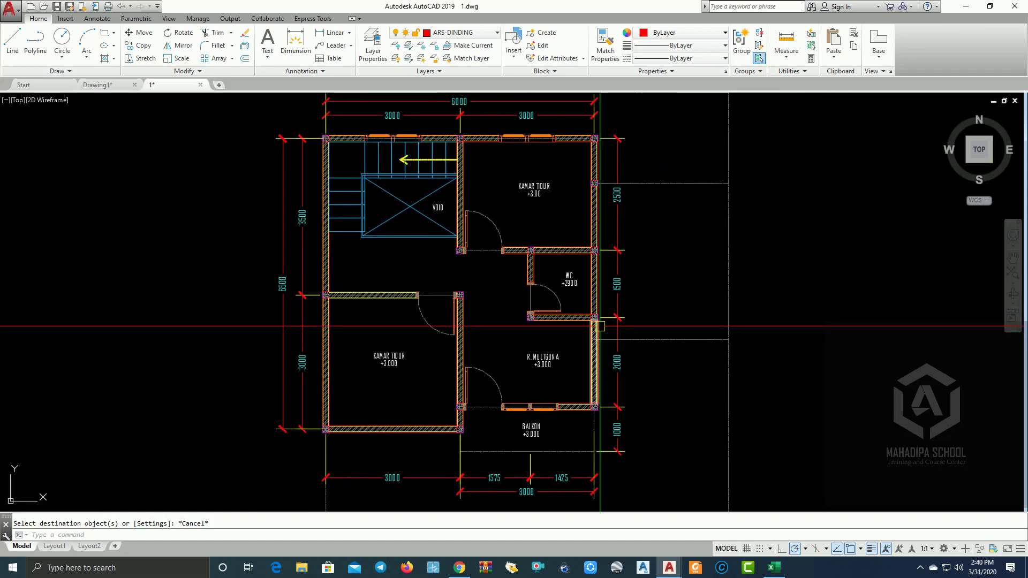